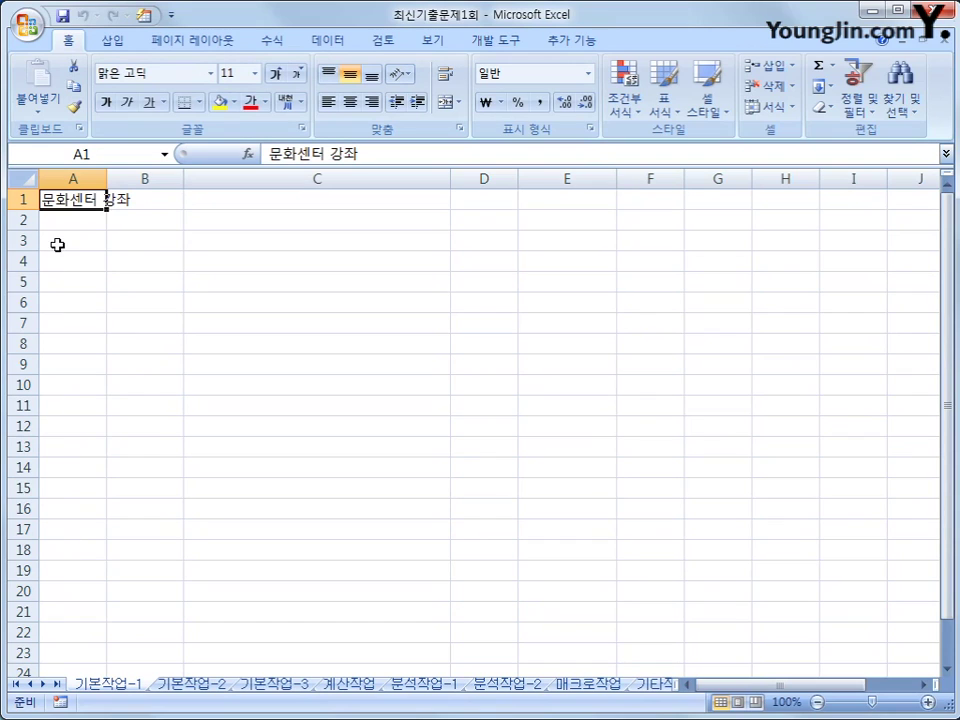
drag(57, 245, 708, 424)
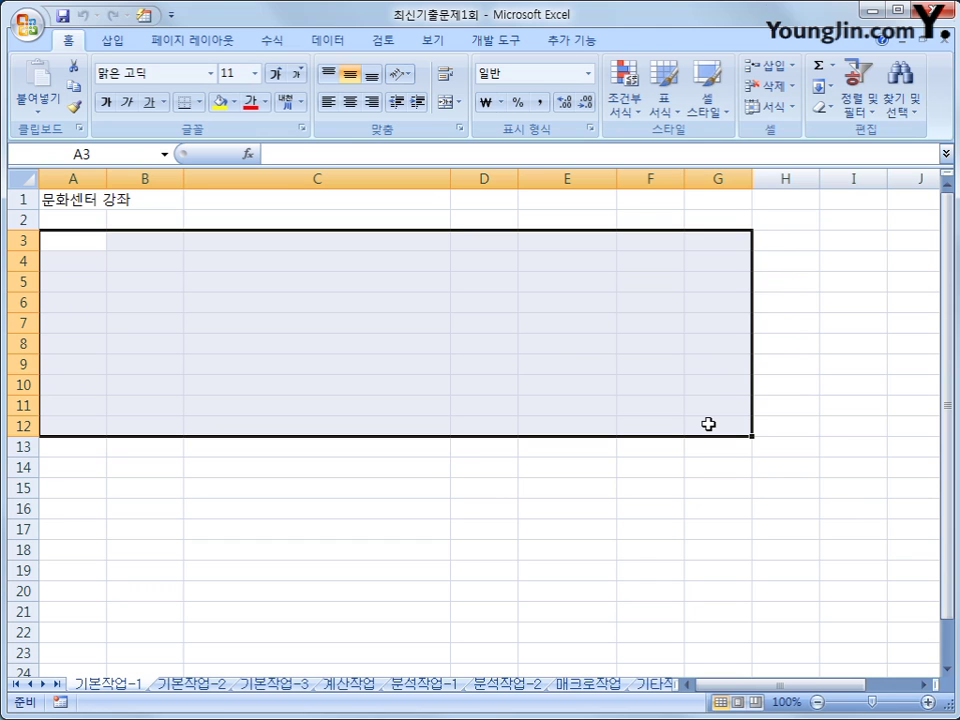
On the 기본작업-2 sheet, merge and center the title 가전 제품 판매 현황 across B1:H1
click(209, 684)
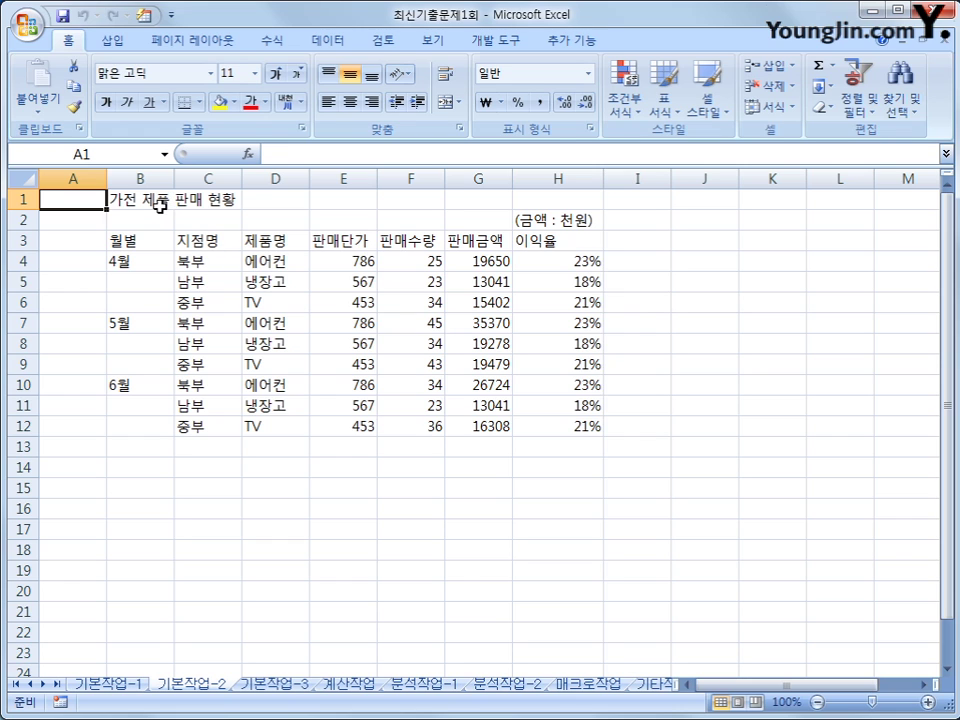
drag(159, 206, 554, 193)
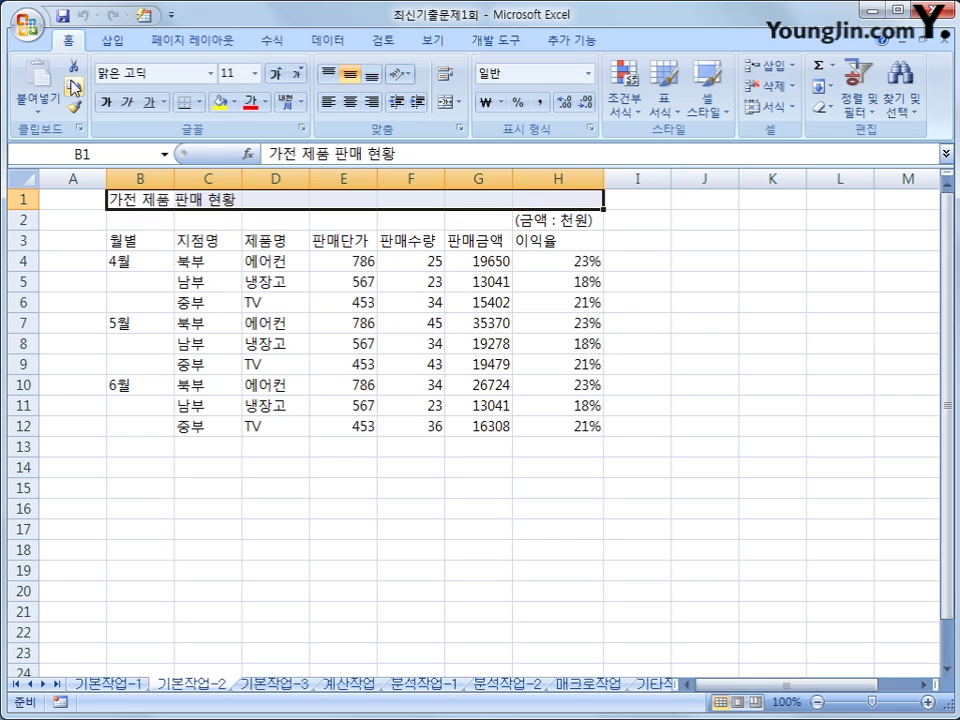
click(445, 102)
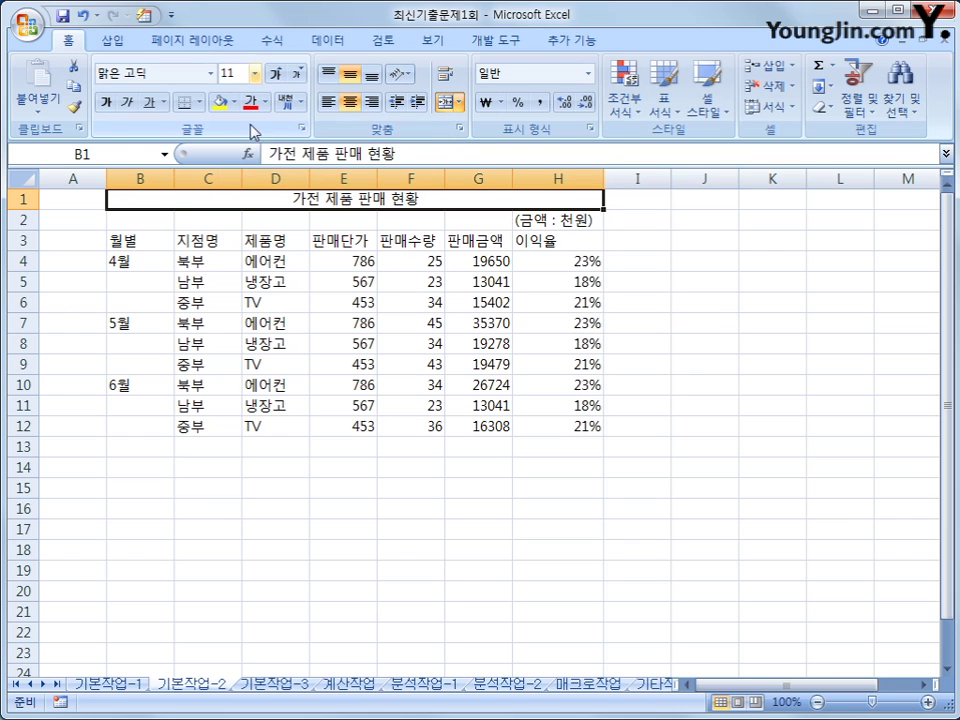
Set the title in B1 to font size 20 with the standard purple font color
click(256, 74)
click(256, 74)
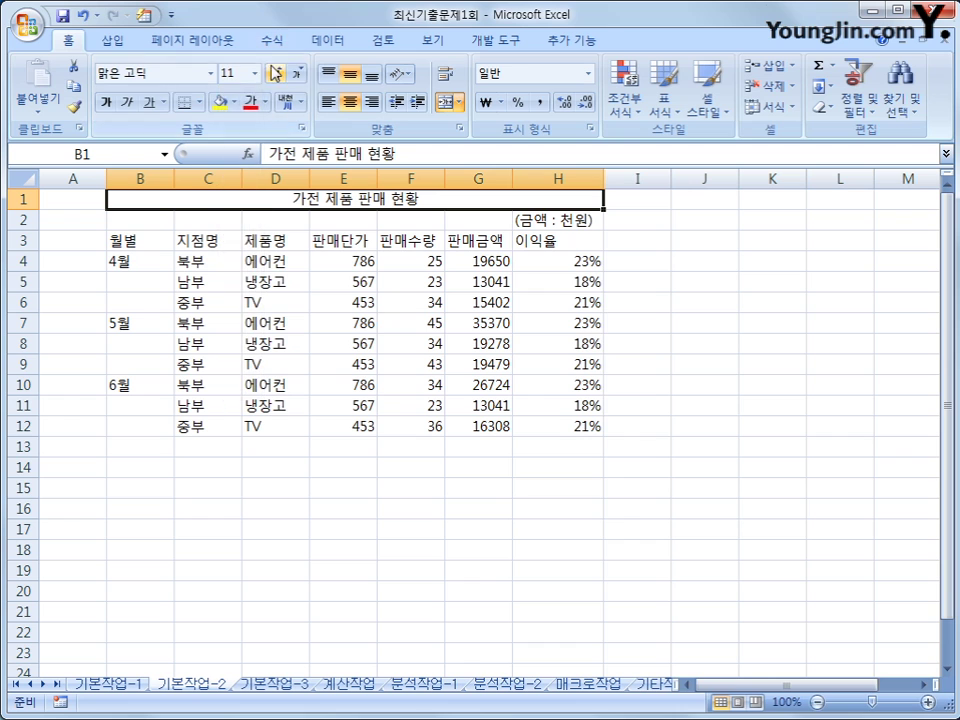
click(256, 74)
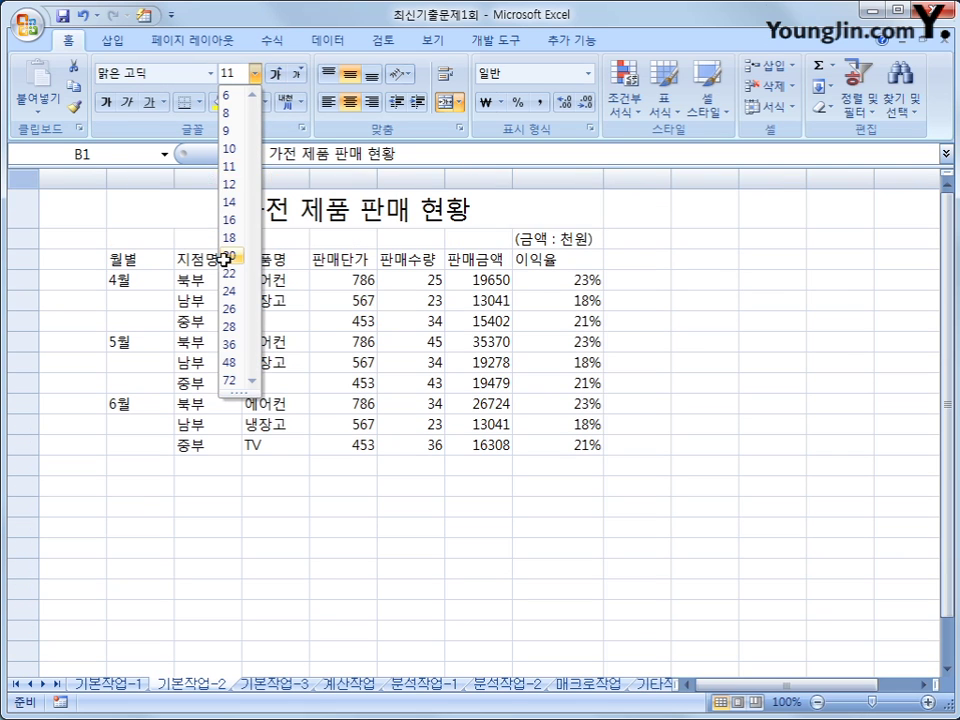
click(228, 255)
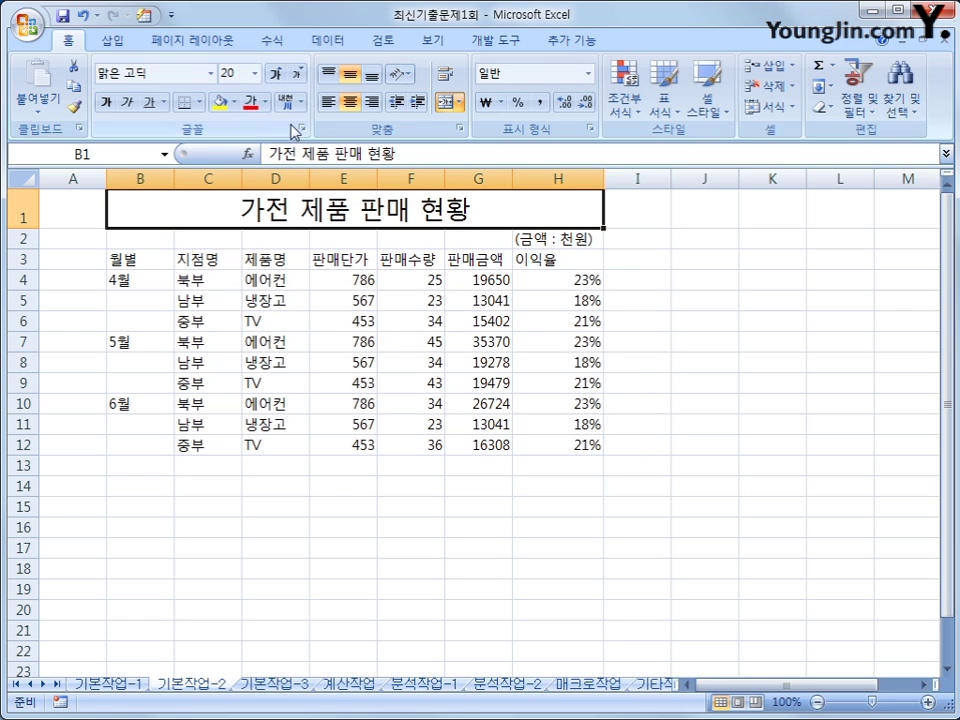
click(262, 102)
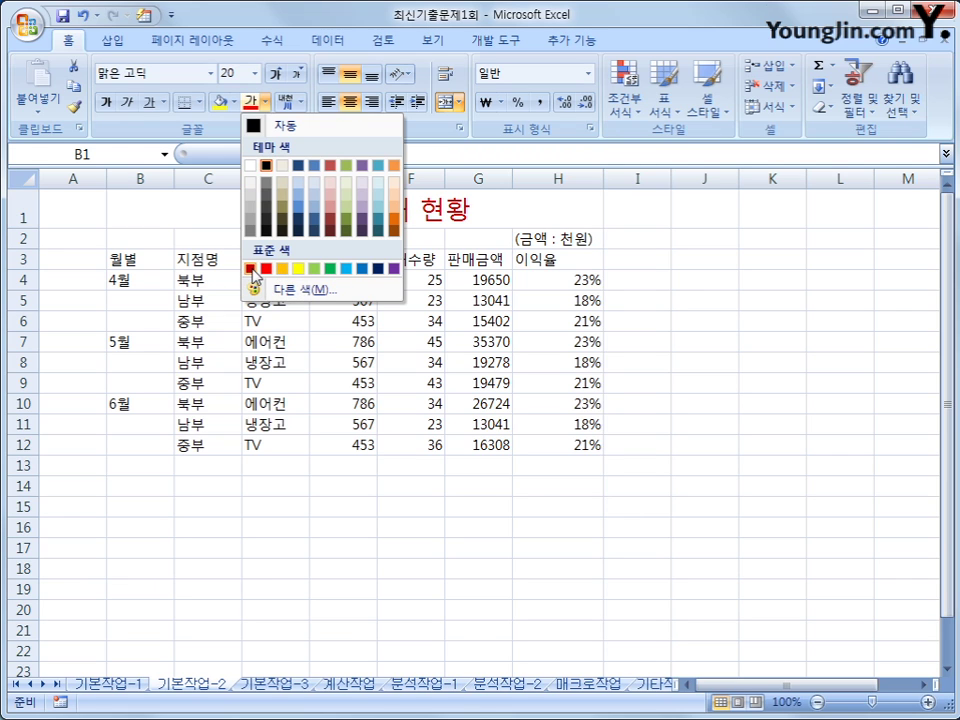
click(394, 269)
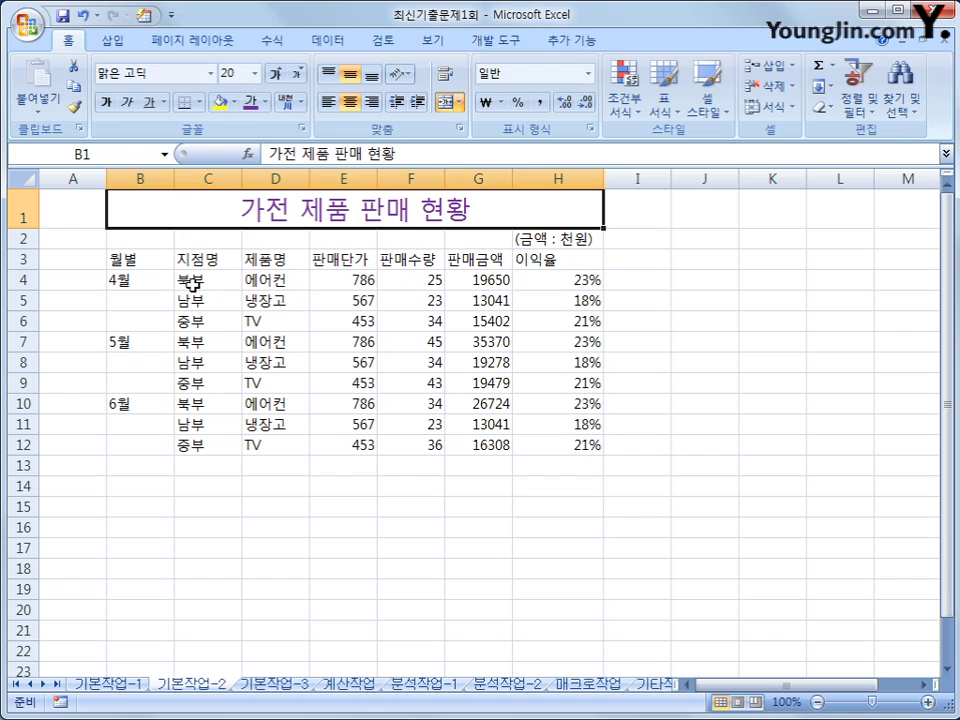
Merge and center B4:B6, B7:B9 and B10:B12 separately, and make the month labels bold
drag(159, 282, 138, 447)
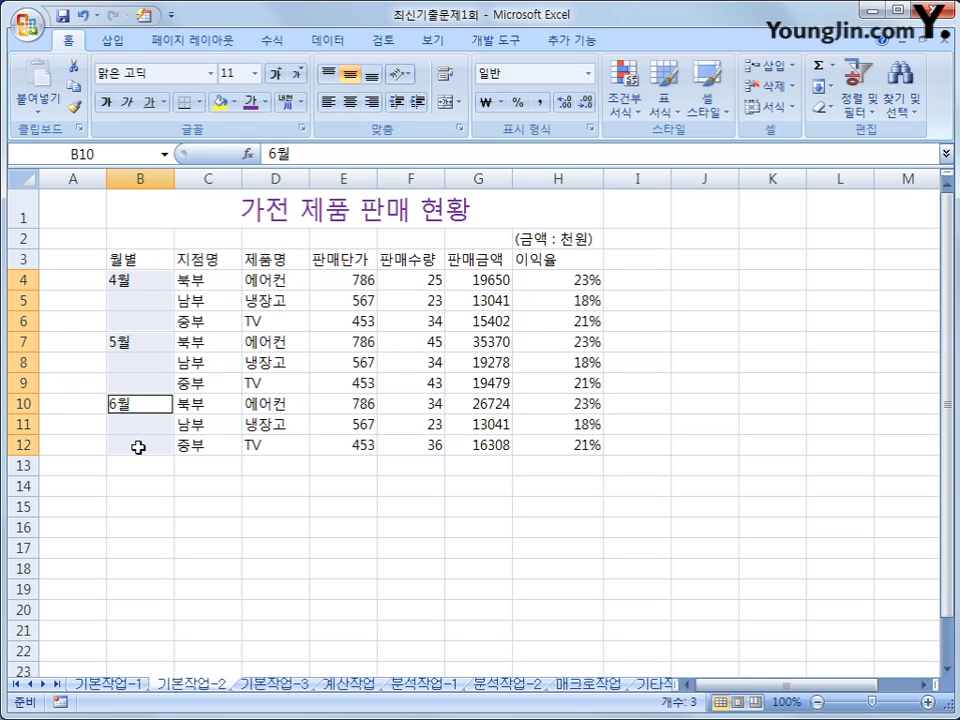
click(446, 103)
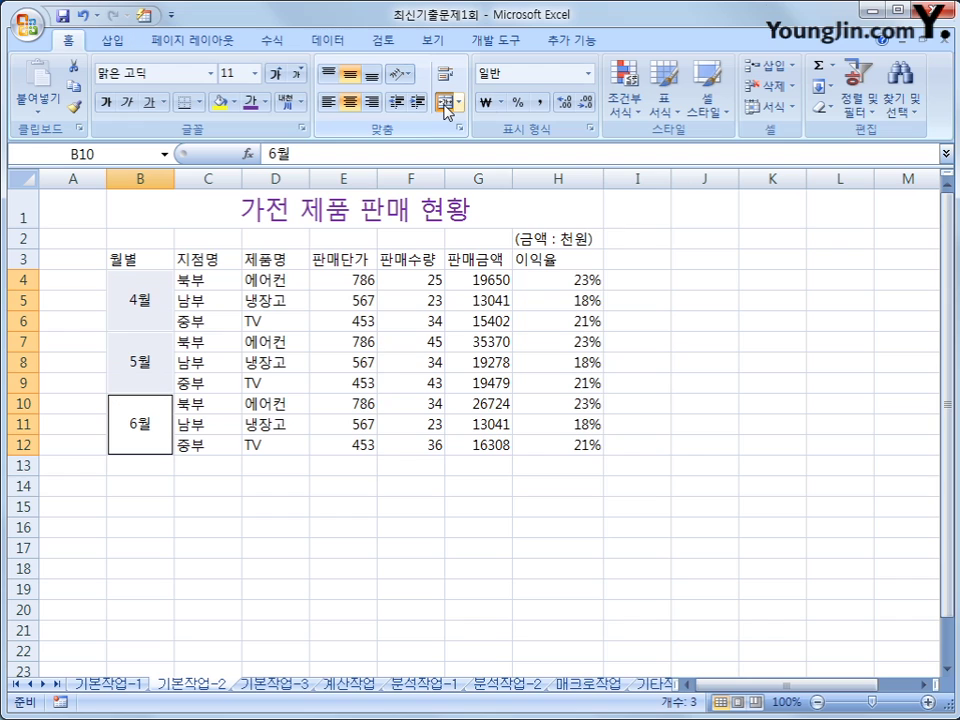
click(106, 103)
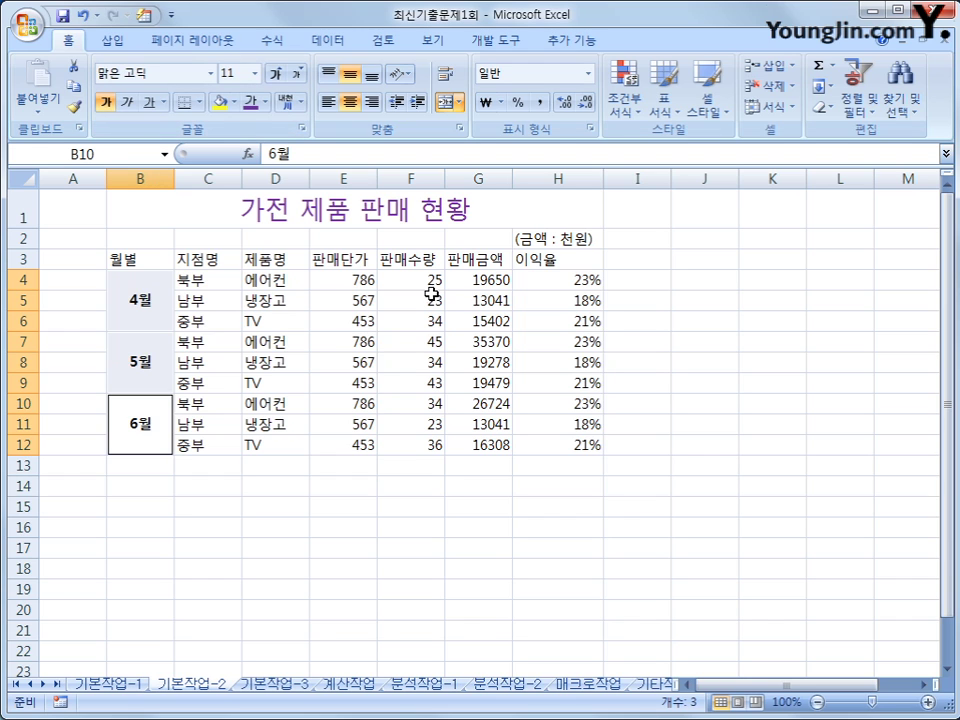
Enter the custom number format #,##0 in the cell formatting for E4:E12 and G4:G12
drag(340, 280, 330, 450)
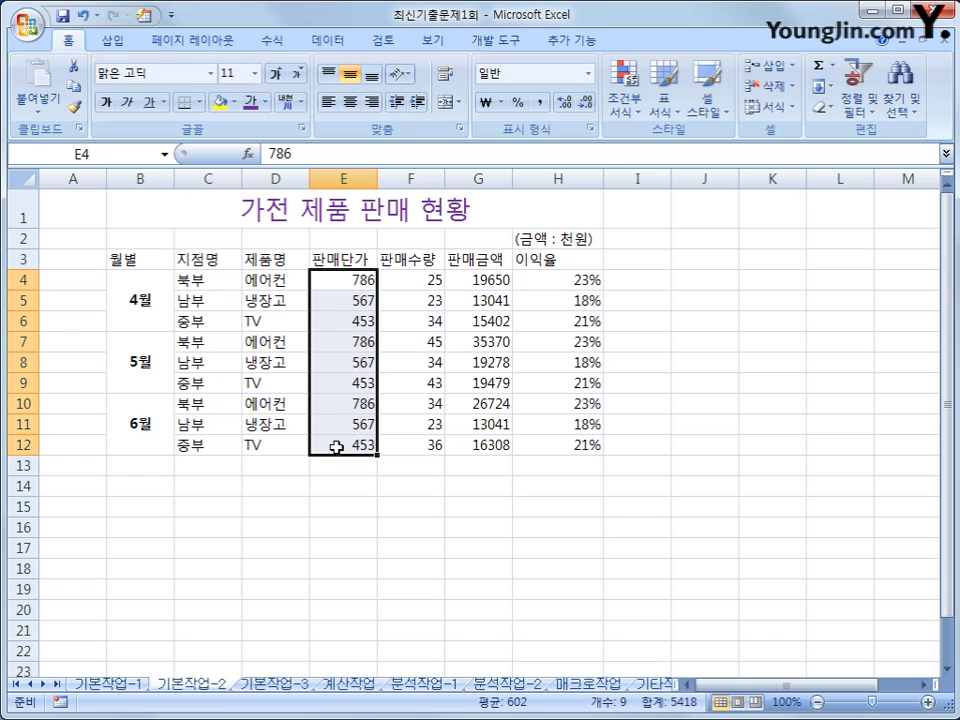
drag(485, 280, 485, 443)
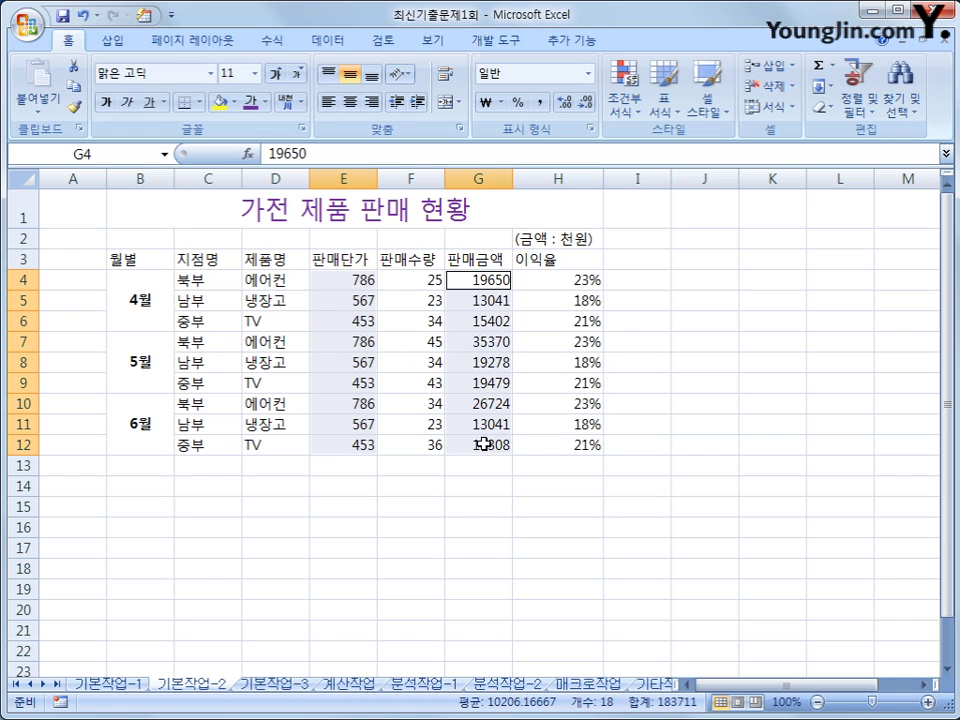
right_click(481, 284)
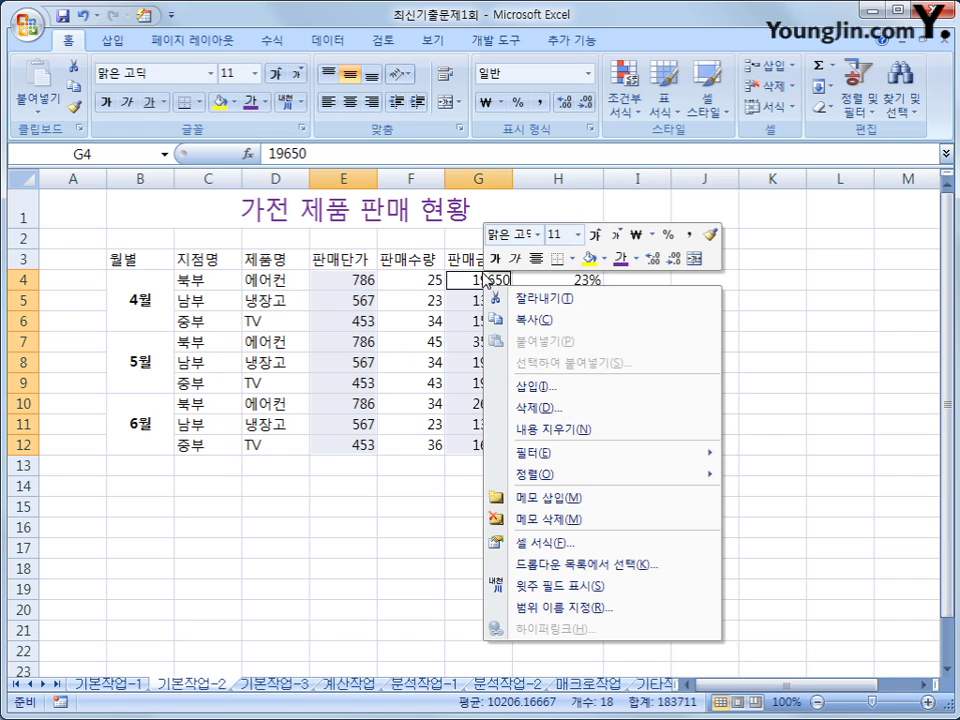
click(540, 543)
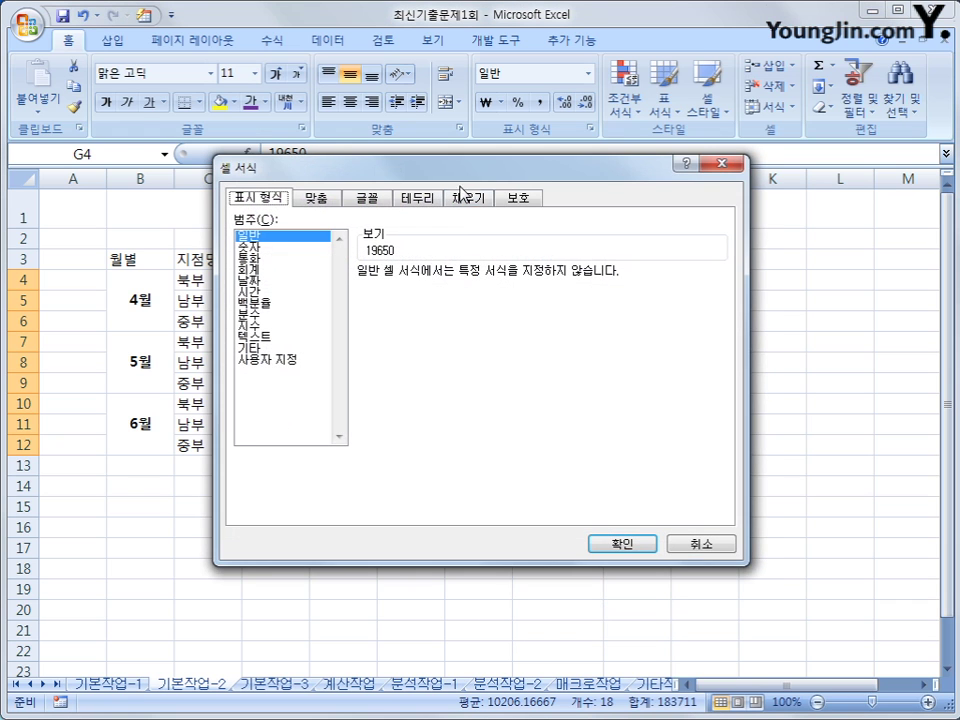
drag(465, 177, 467, 204)
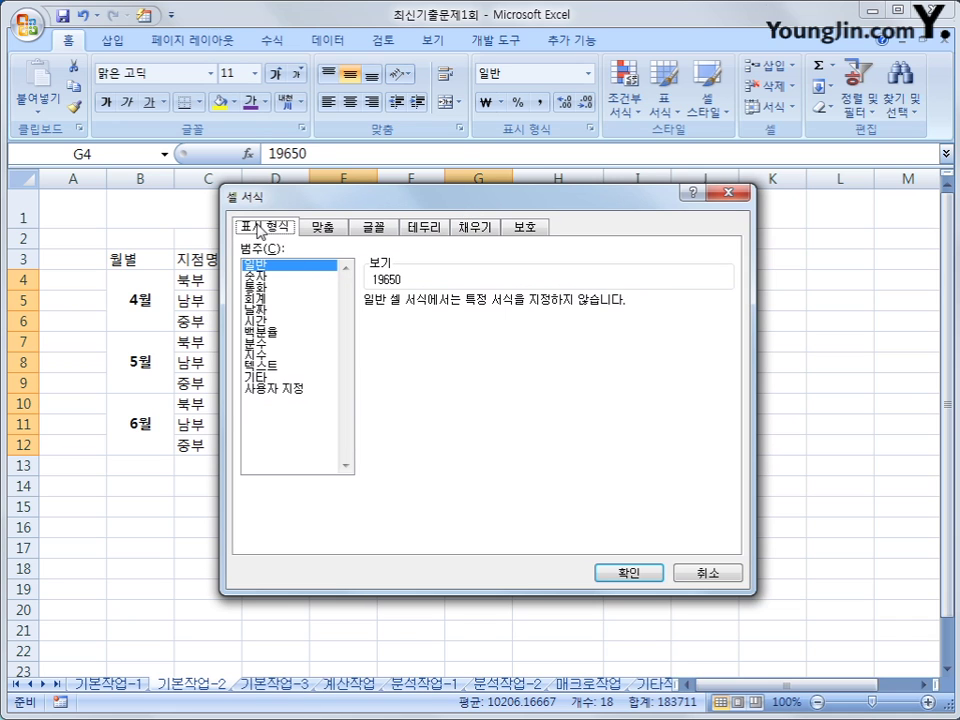
click(288, 390)
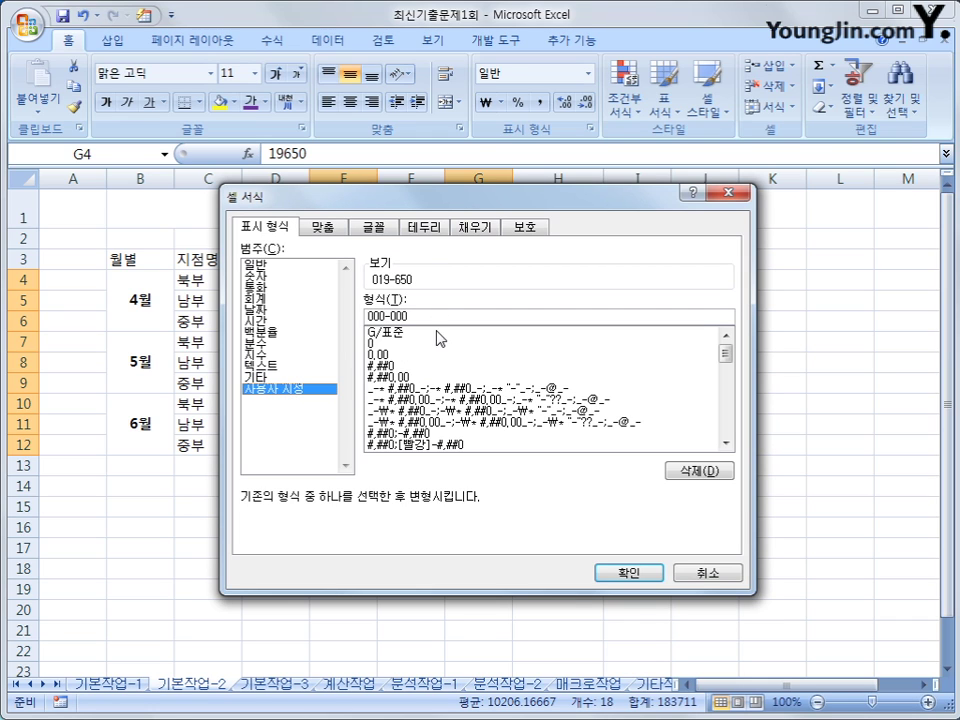
drag(412, 316, 296, 317)
click(290, 266)
click(274, 389)
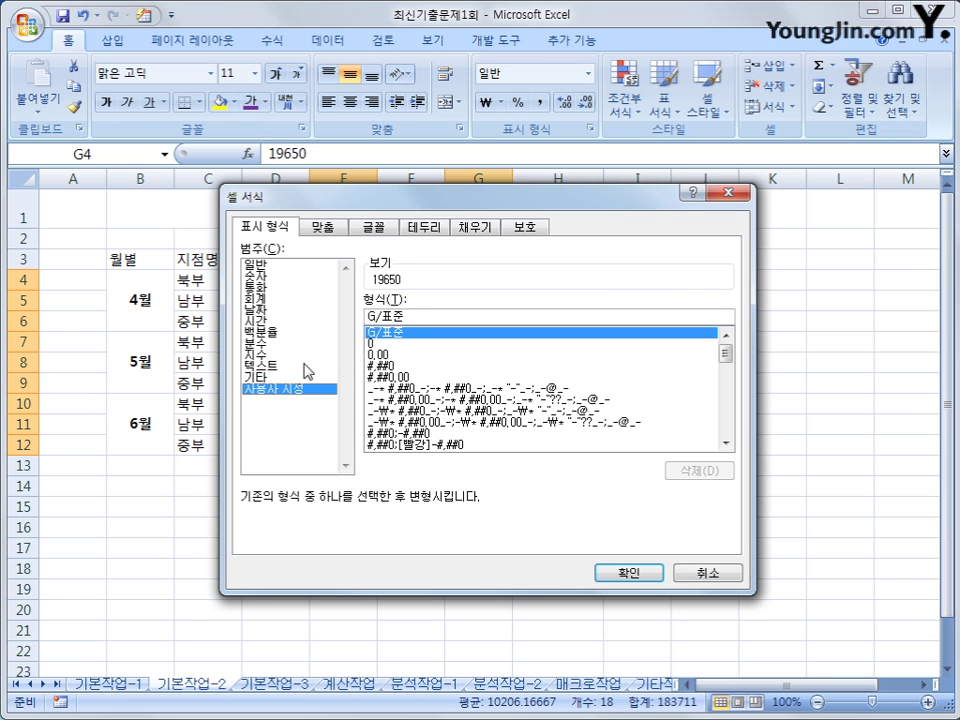
drag(413, 316, 317, 300)
text(#,##0)
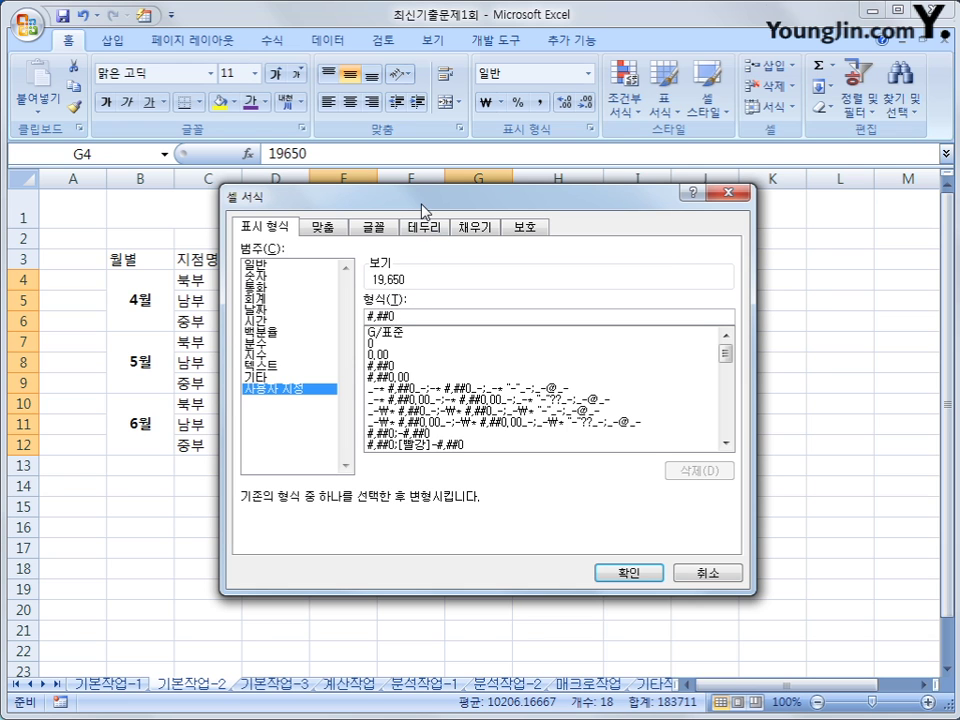
Extend the custom format to #,##0"천원" and apply it to the selected price and amount cells
drag(428, 193, 378, 215)
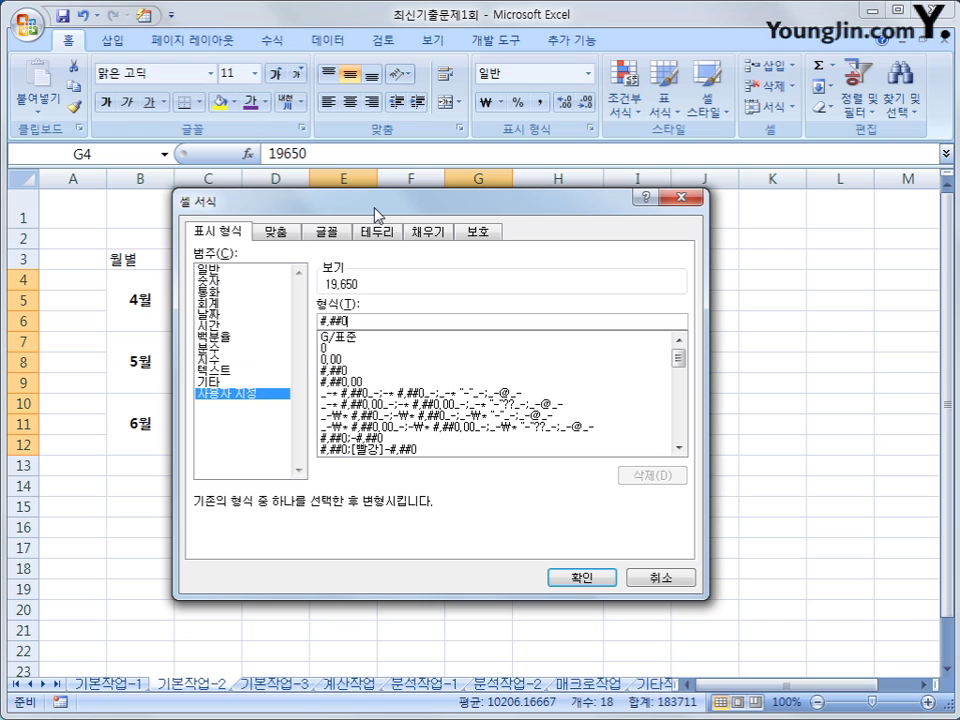
text(")
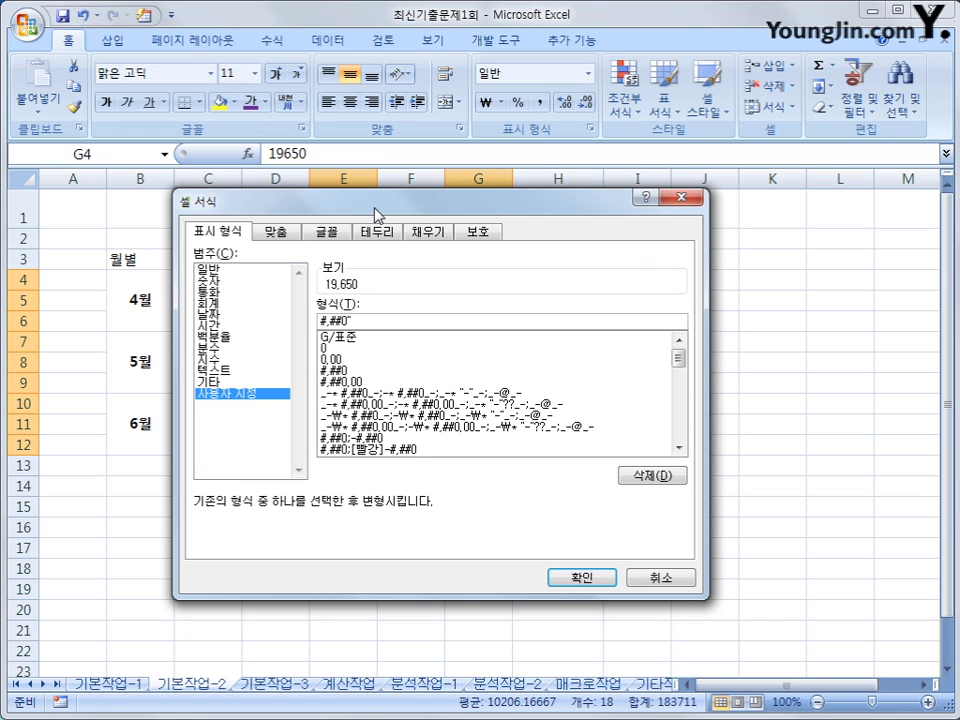
text(대원")
click(349, 322)
key(BackSpace)
text(0)
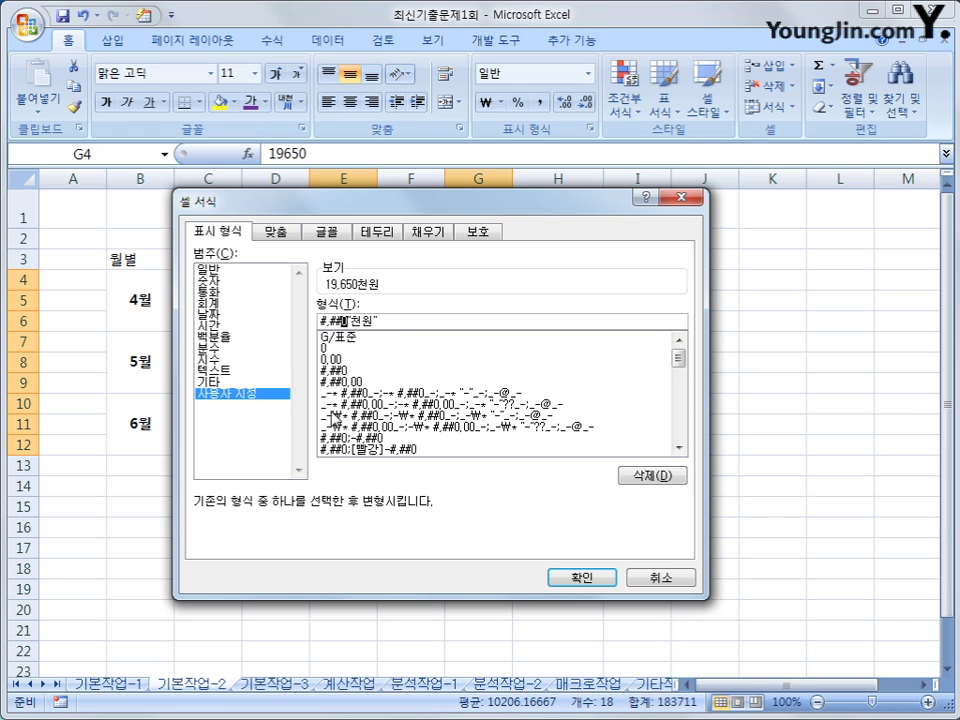
click(417, 319)
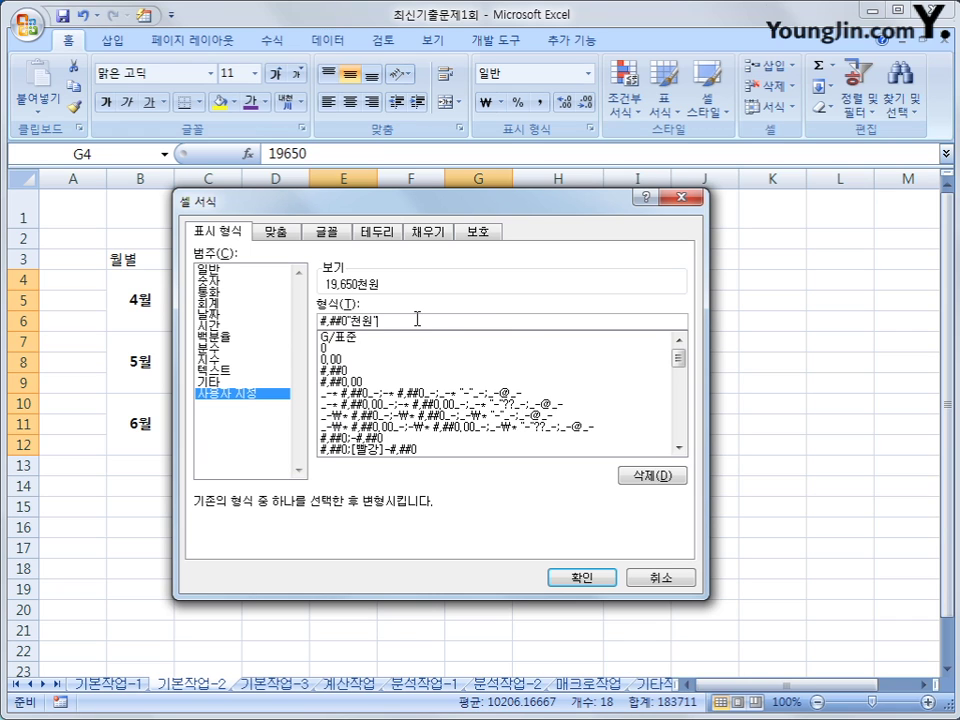
click(581, 578)
click(581, 582)
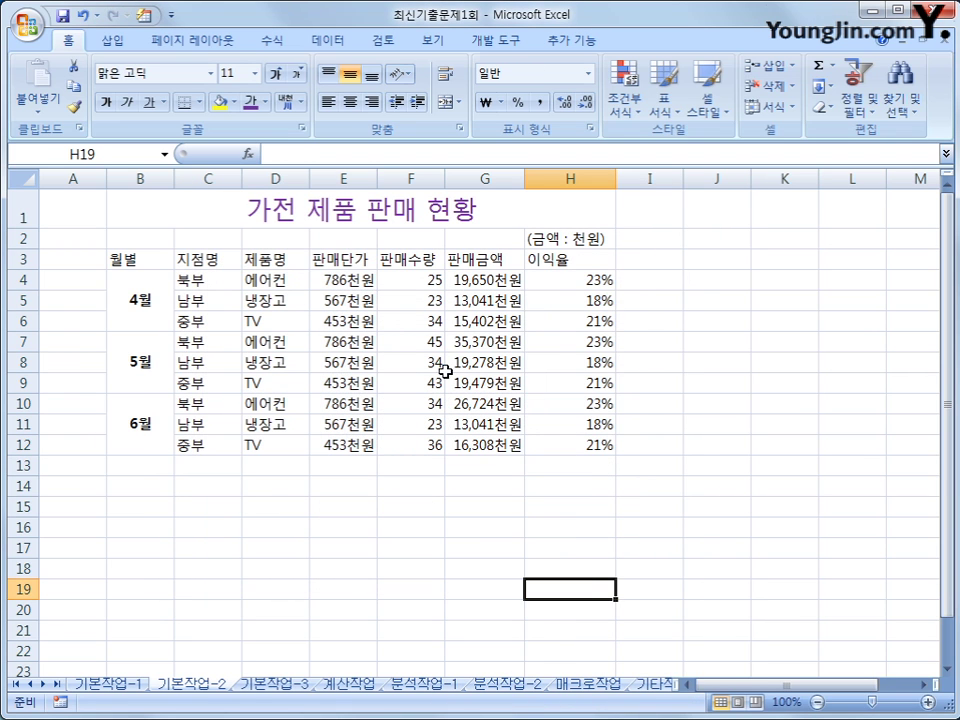
Convert the header 제품명 in D3 to the Hanja 製品名
click(278, 260)
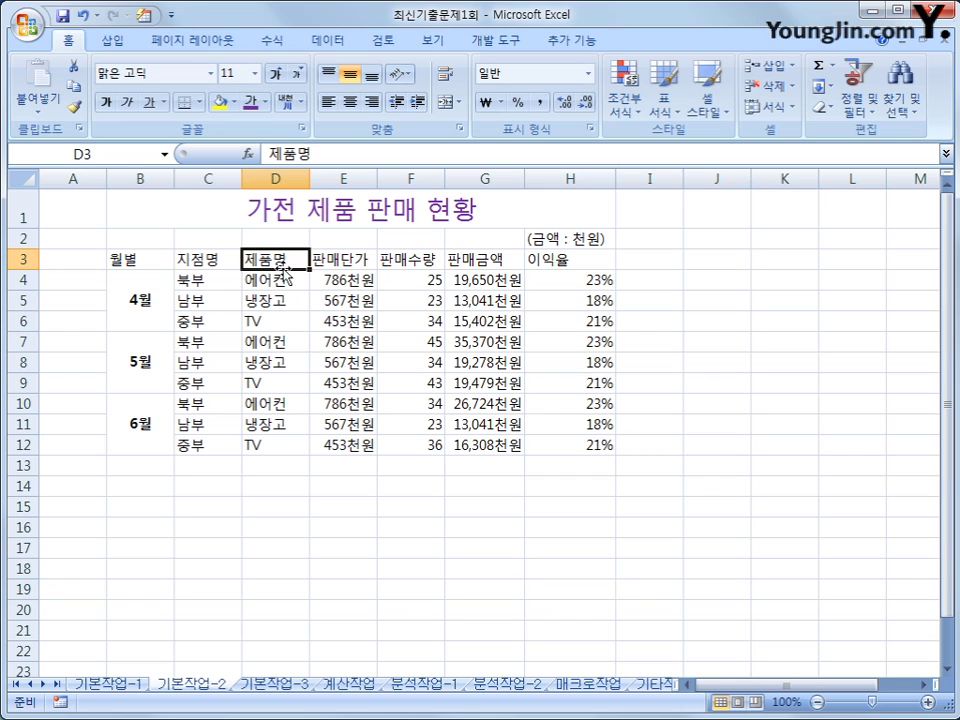
double_click(283, 260)
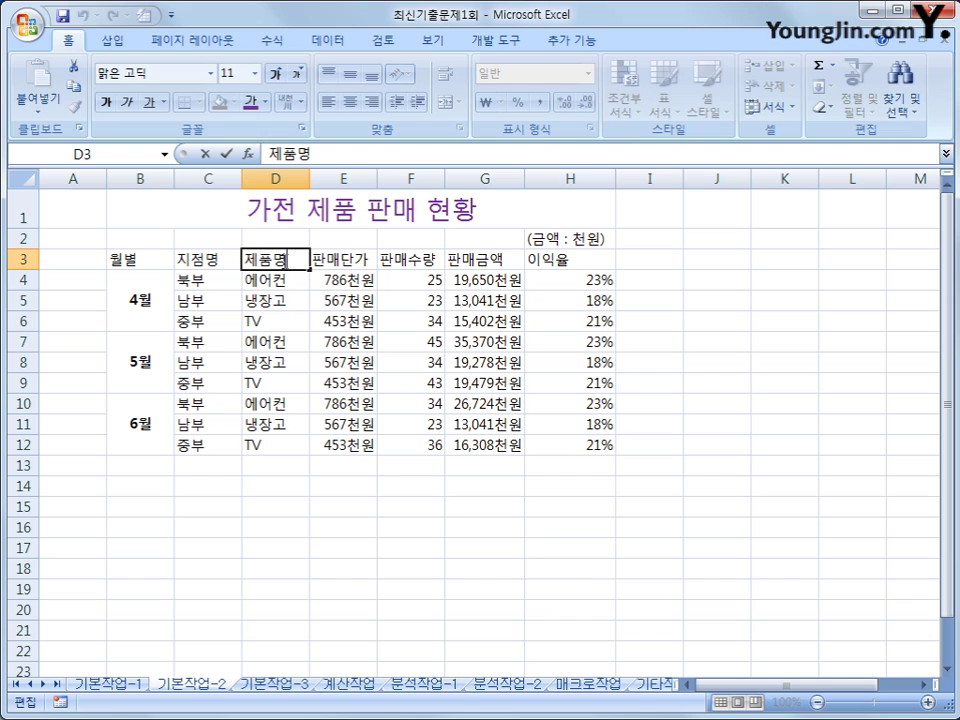
key(shift+Home)
key(Hangul_Hanja)
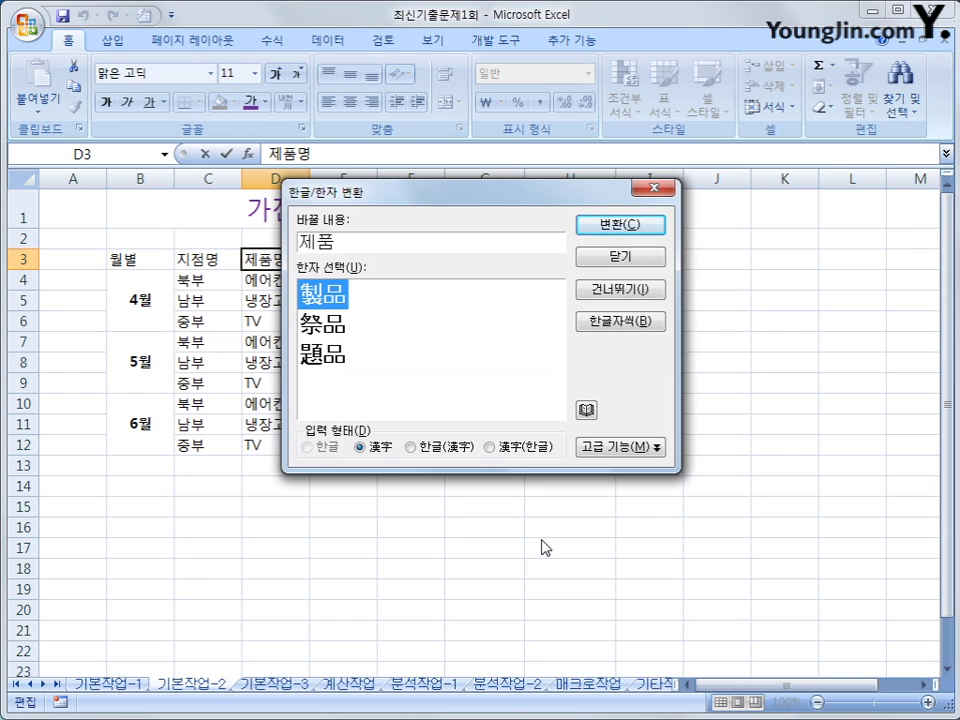
click(598, 228)
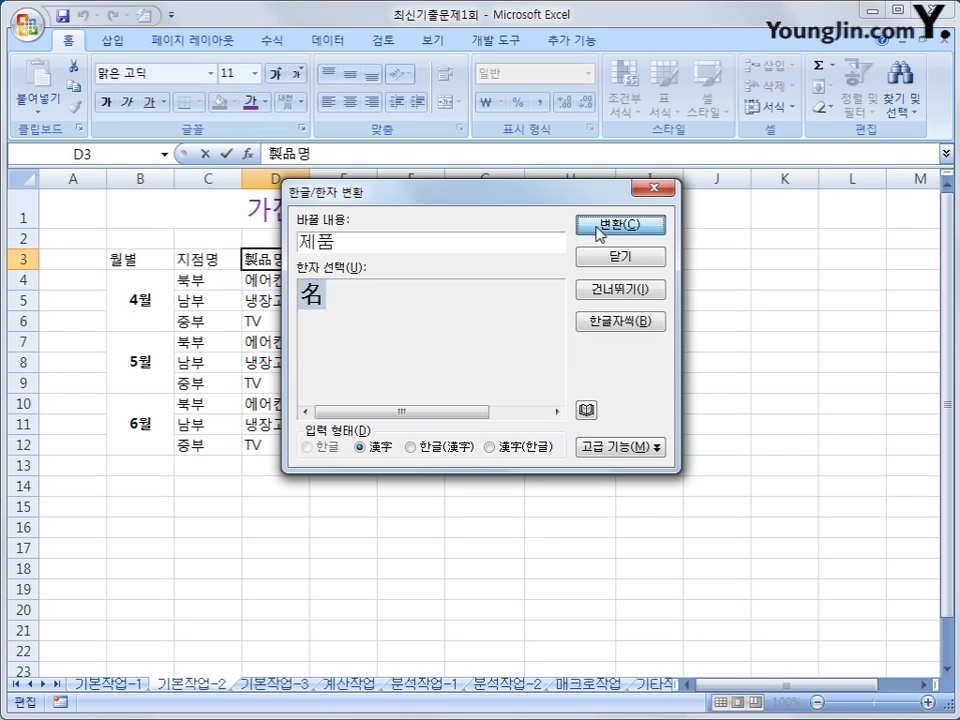
click(655, 228)
click(649, 258)
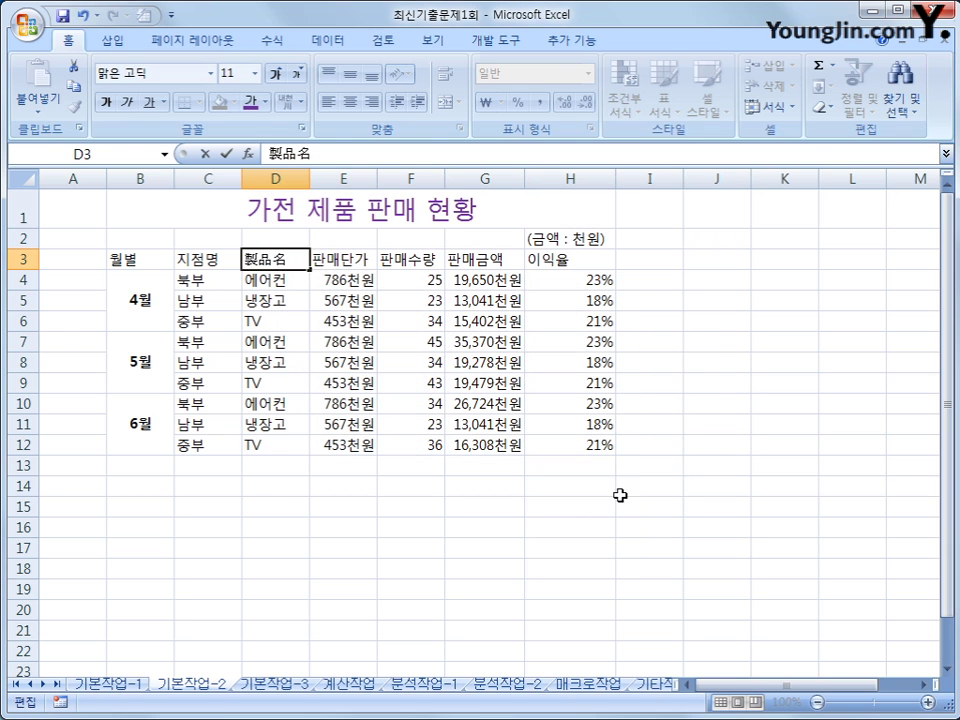
click(620, 499)
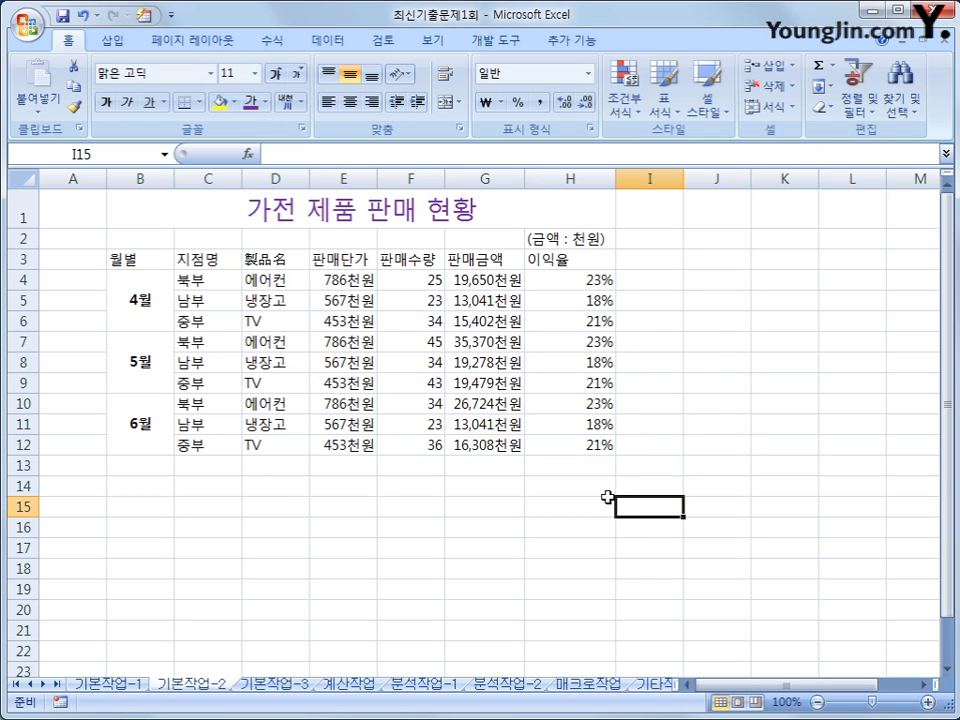
Apply all borders to the table range B3:H12
drag(152, 261, 573, 425)
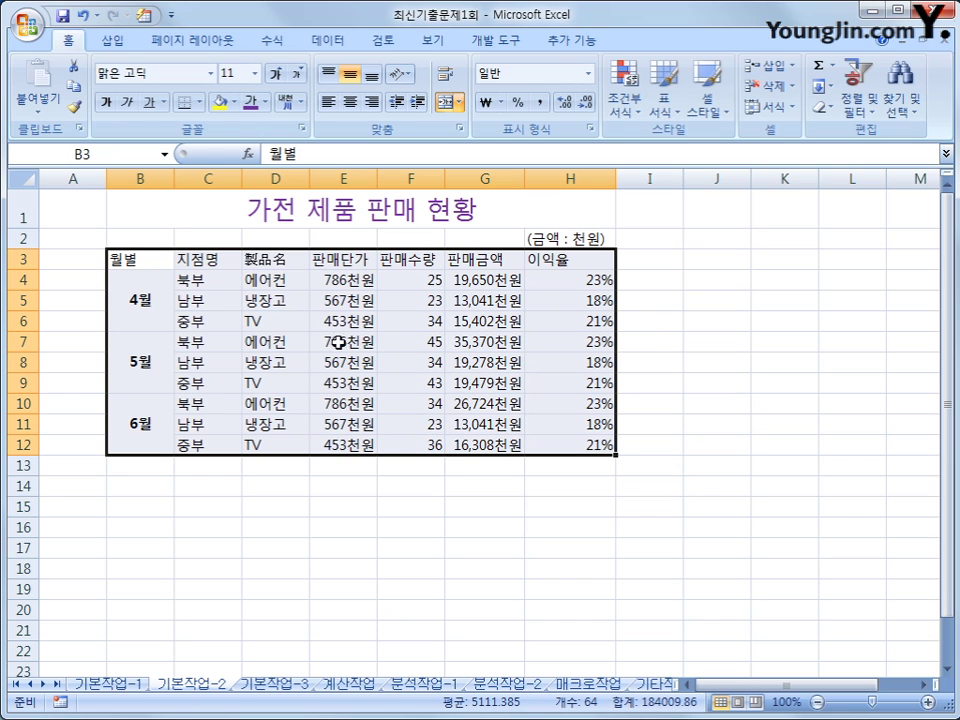
click(200, 103)
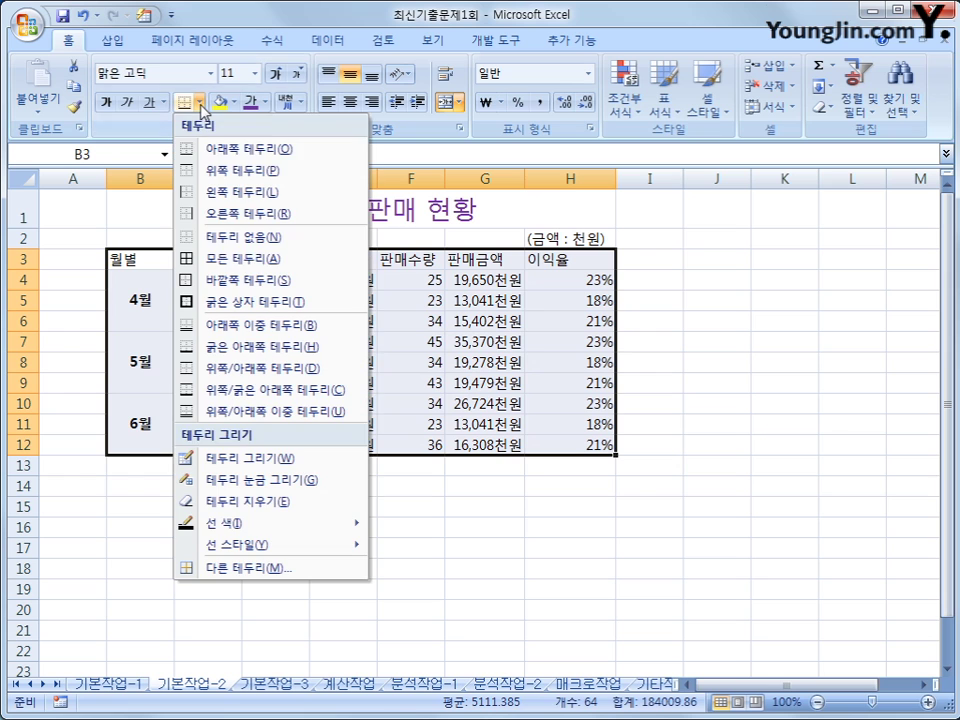
click(204, 261)
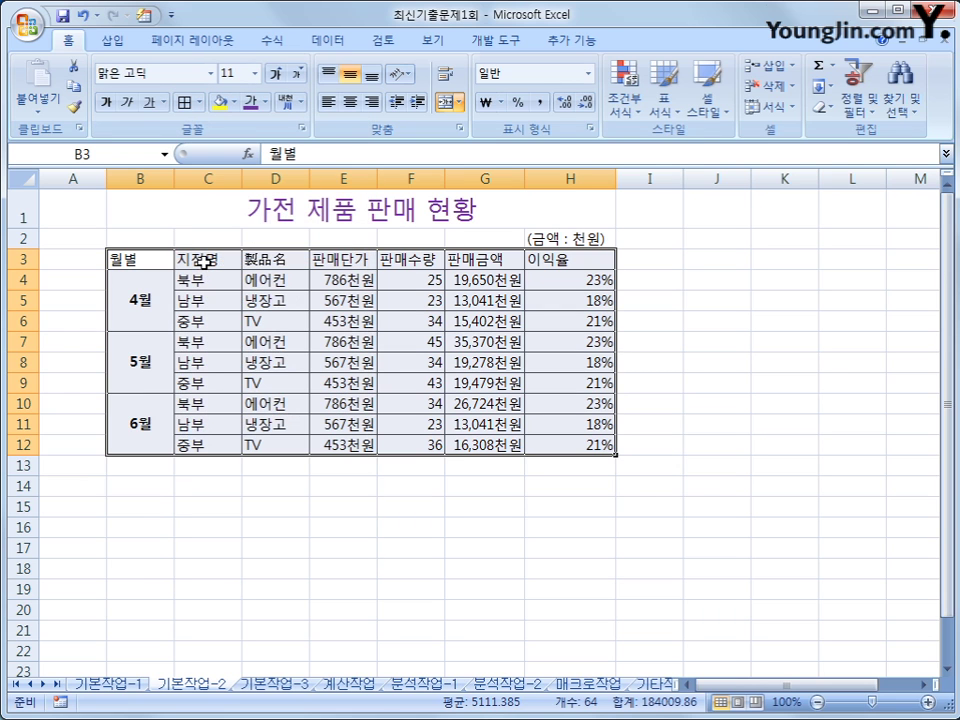
click(678, 510)
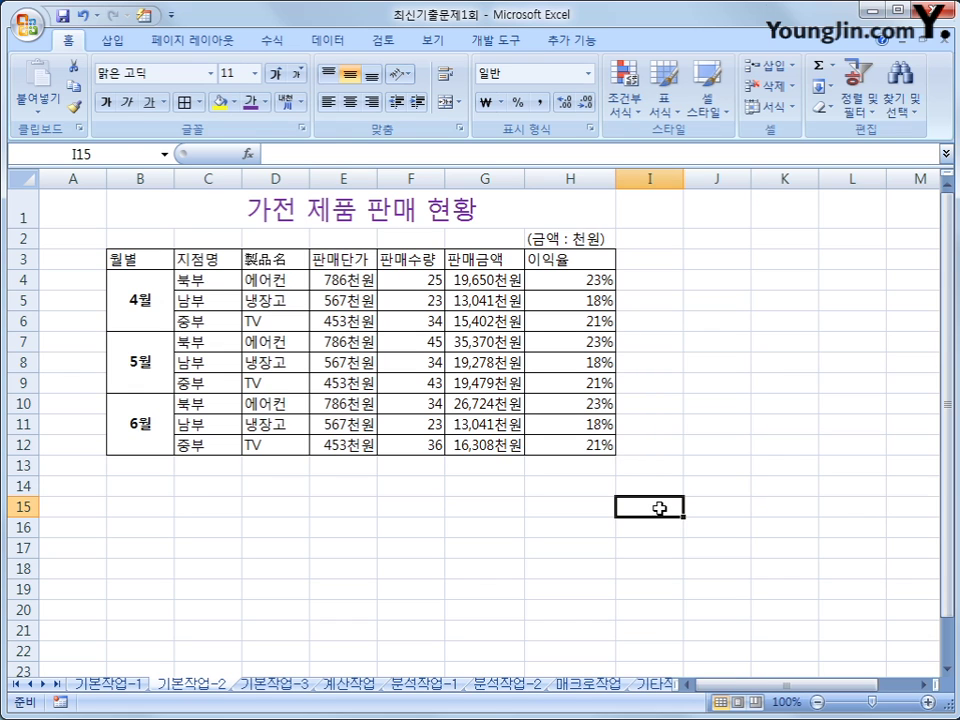
On the 기본작업-3 sheet, copy the 부서명 header and 영업부 value from A3:A4 to A16:A17
click(310, 687)
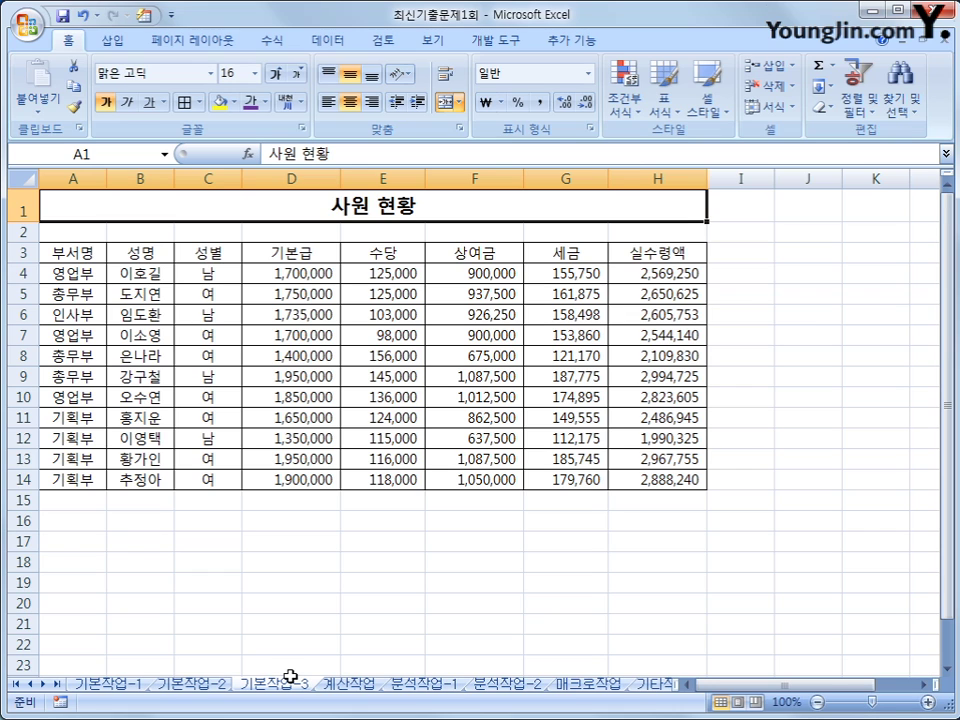
drag(68, 252, 85, 275)
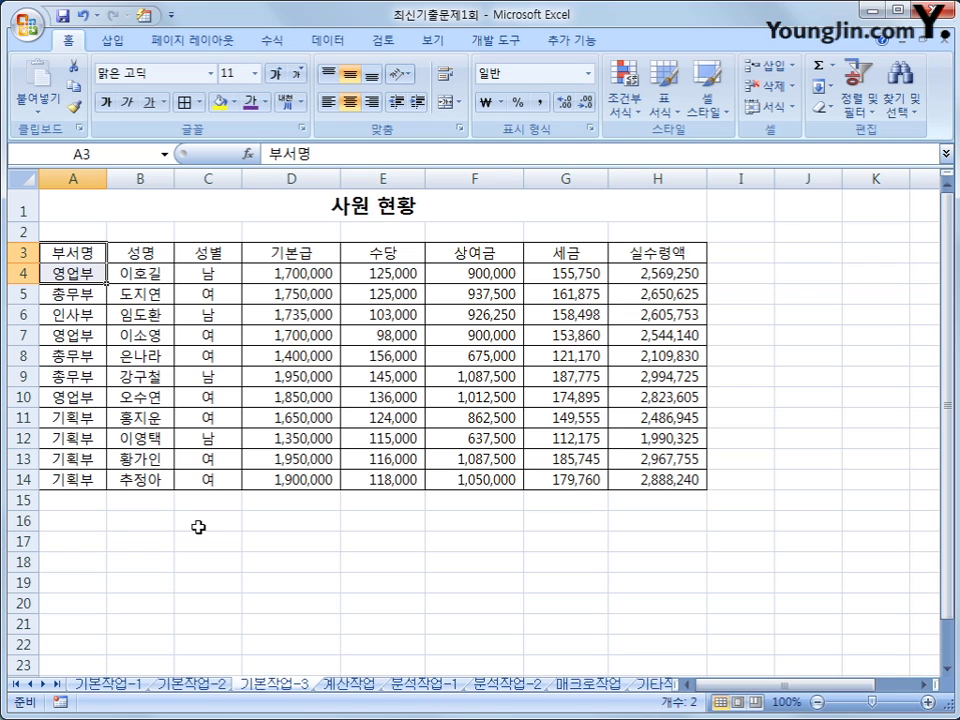
key(ctrl+c)
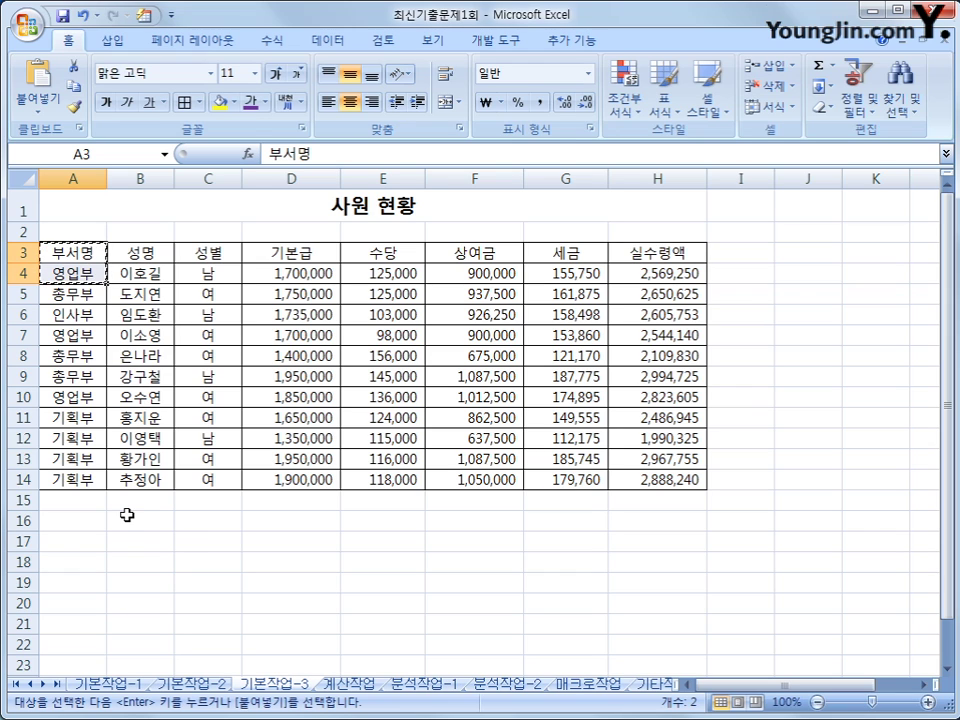
click(56, 583)
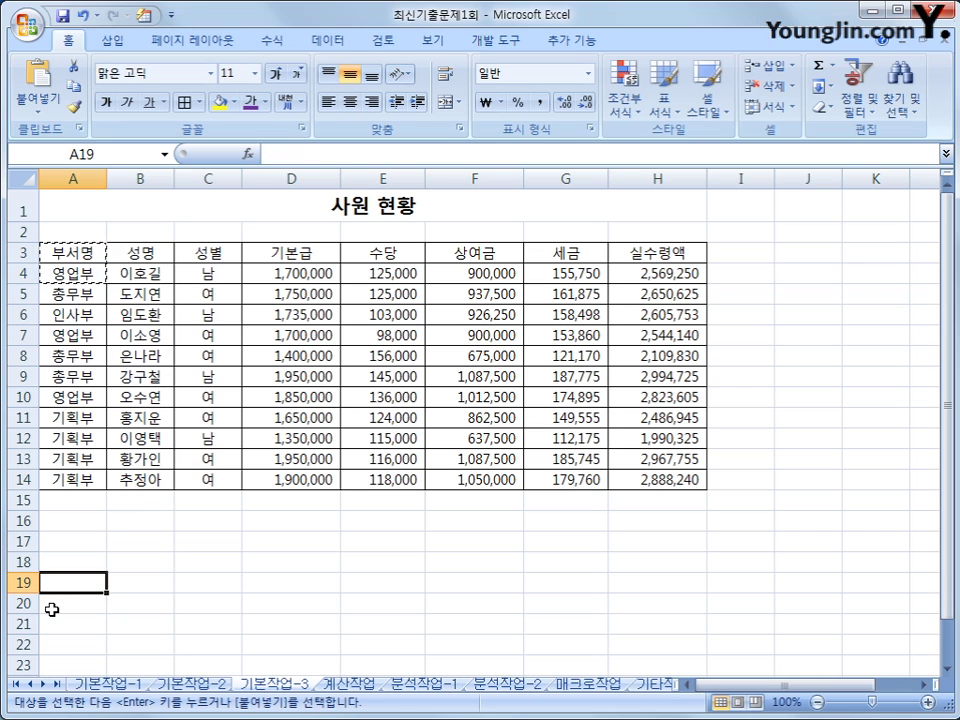
click(66, 520)
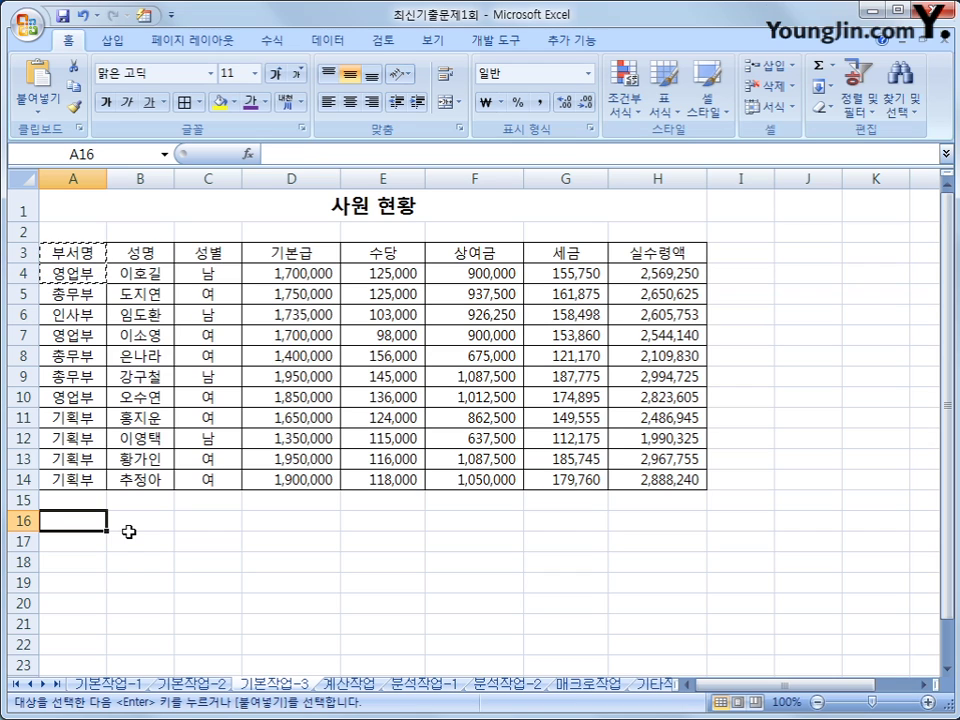
key(ctrl+v)
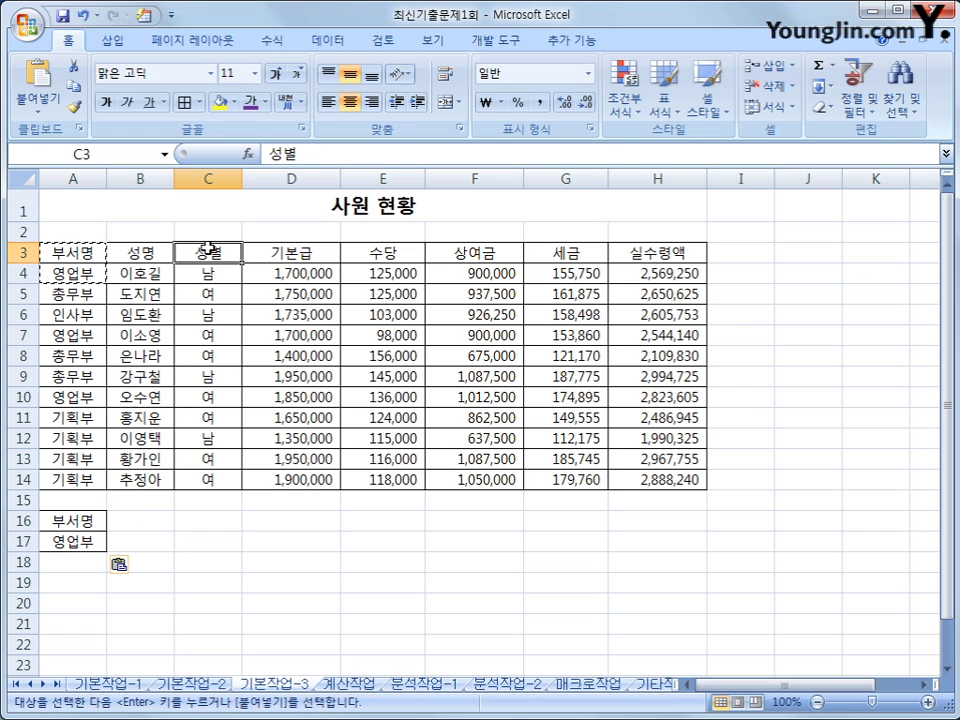
Copy the 성별 header and 남 from C3:C4 to B16, and move 남 down to B18 to form an OR condition
drag(210, 251, 208, 272)
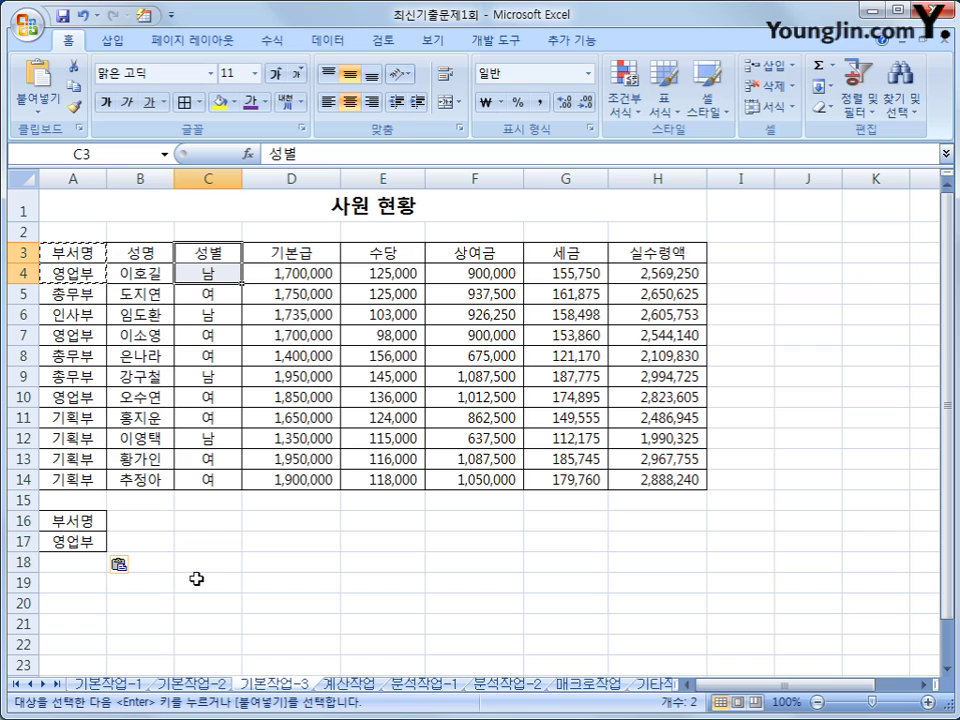
key(ctrl+c)
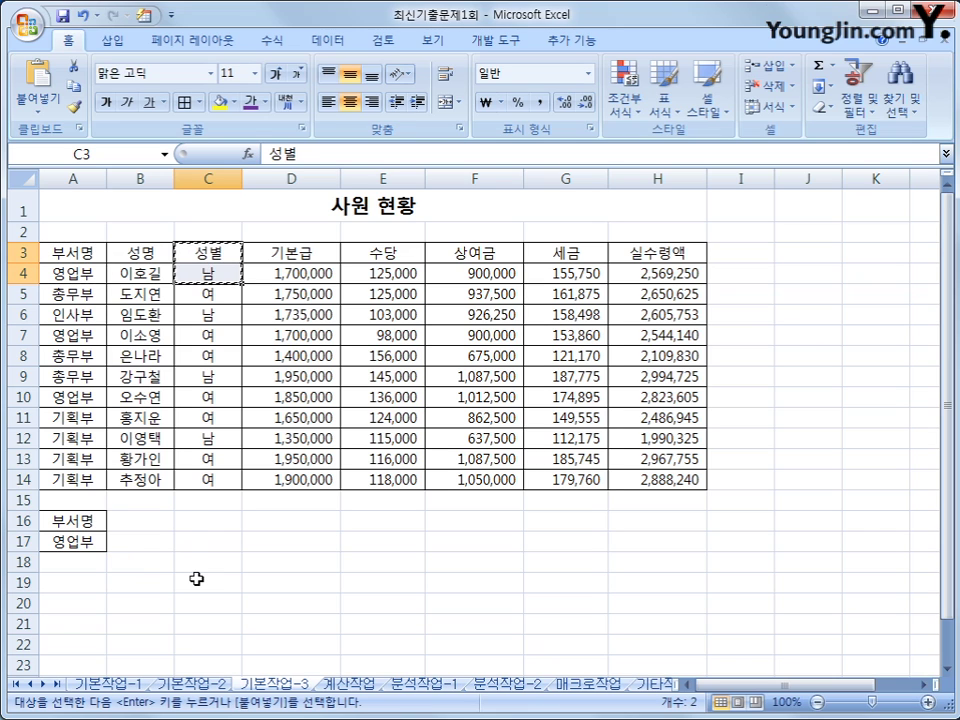
click(130, 521)
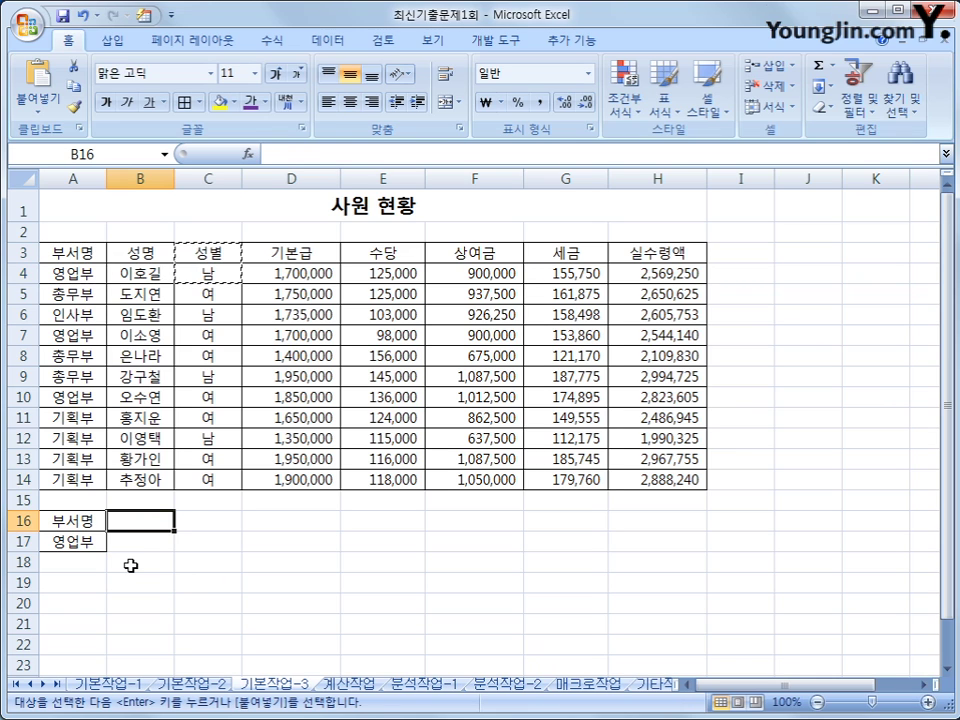
key(ctrl+v)
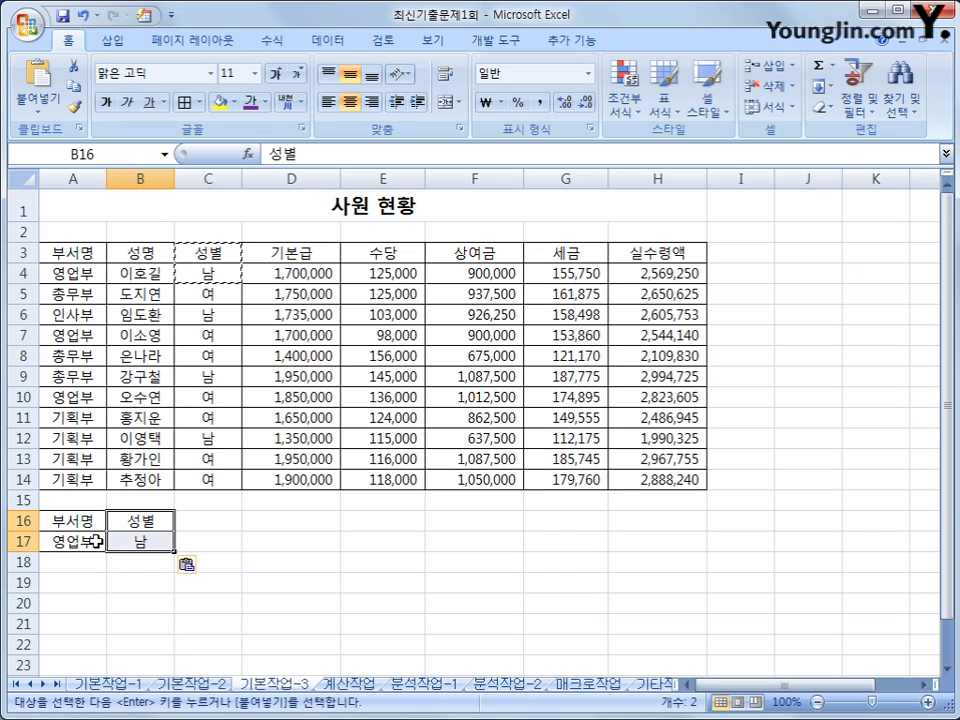
click(93, 539)
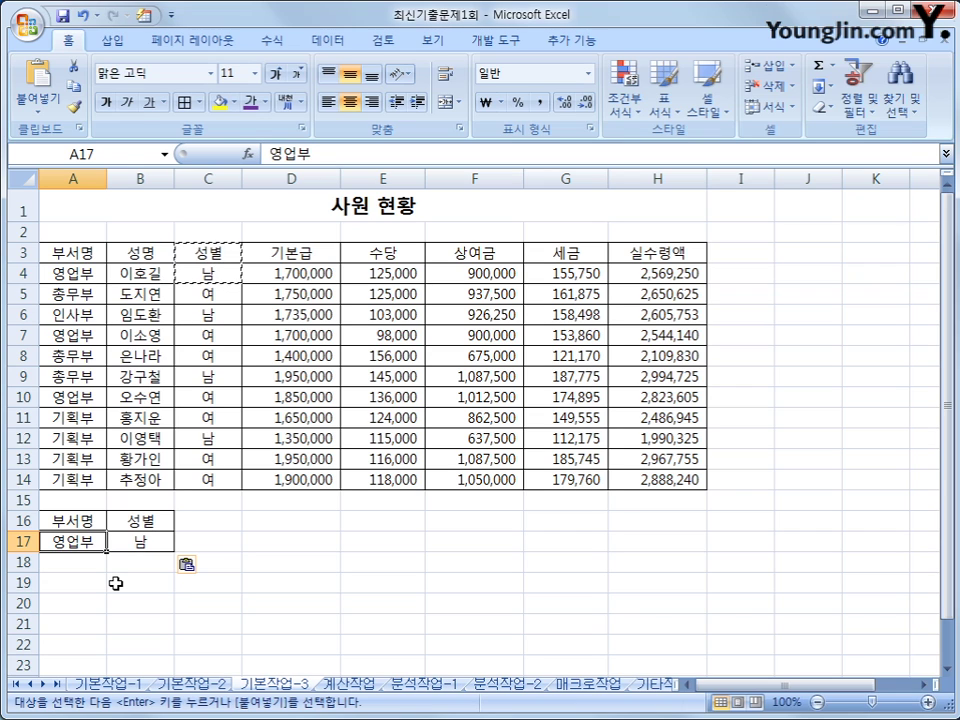
click(150, 542)
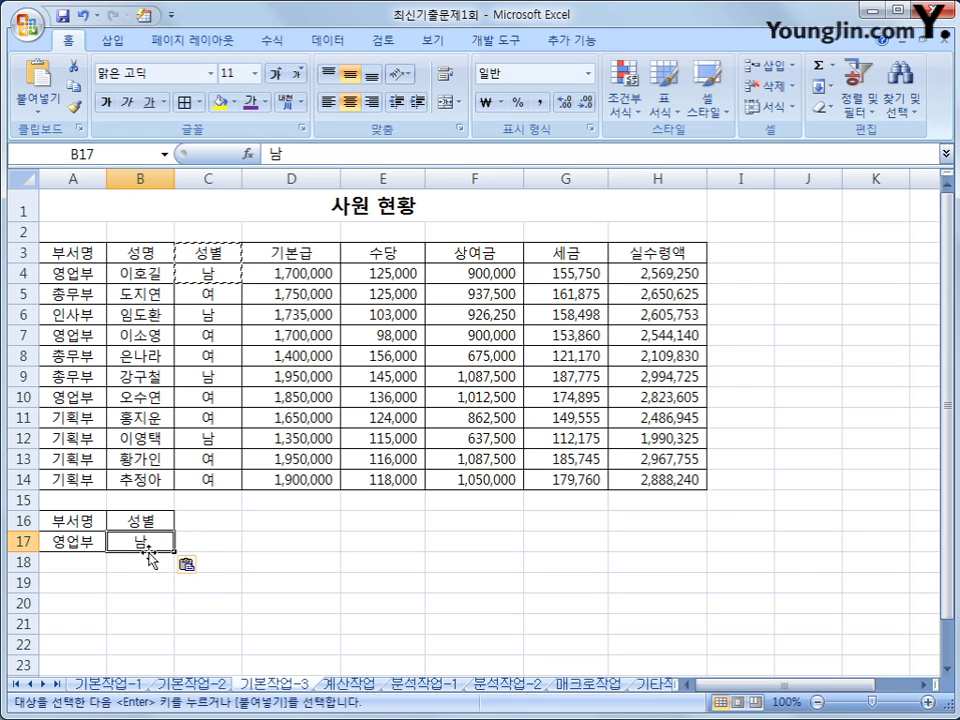
mouse_move(147, 549)
mouse_down()
mouse_move(150, 574)
mouse_move(142, 549)
mouse_move(141, 560)
mouse_up()
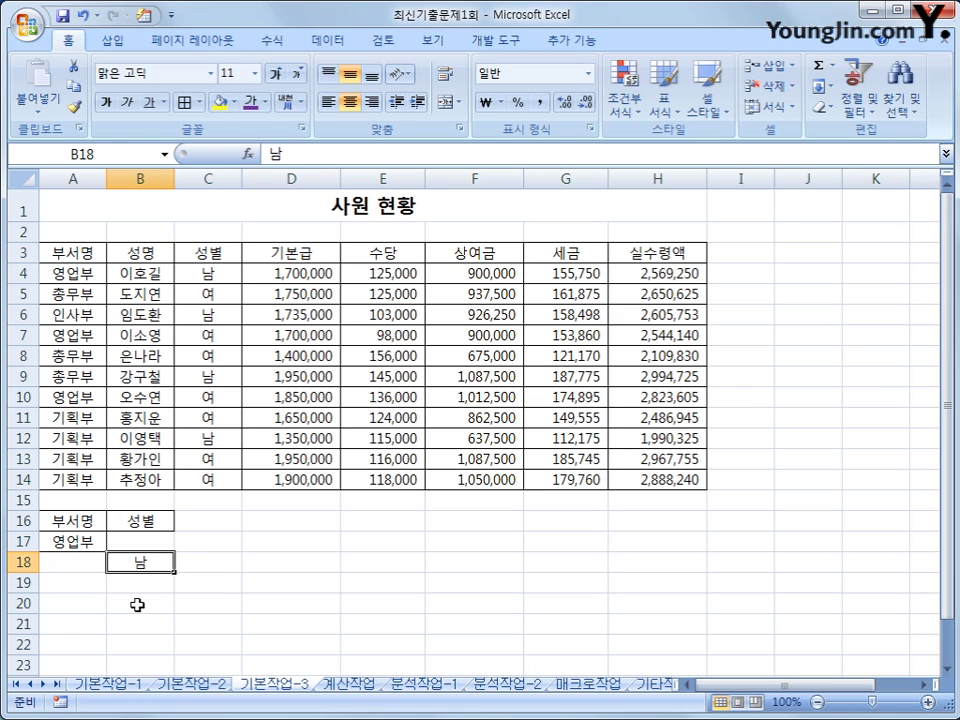
Start an advanced filter on the employee table A3:H14 with the criteria range A16:B18
click(137, 252)
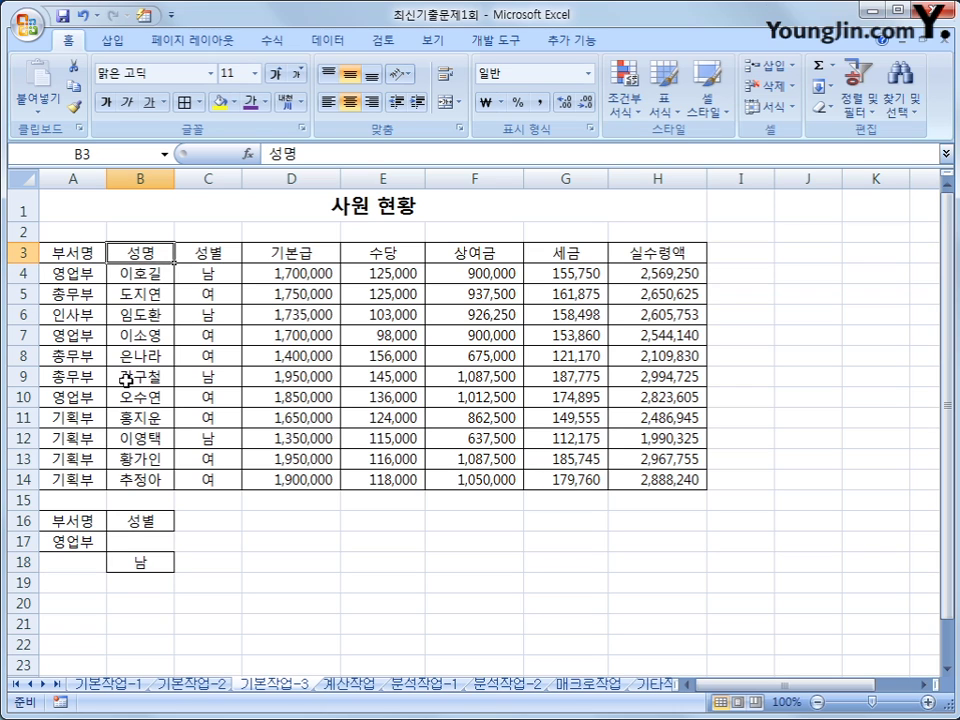
click(331, 41)
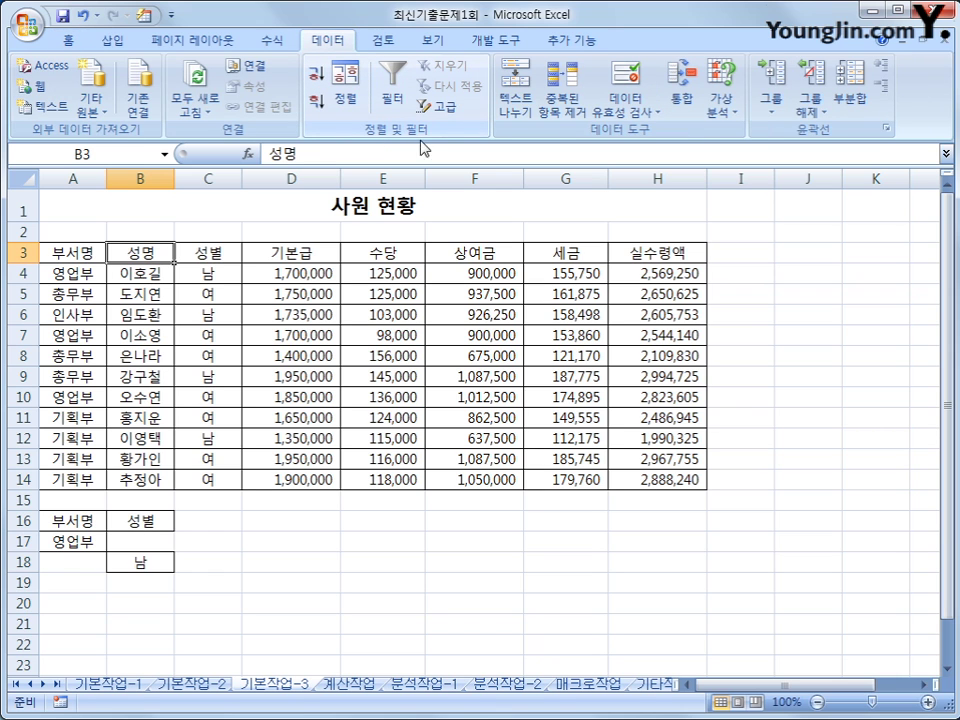
click(446, 112)
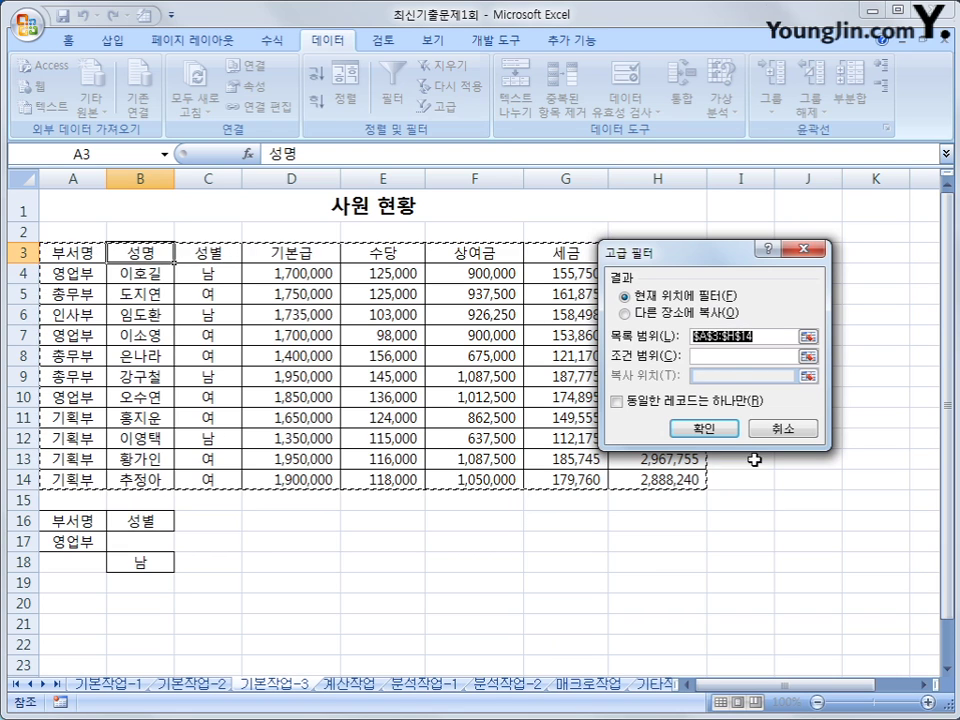
click(731, 364)
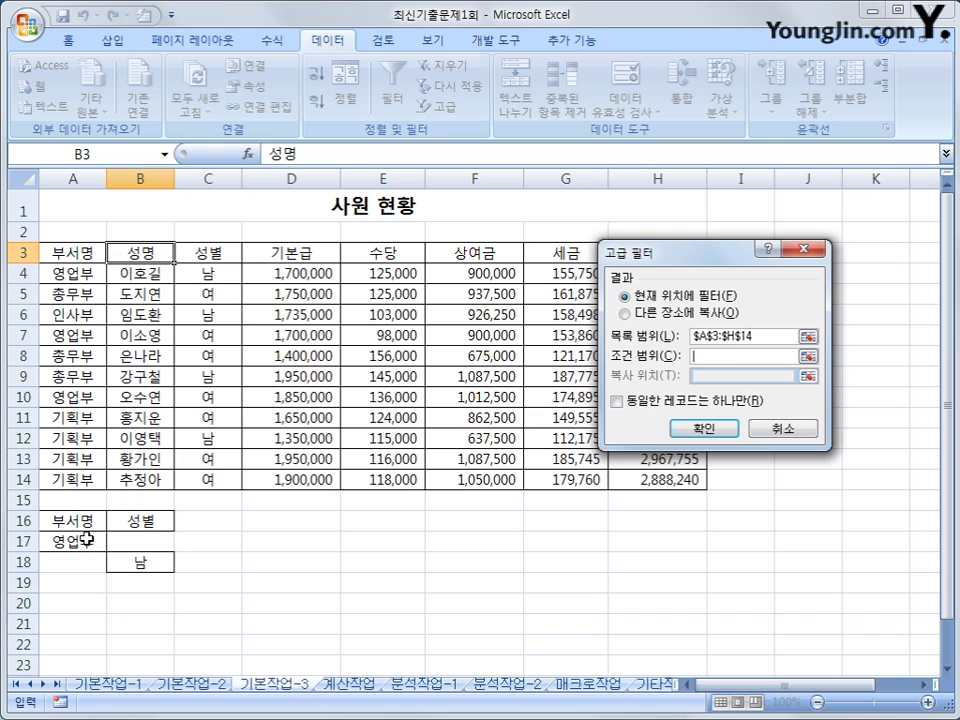
drag(86, 519, 133, 553)
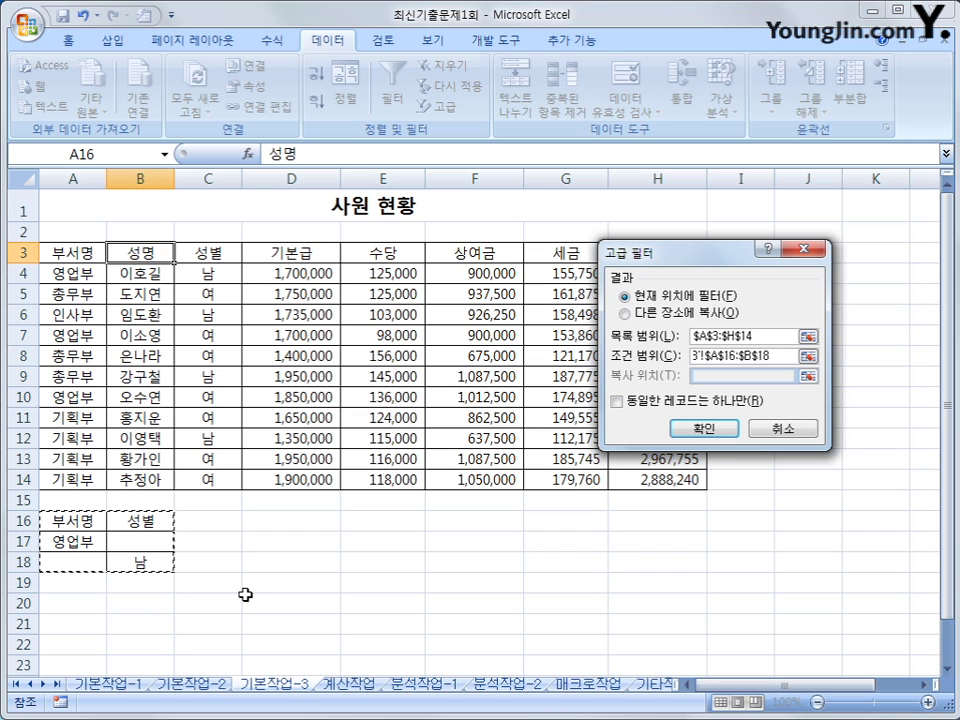
Set the advanced filter to copy its results to another location starting at A20, and run it
click(640, 313)
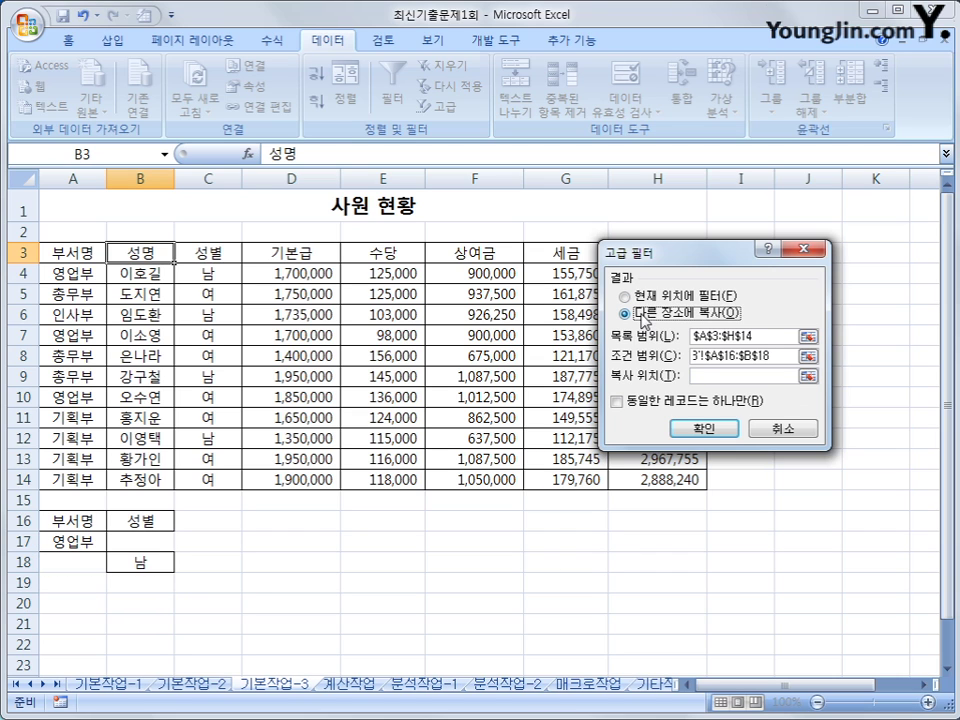
click(697, 376)
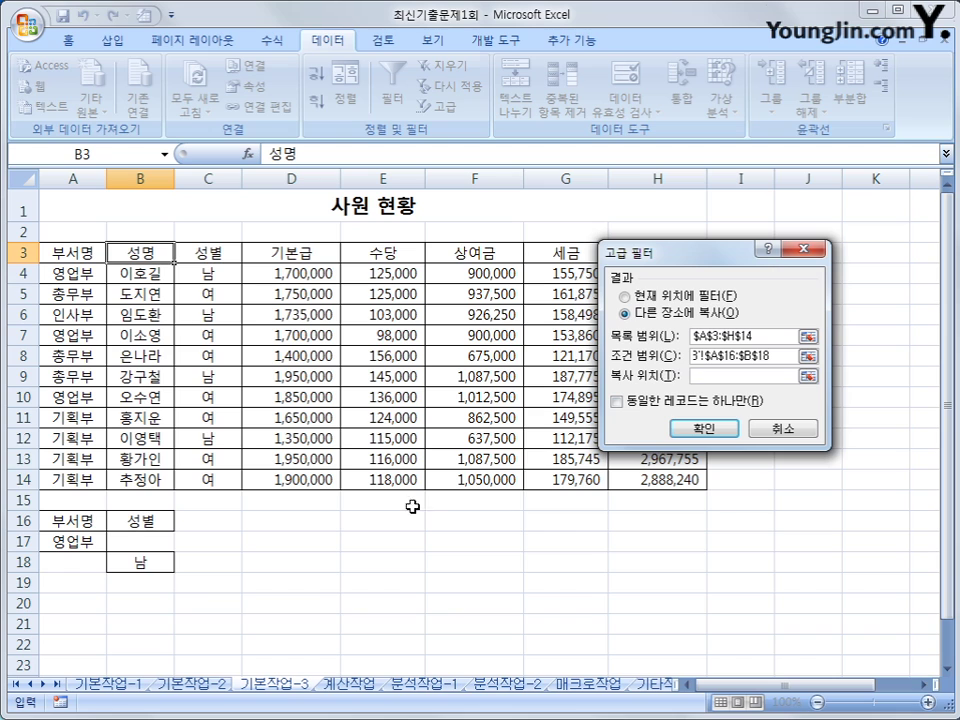
click(92, 606)
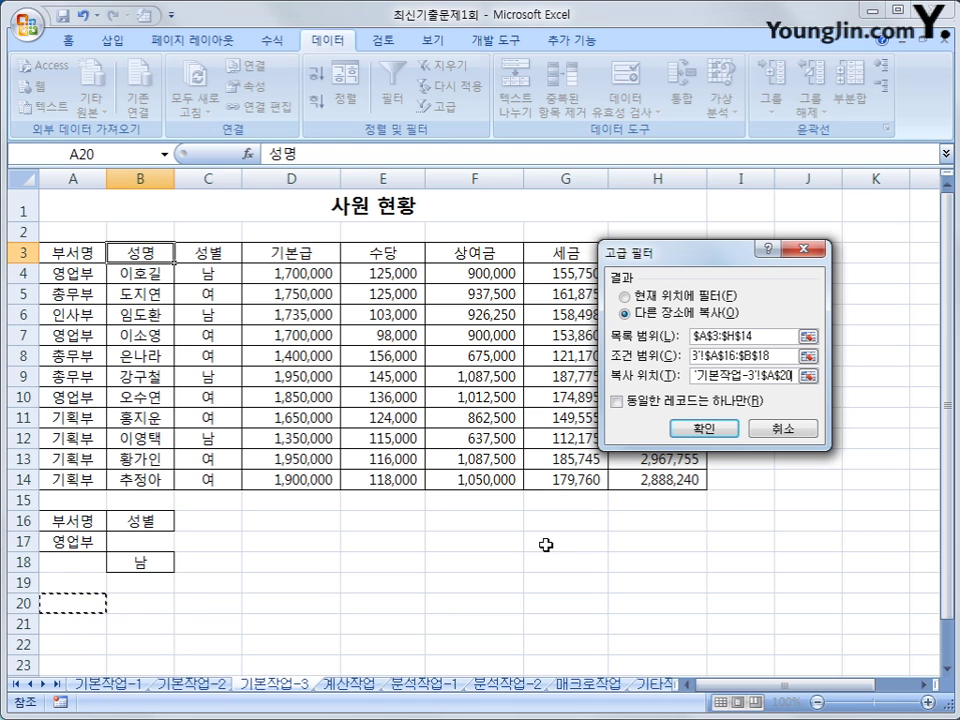
click(712, 430)
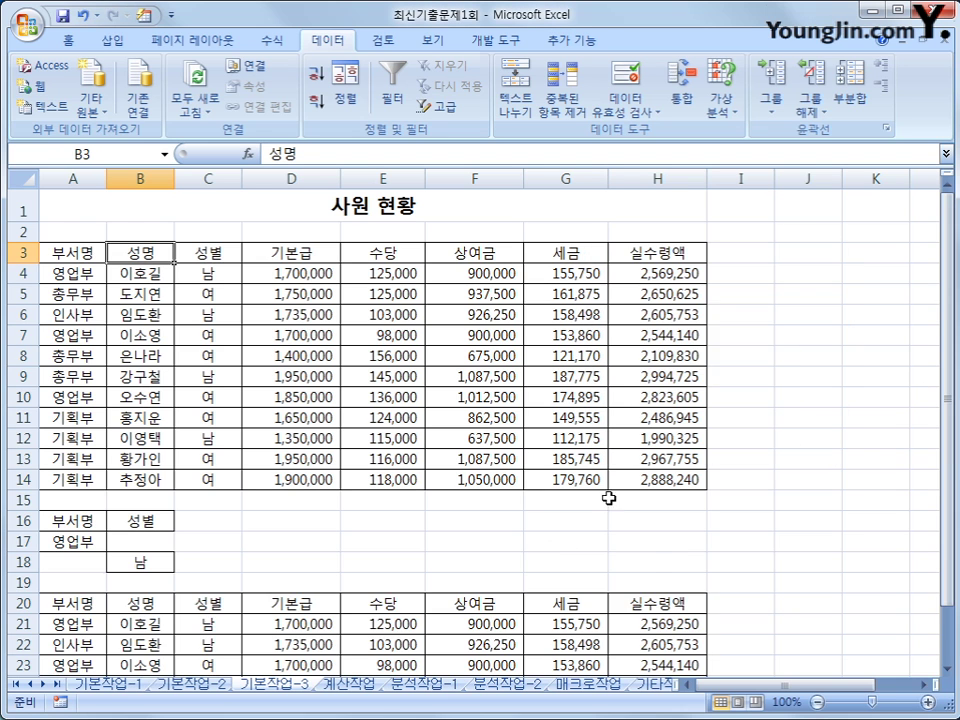
Check the 부서명 and 성별 values of the extracted rows below A20 against the filter criteria
scroll(604, 520, down, 3)
mouse_move(207, 427)
mouse_down()
mouse_move(205, 453)
mouse_move(207, 428)
mouse_up()
click(205, 487)
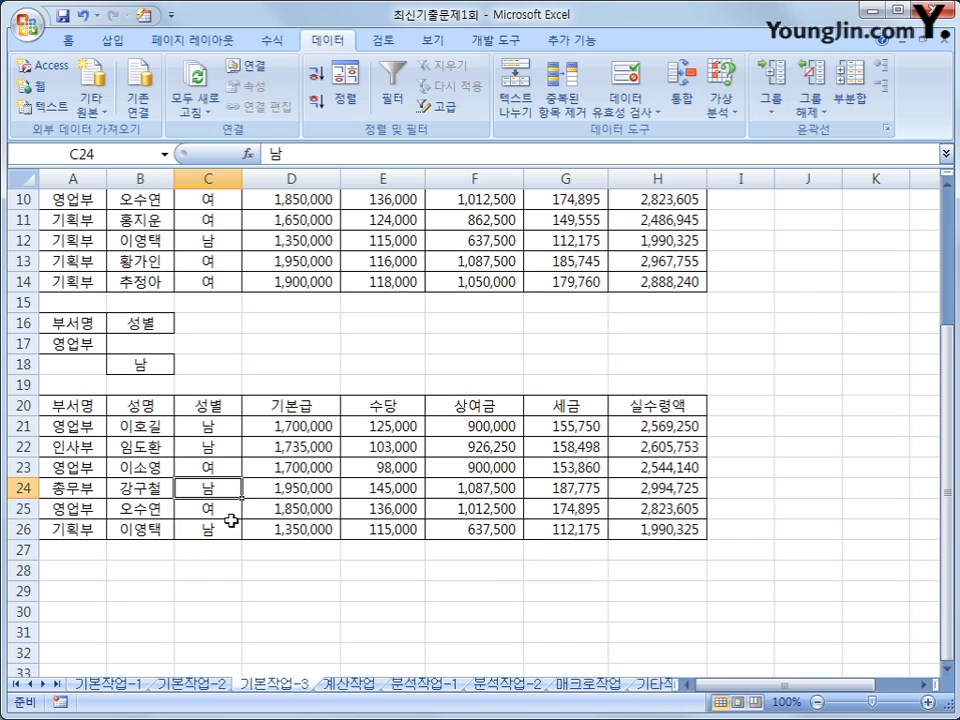
click(231, 523)
click(205, 508)
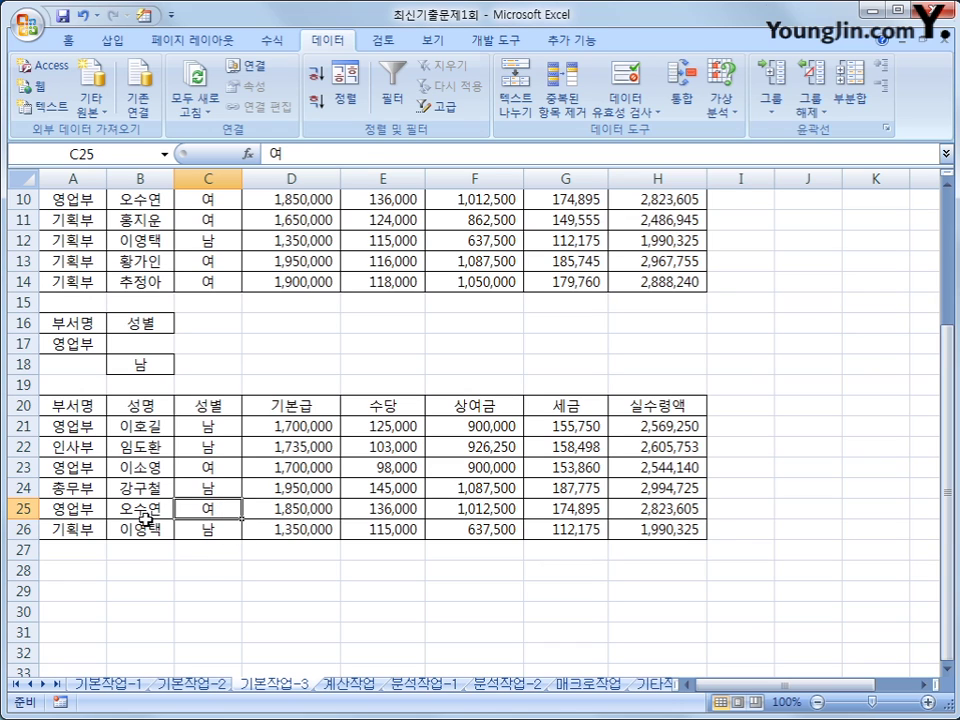
click(85, 508)
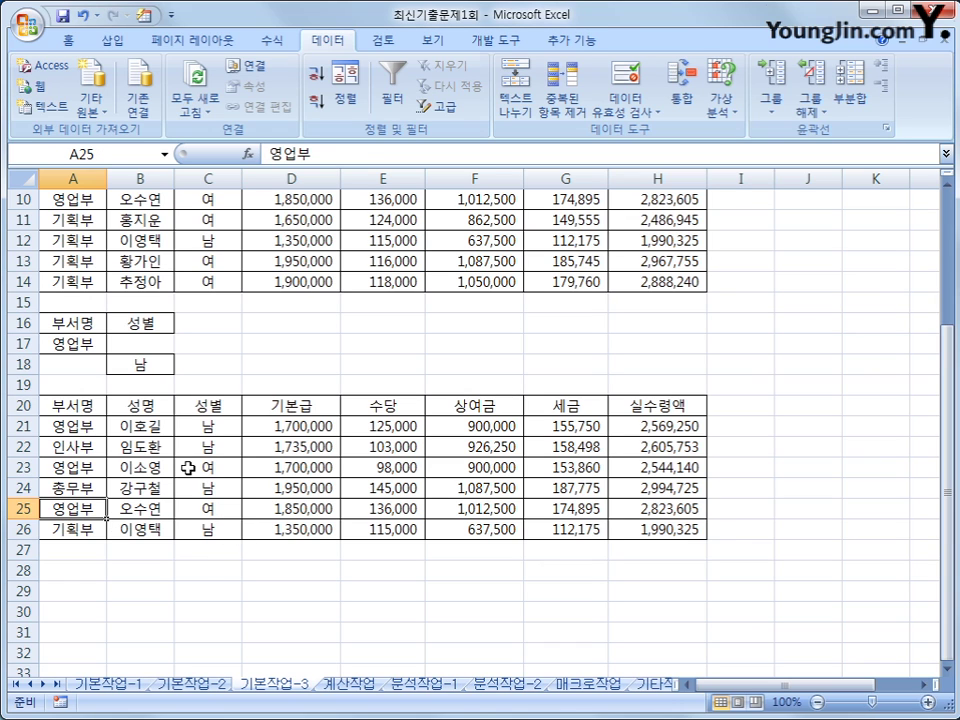
click(190, 467)
click(83, 471)
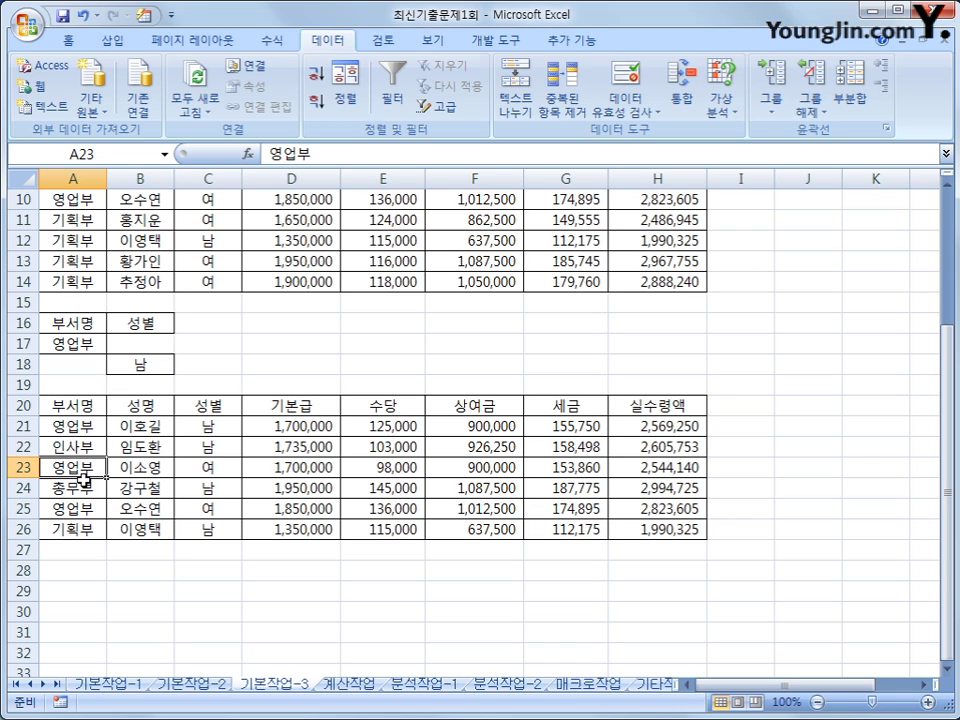
scroll(83, 477, up, 1)
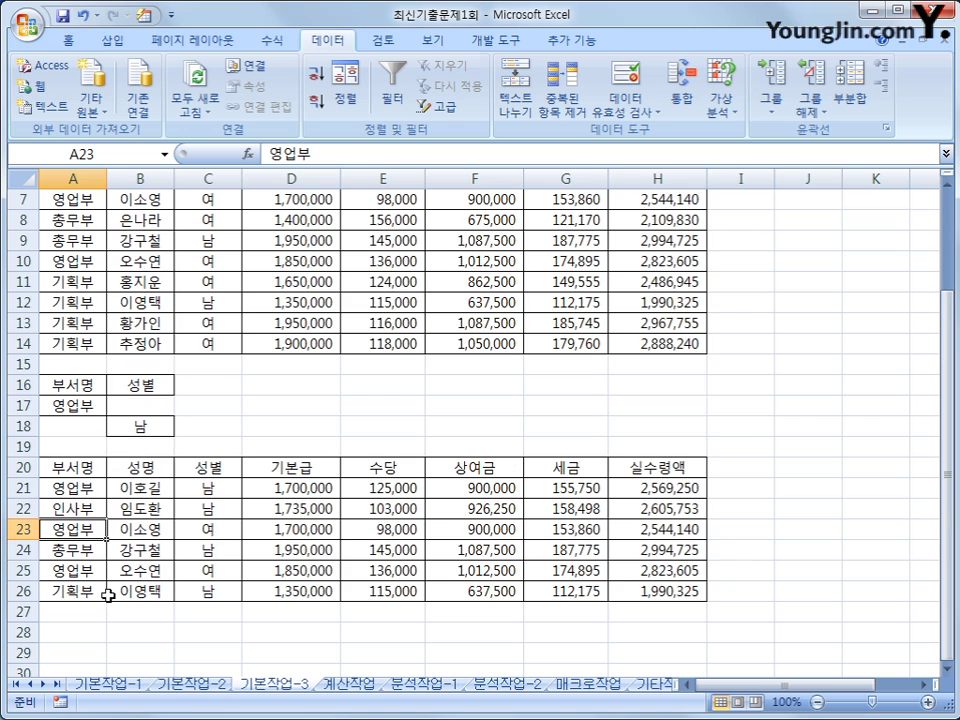
click(133, 686)
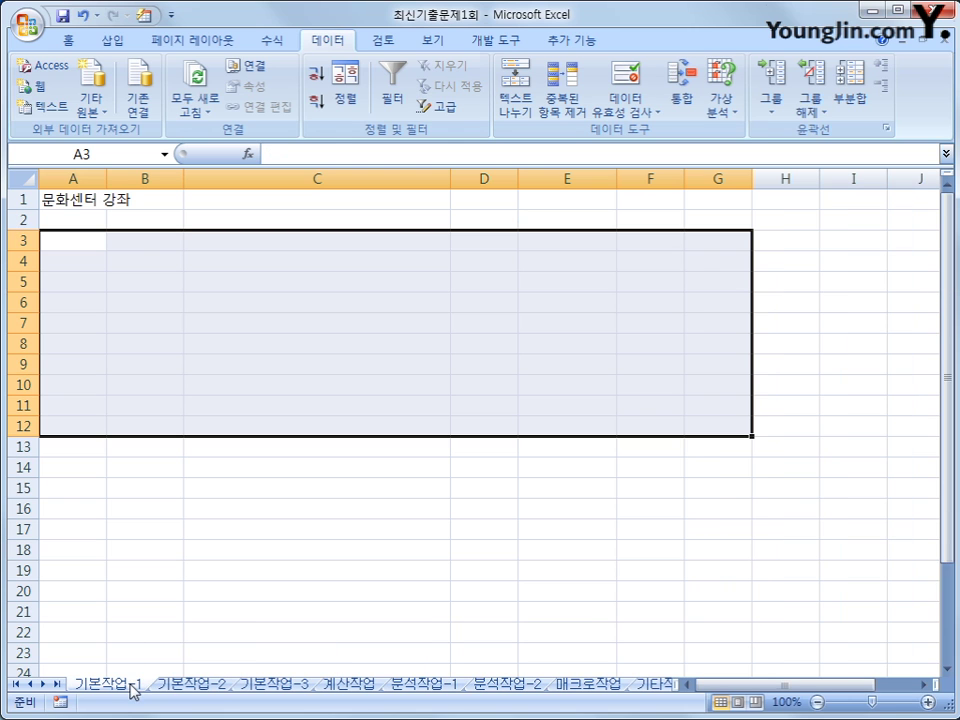
click(200, 686)
click(279, 686)
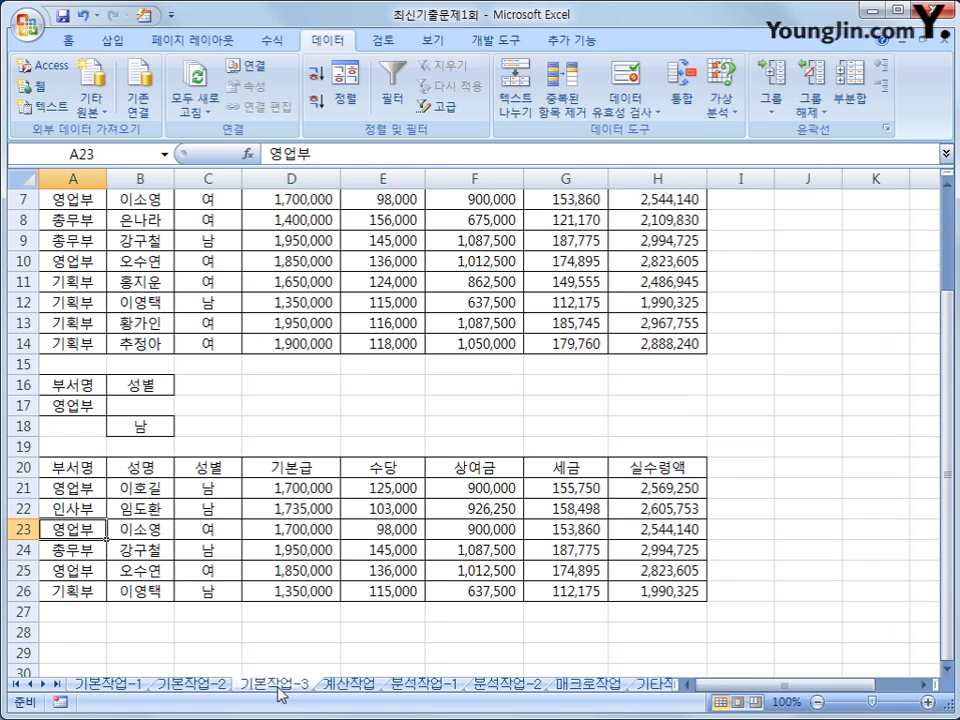
On the 계산작업 sheet, begin a LARGE formula in the 3위점수 cell D3 with the scores C3:C10 as its array
click(366, 688)
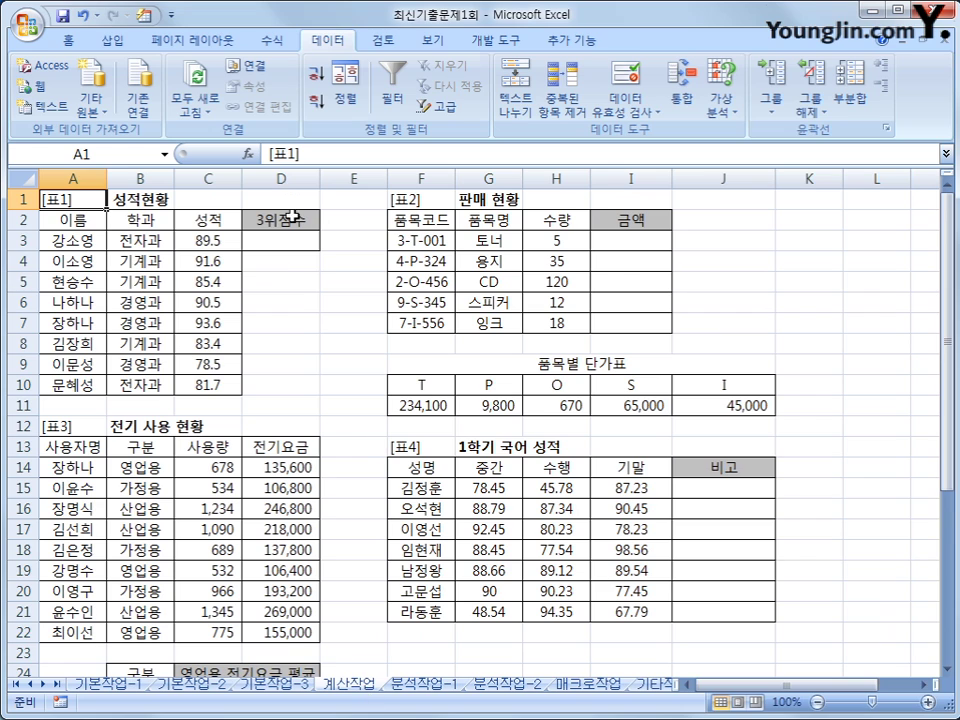
click(277, 243)
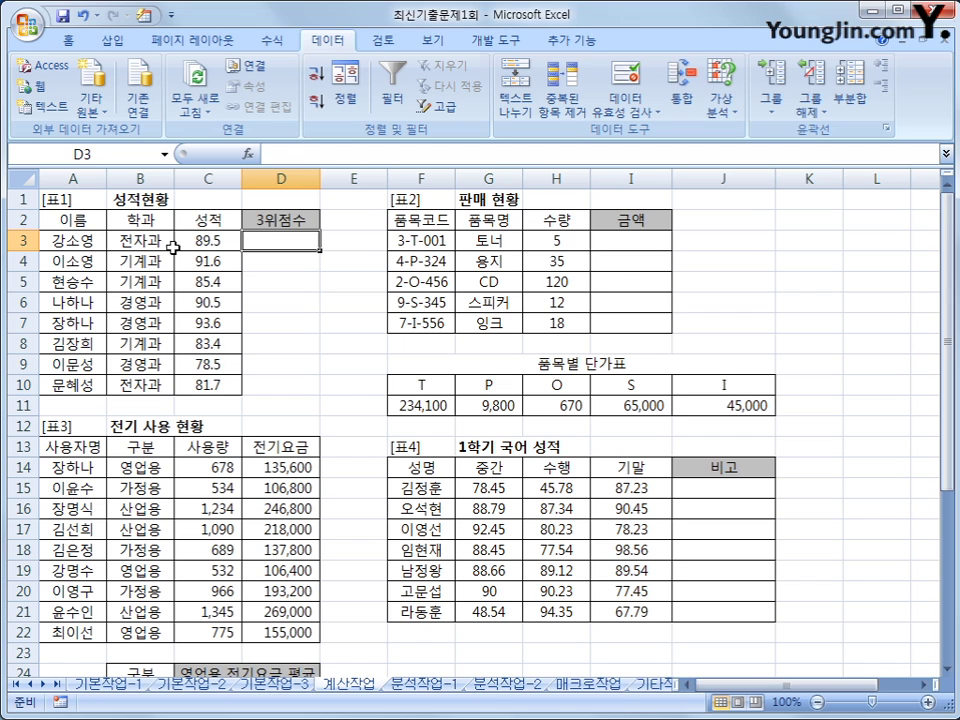
drag(195, 246, 190, 385)
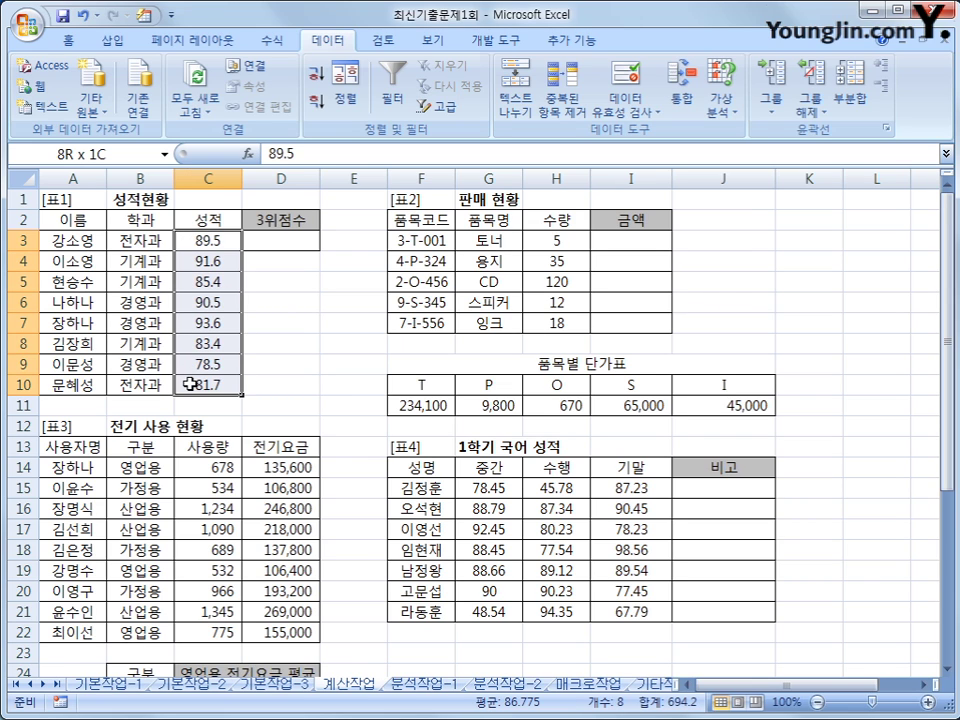
click(302, 243)
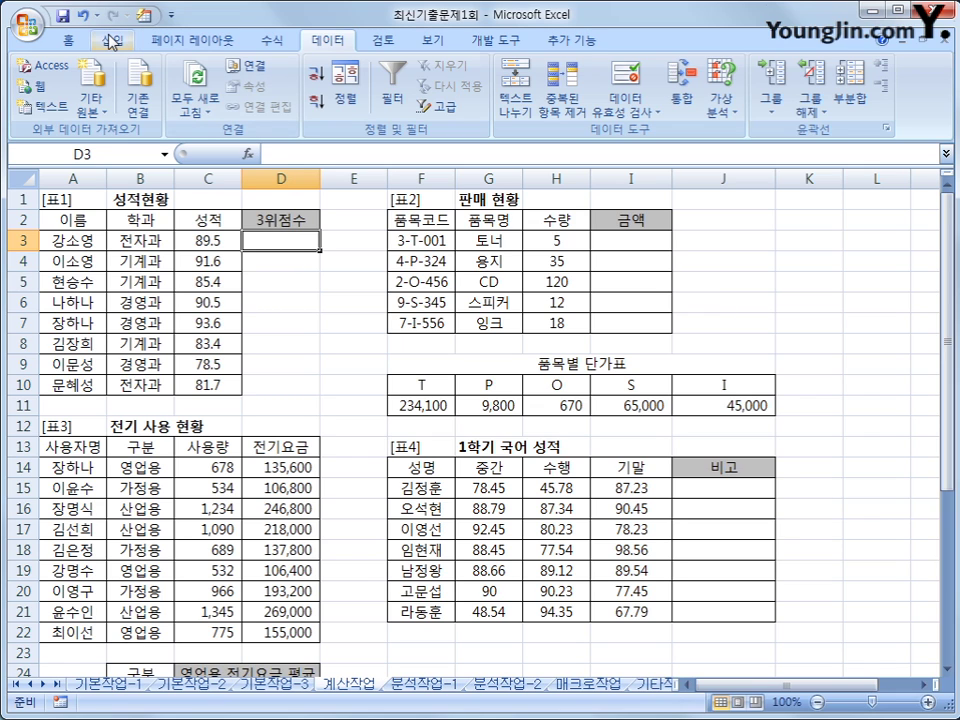
text(=)
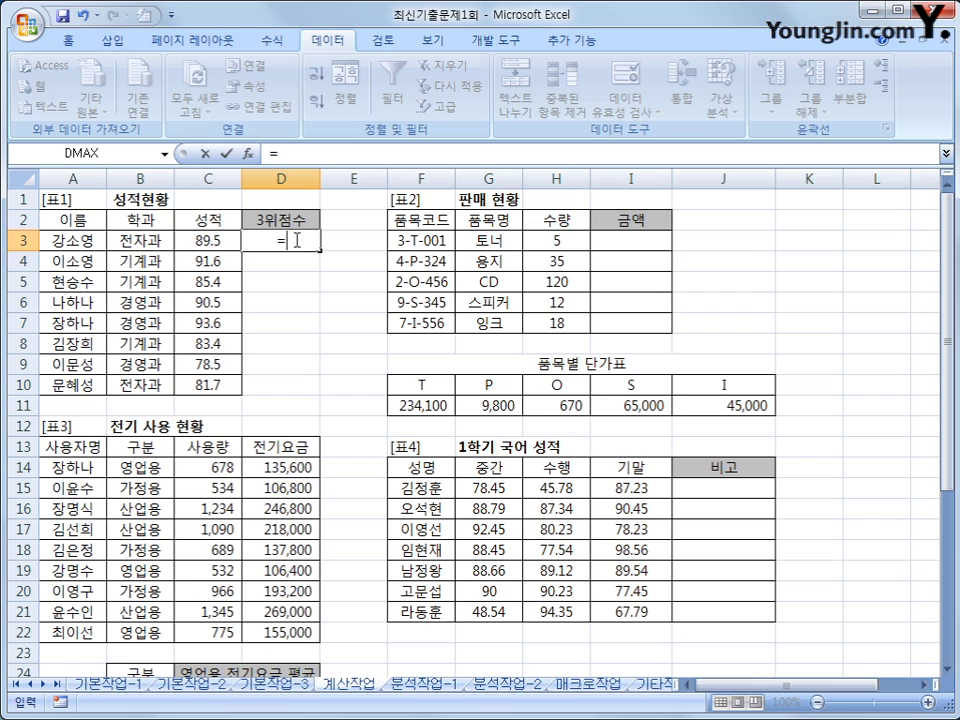
key(Hangul)
key(Hangul)
text(l)
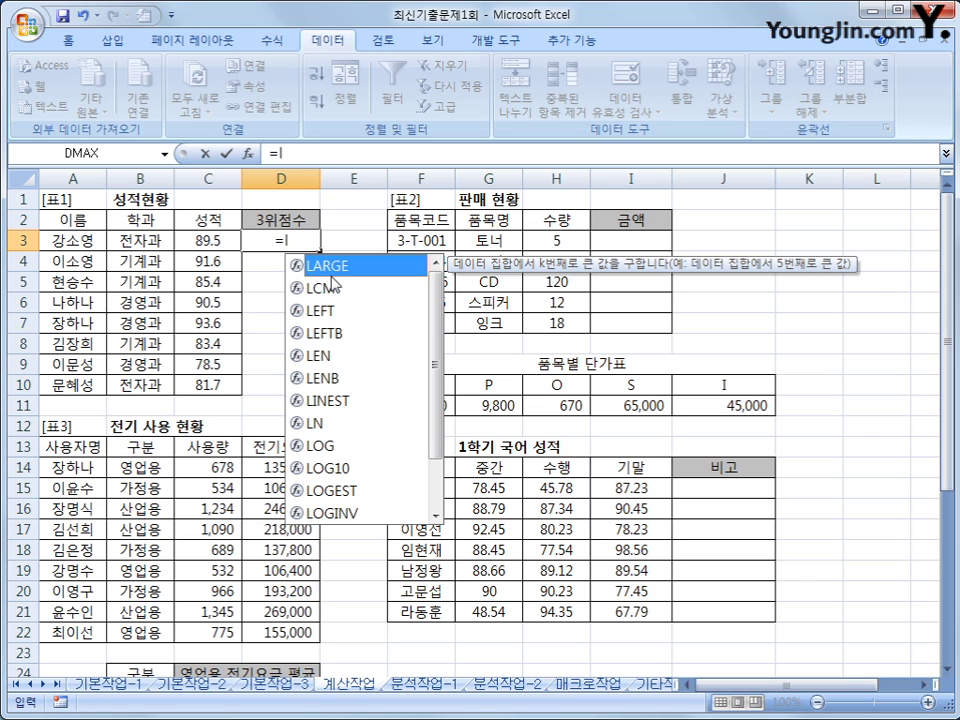
key(Tab)
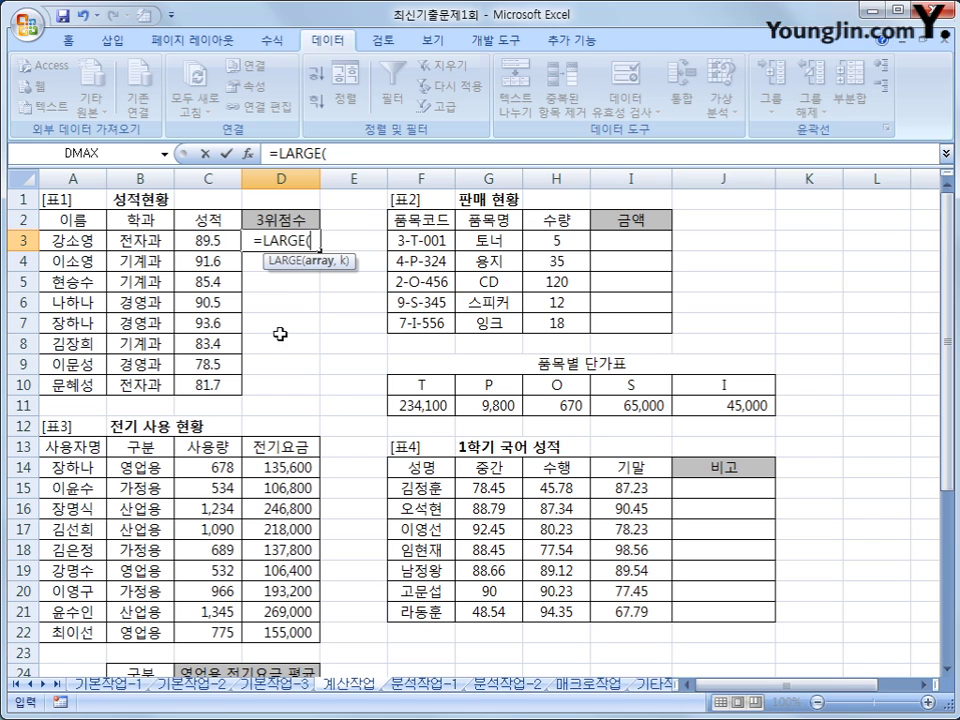
click(219, 240)
drag(219, 240, 221, 378)
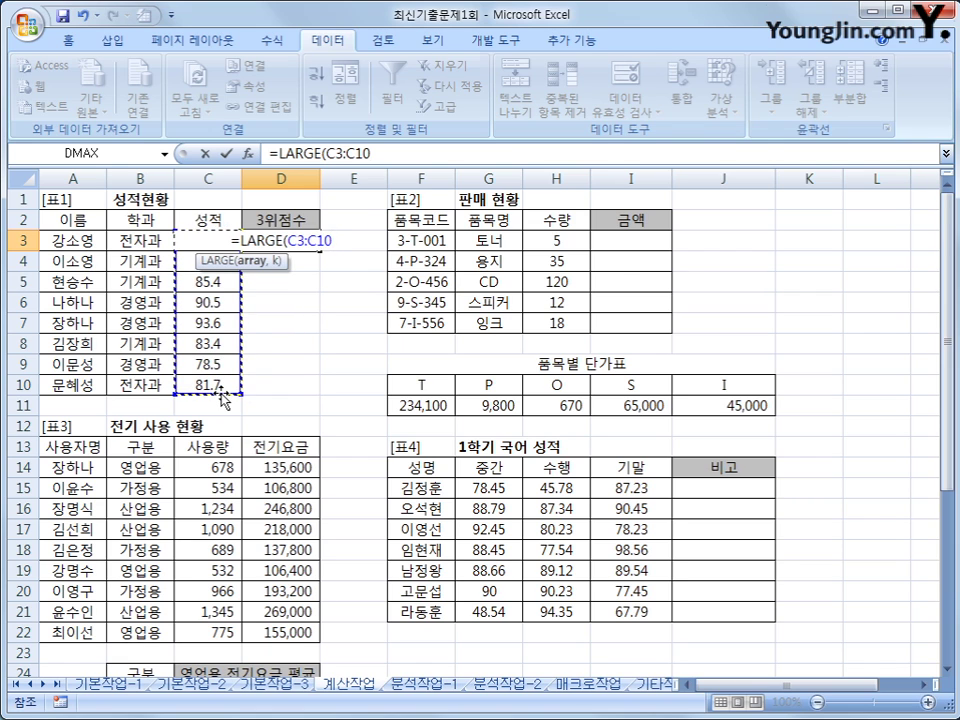
Complete the D3 formula with rank 3 and the appended text "점", giving =LARGE(C3:C10,3)&"점"
text(,)
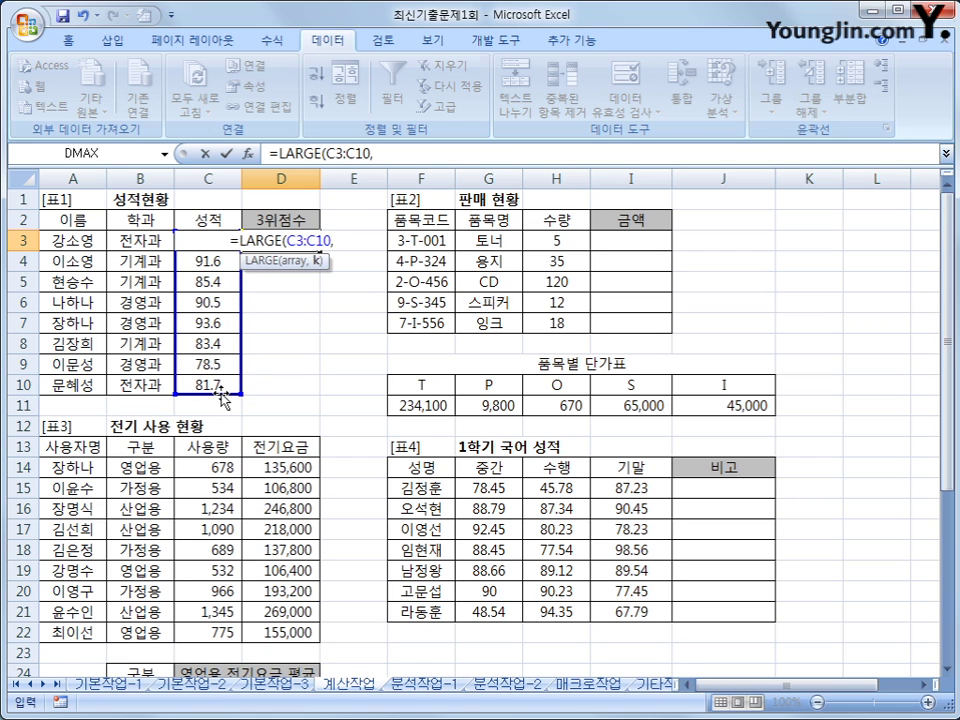
text(3)
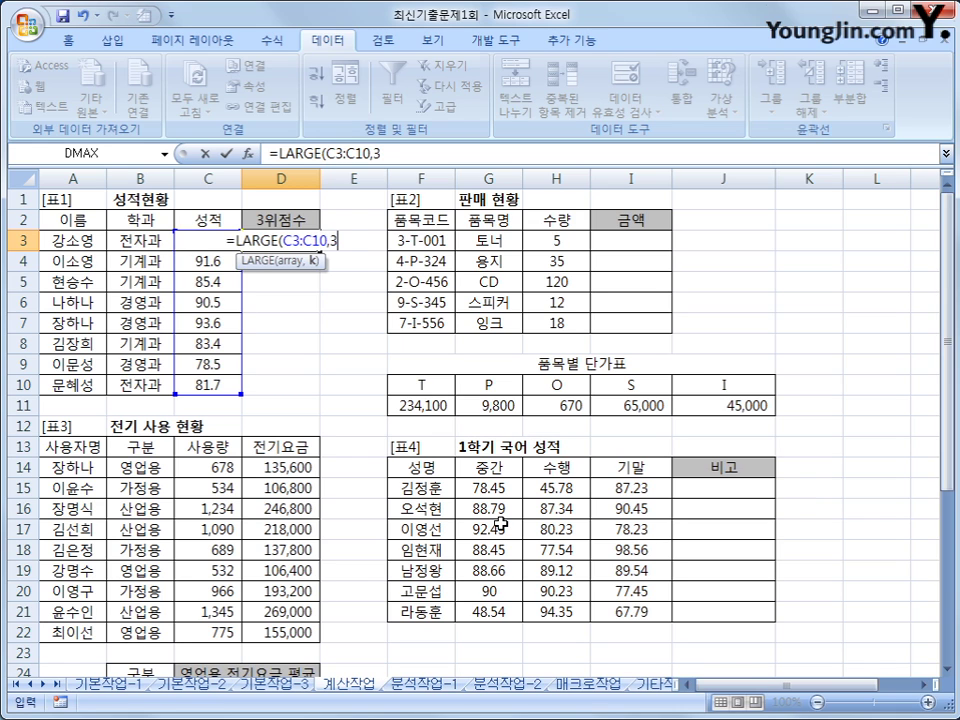
text())
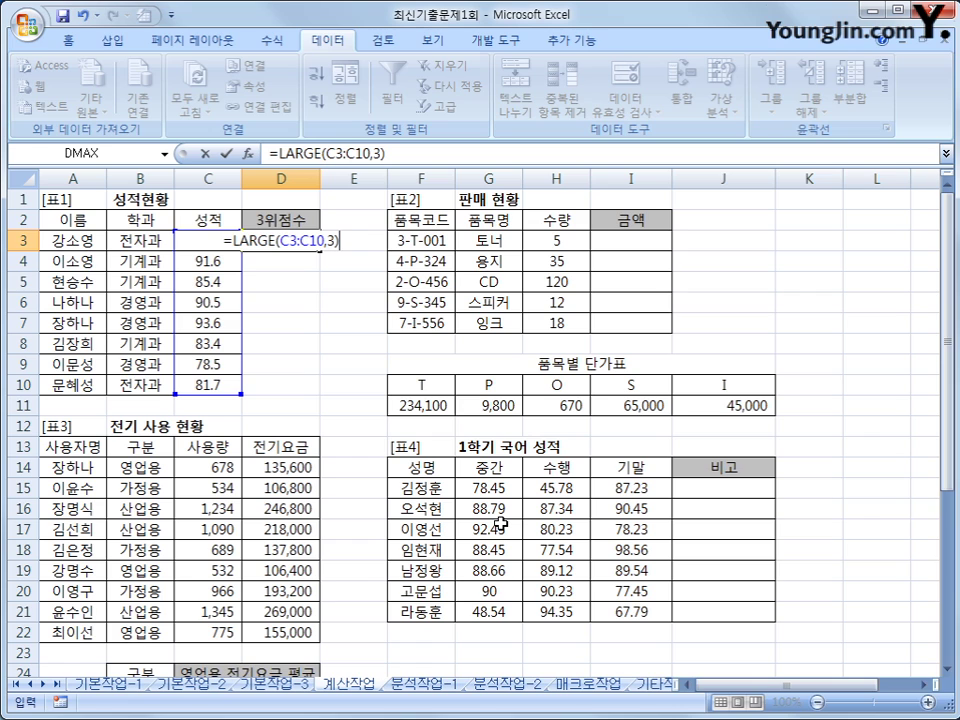
text(&)
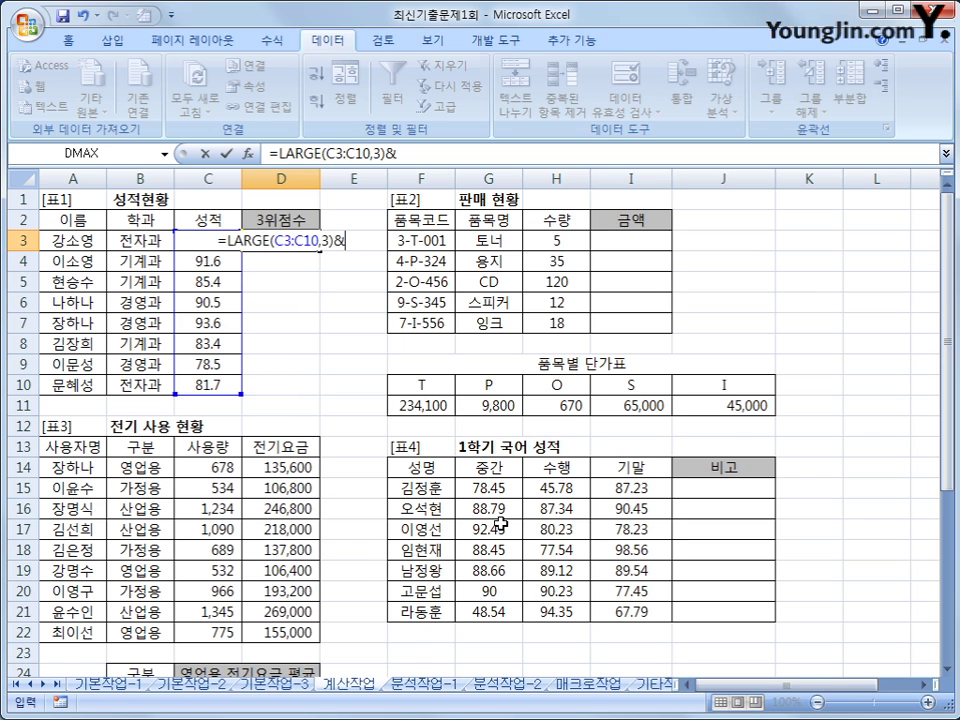
text(")
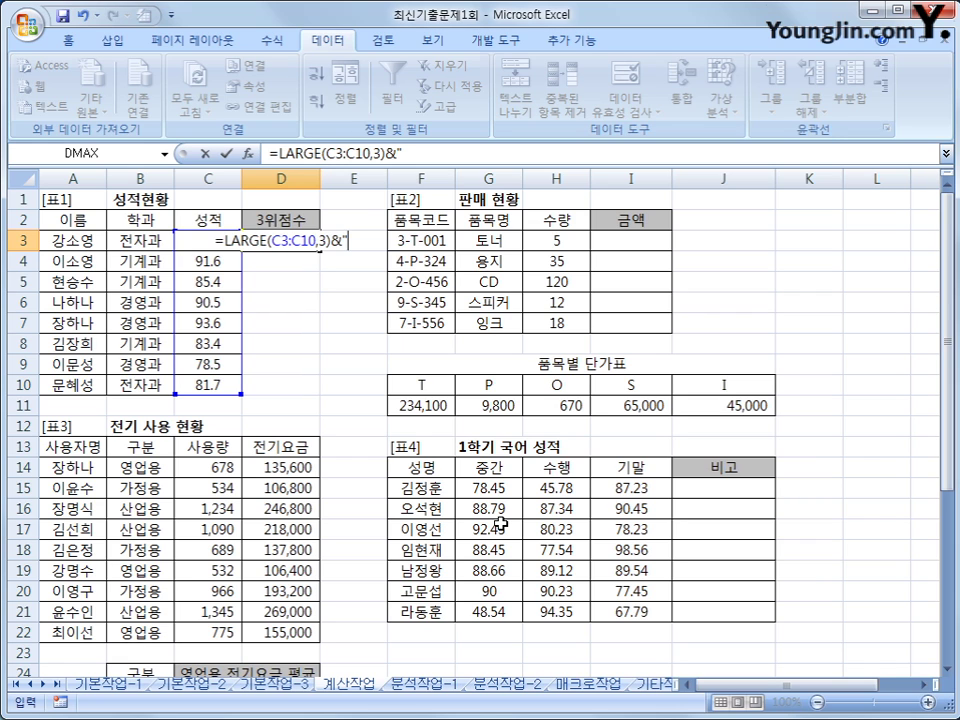
text(점")
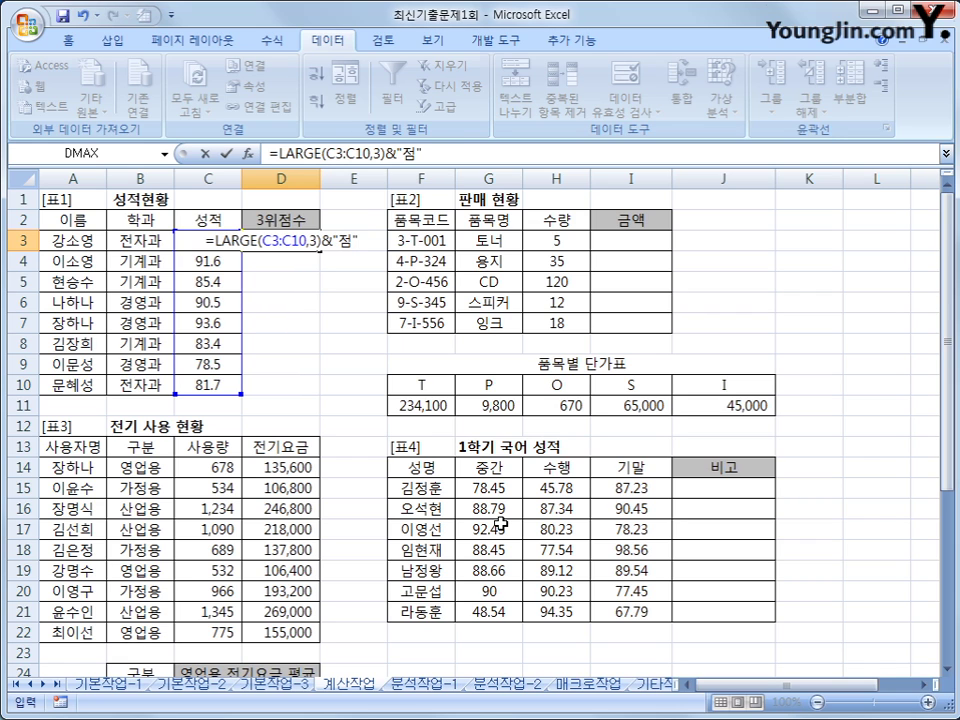
key(Return)
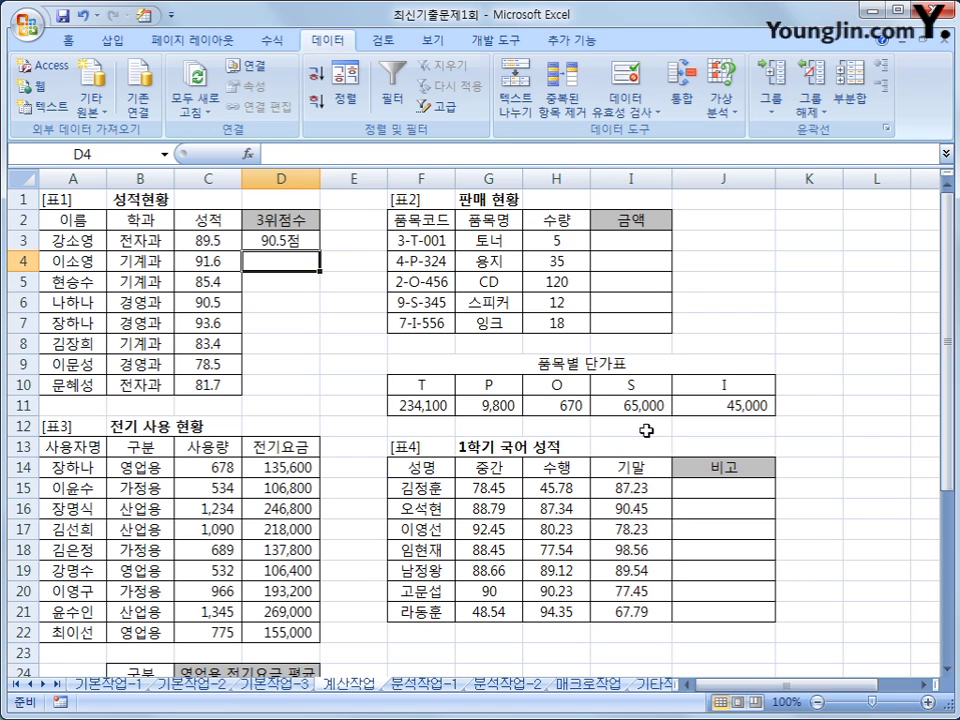
Begin an HLOOKUP formula in the first 금액 cell I3 of 표2
click(663, 238)
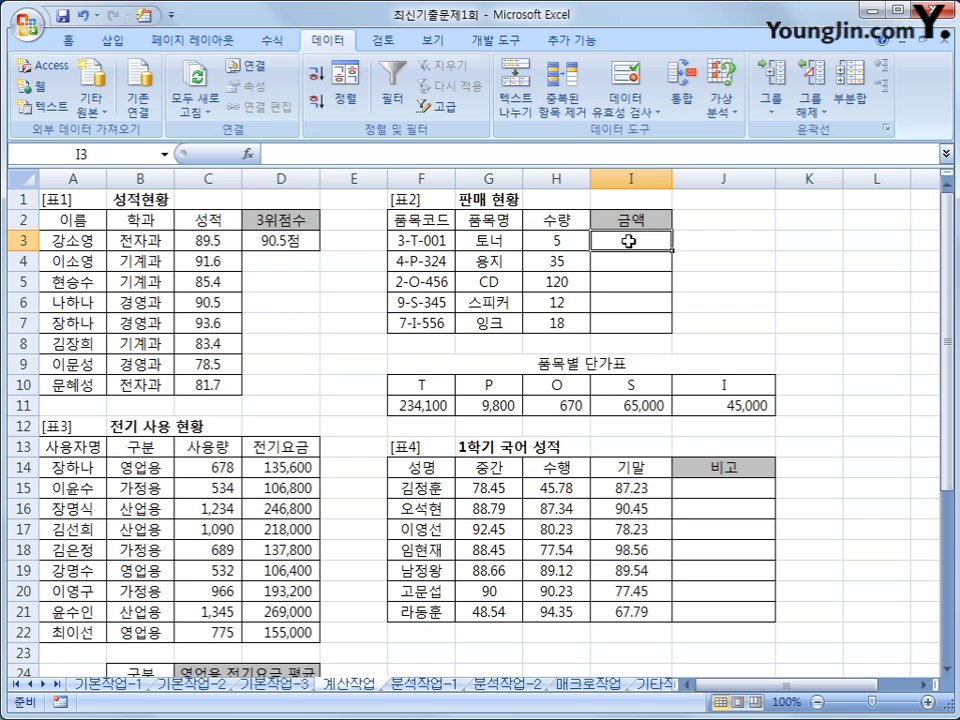
text(=)
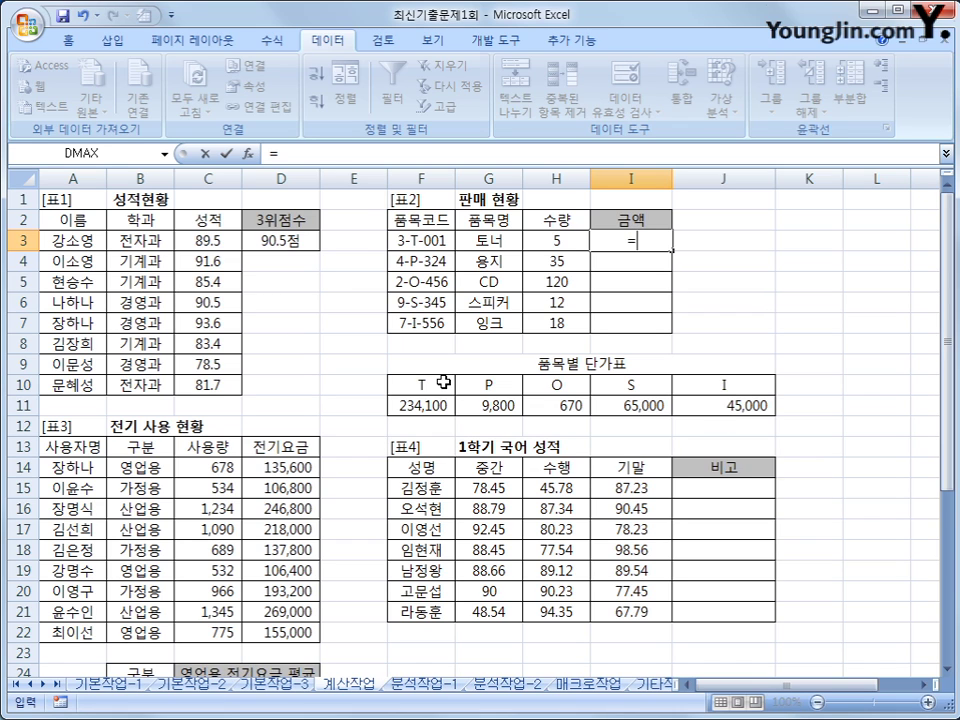
text(ㅗ)
key(BackSpace)
text(h)
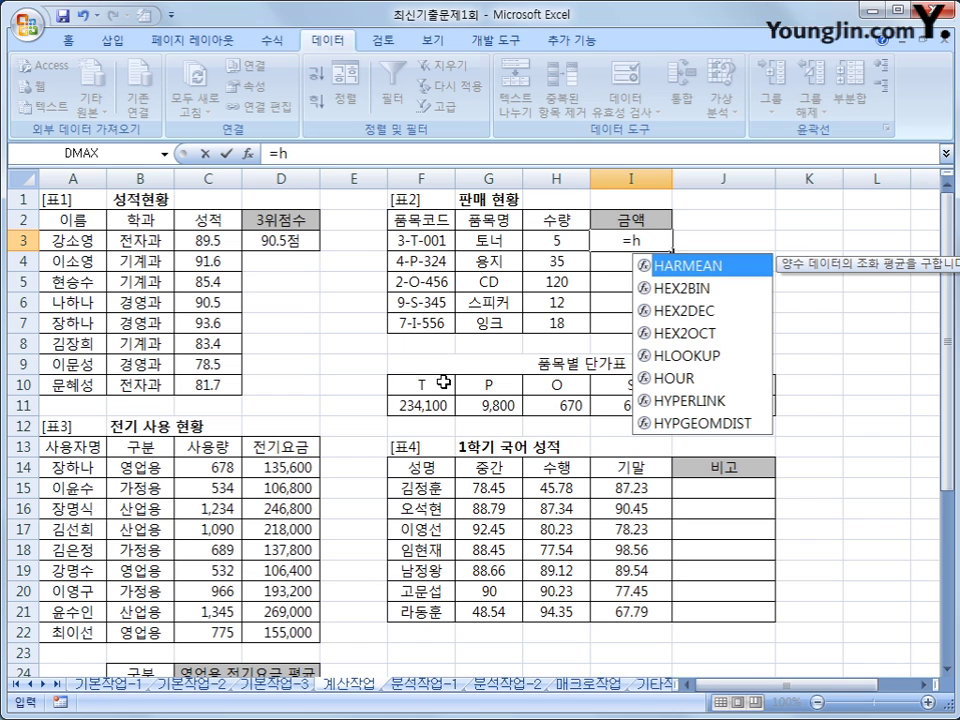
click(694, 360)
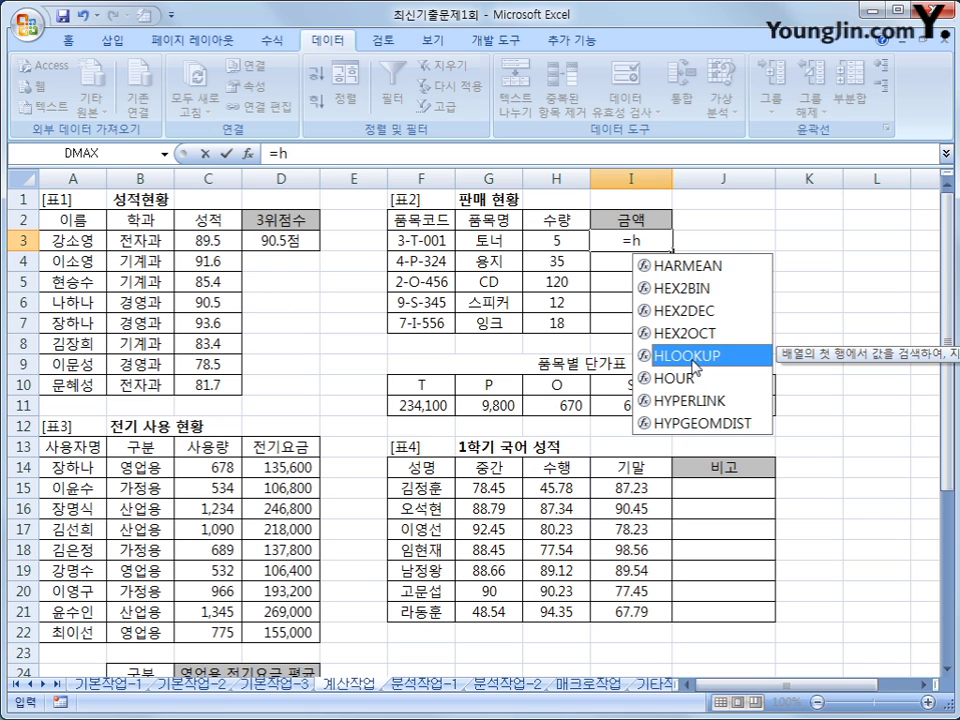
double_click(693, 356)
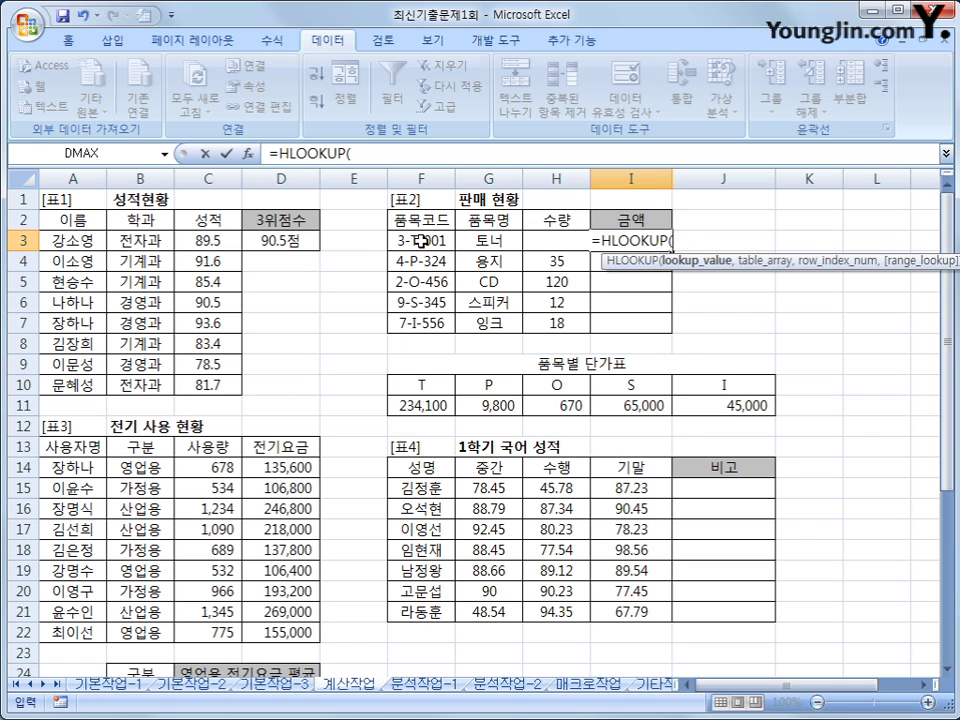
Set the HLOOKUP lookup value to MID(F3,3,1), extracting the third character of the 품목코드
text(mid)
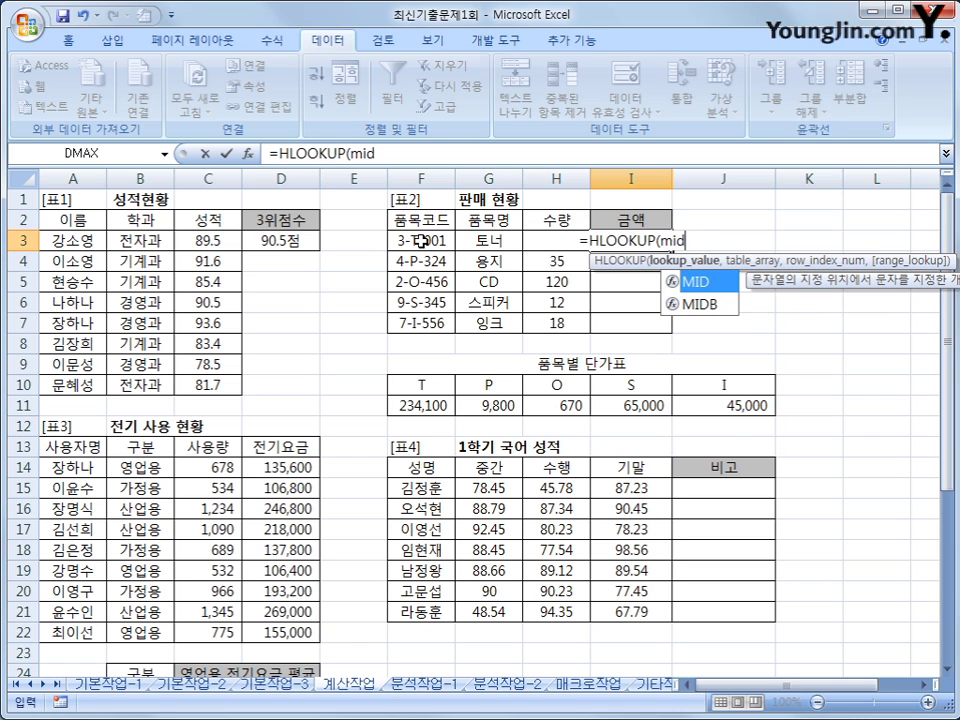
text(()
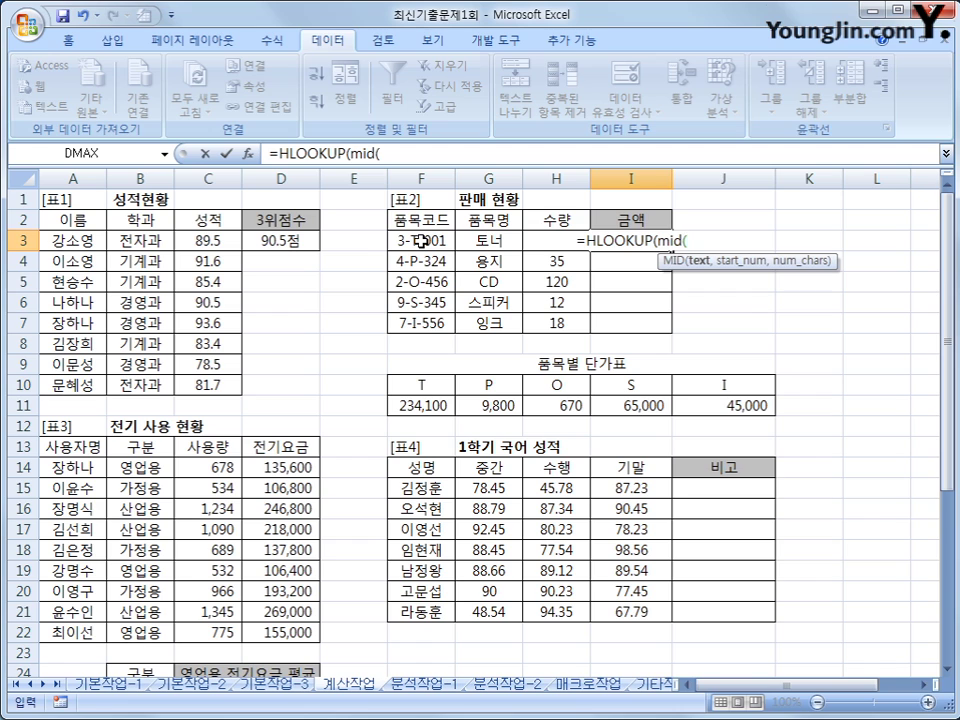
click(421, 241)
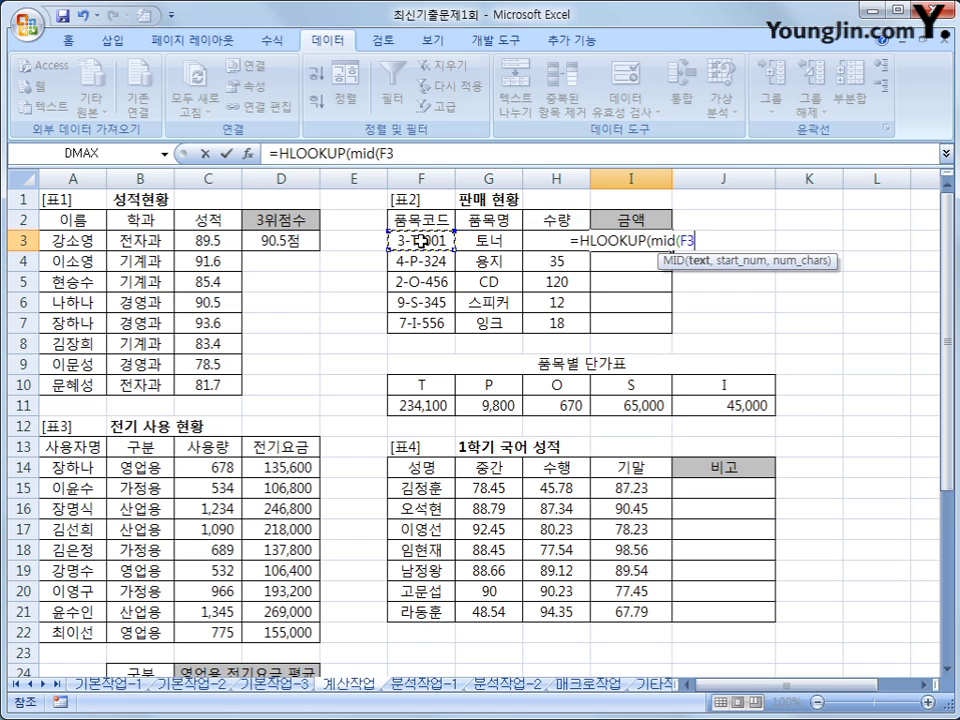
text(,)
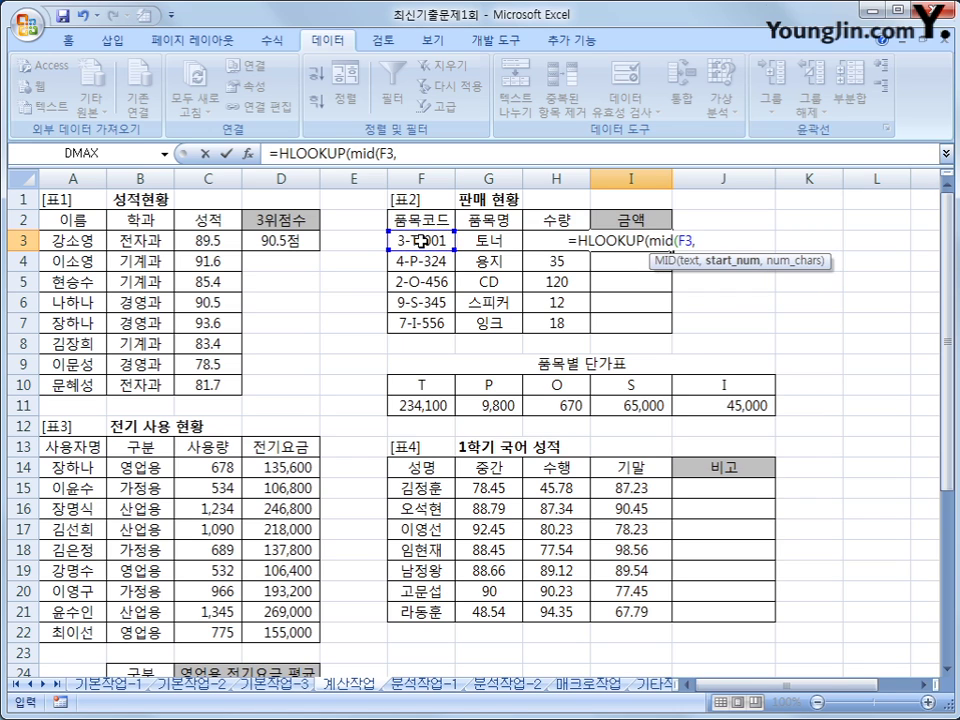
text(3)
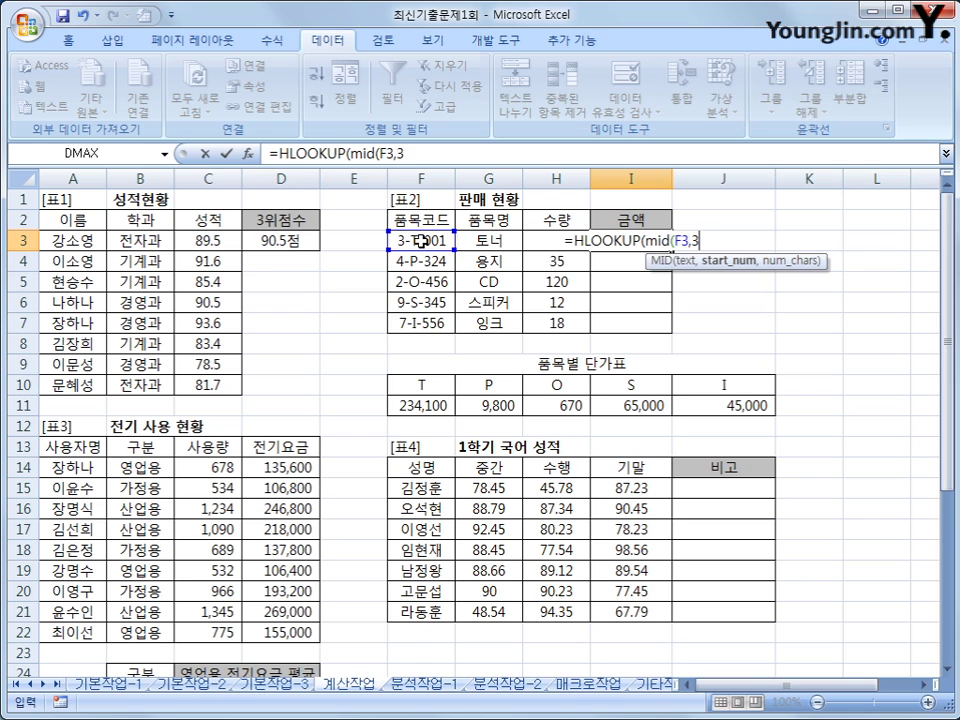
text(,)
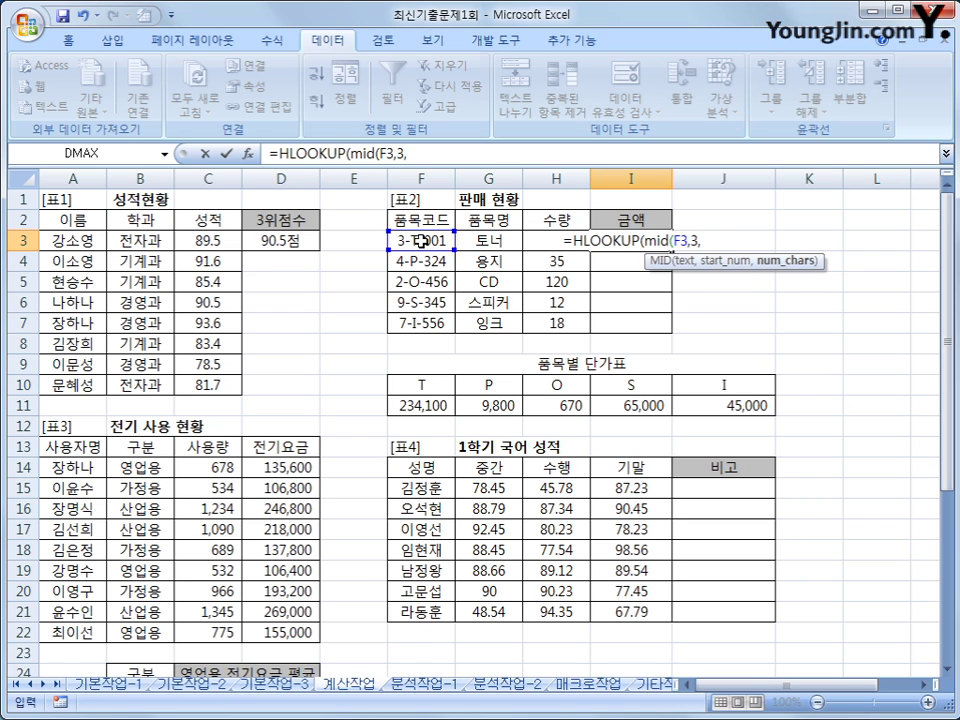
text(1)
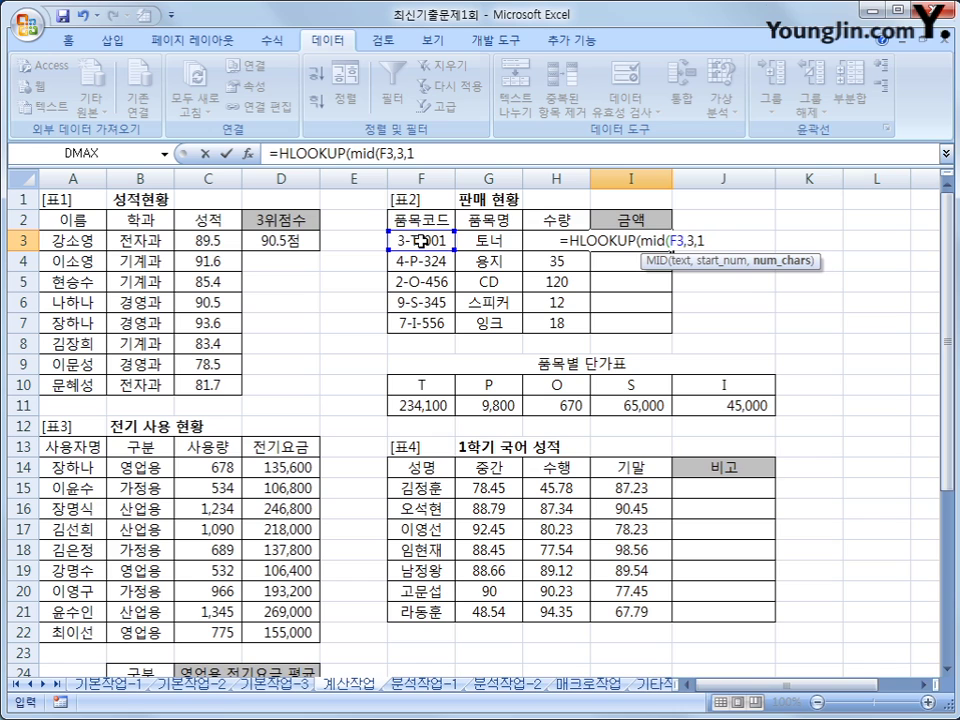
text())
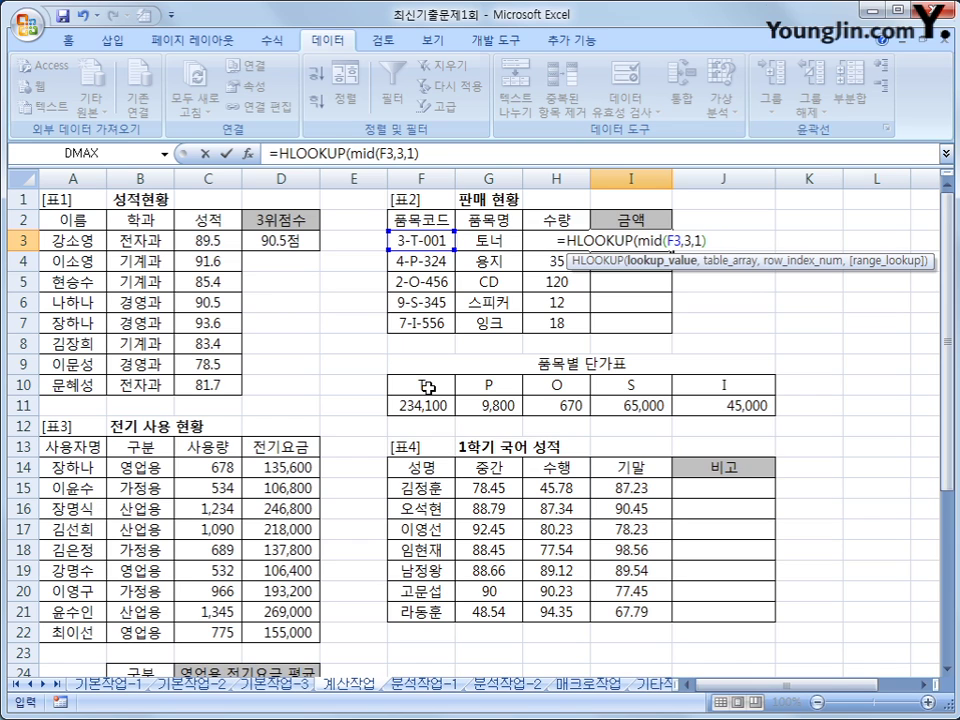
Set the HLOOKUP table array to the 품목별 단가표 range as the absolute reference $F$10:$J$11
text(,)
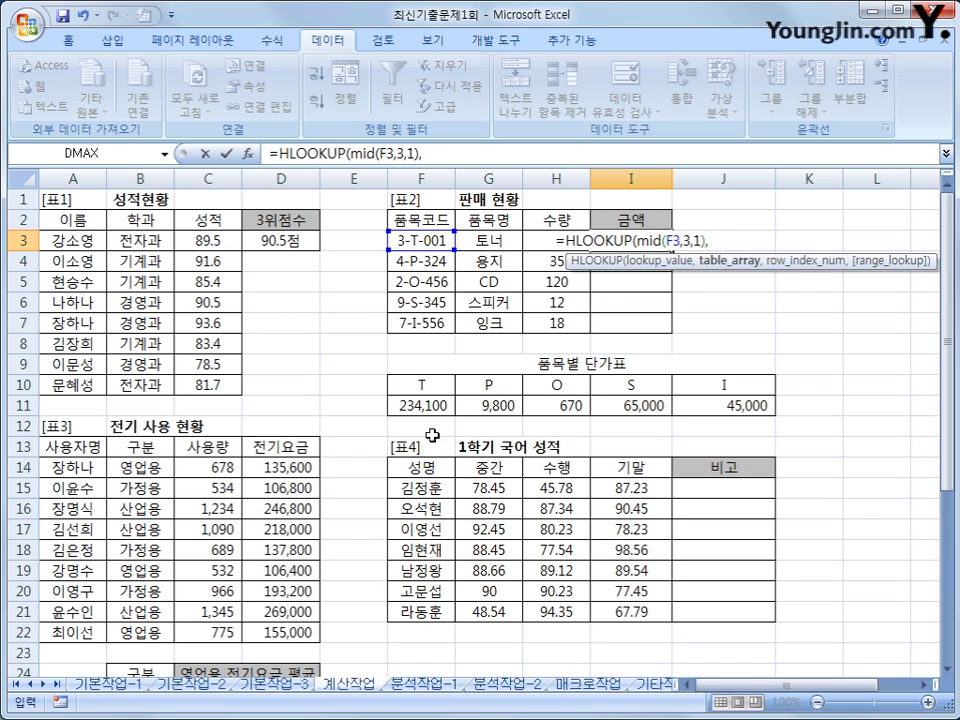
drag(439, 386, 734, 410)
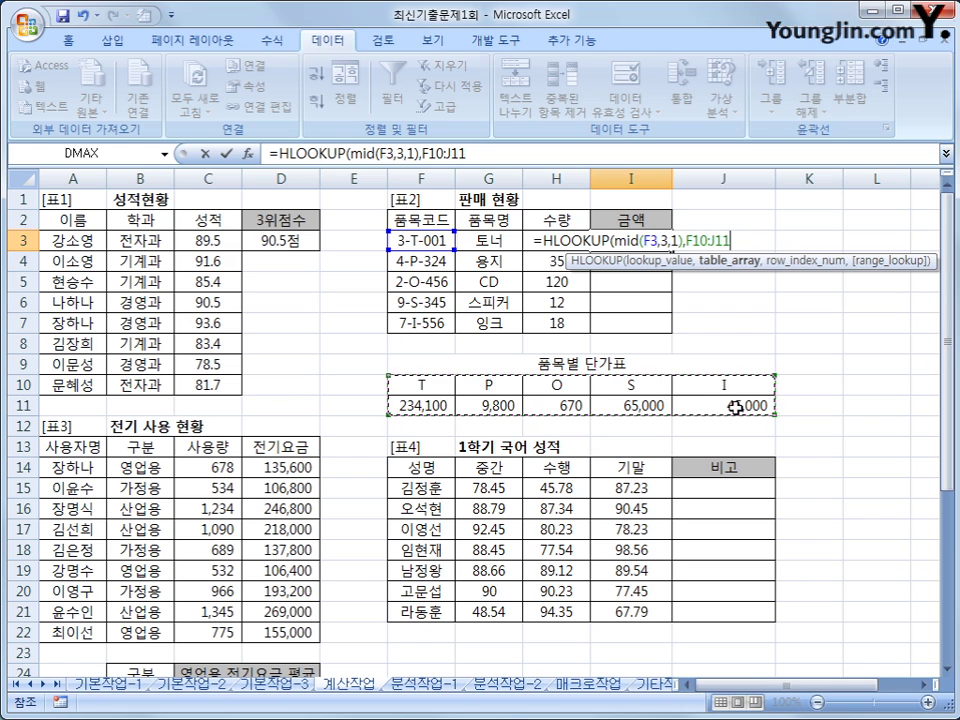
key(F4)
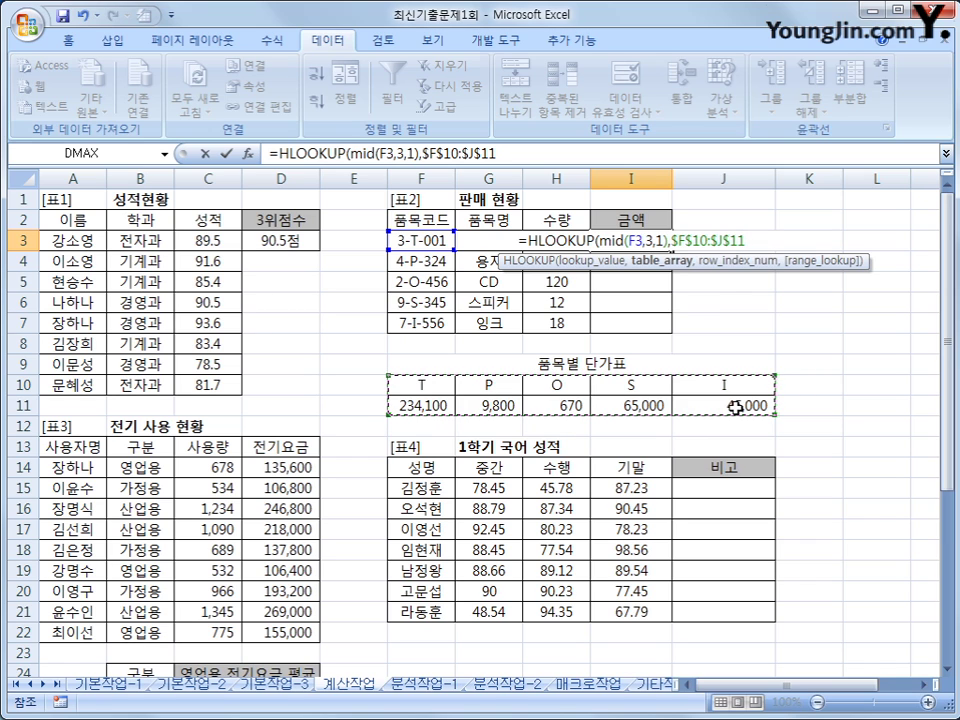
Finish the I3 HLOOKUP with row index 2 and range lookup 0, and fill the formula down to I7
text(,)
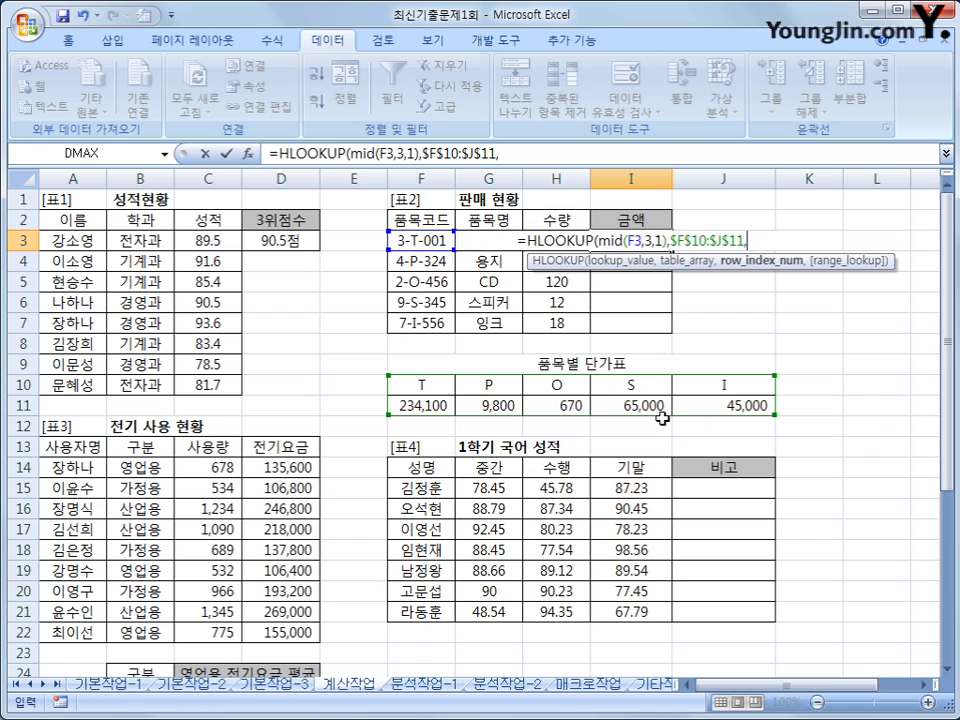
text(2)
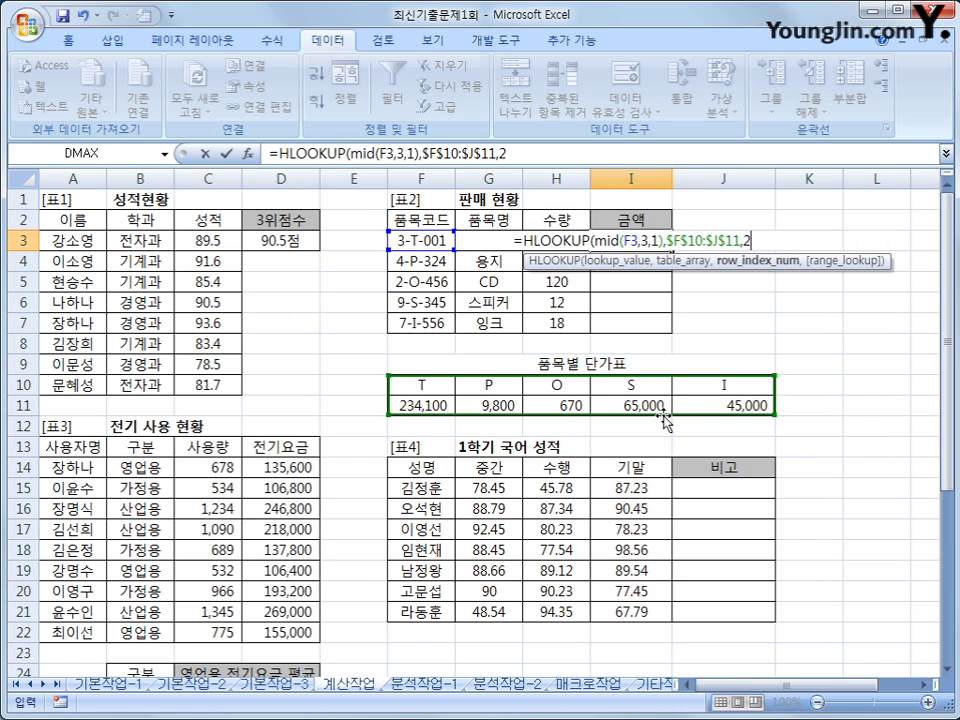
text(,)
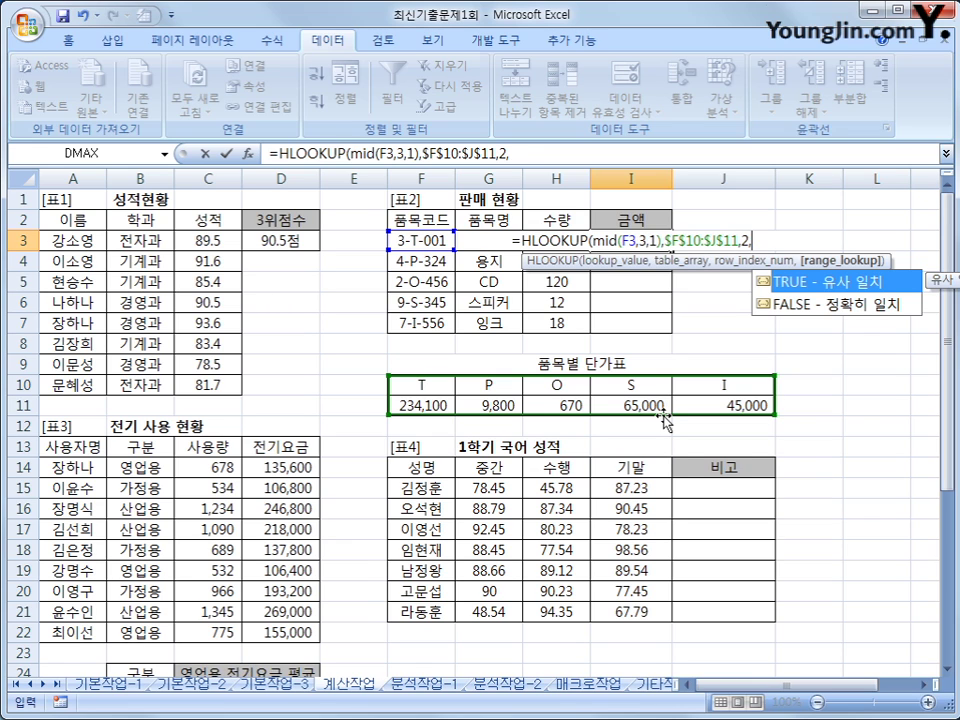
text(0)
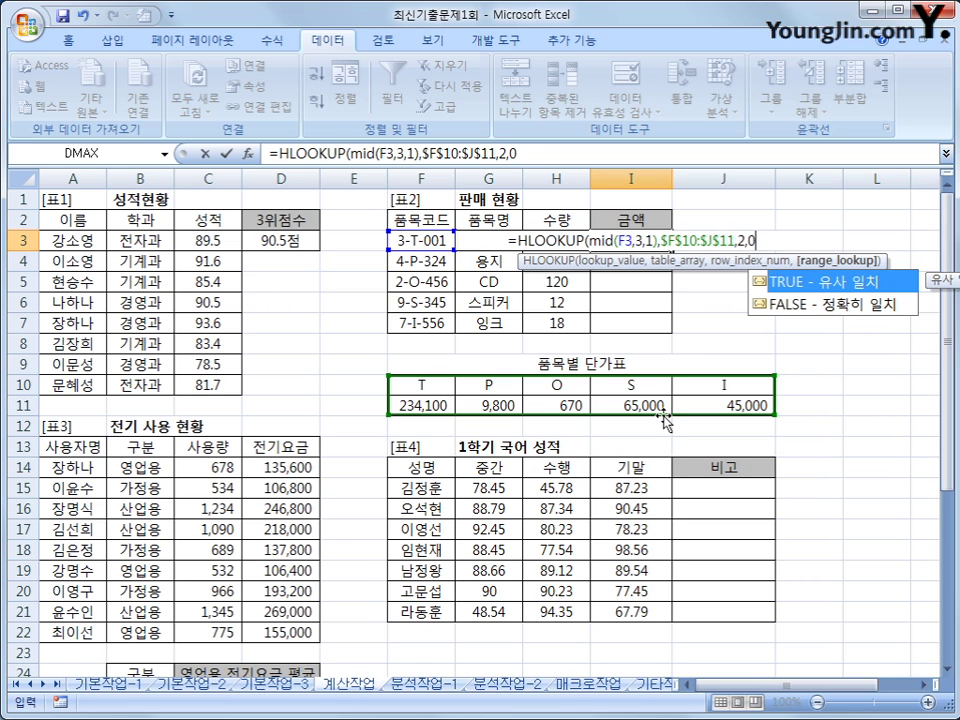
text())
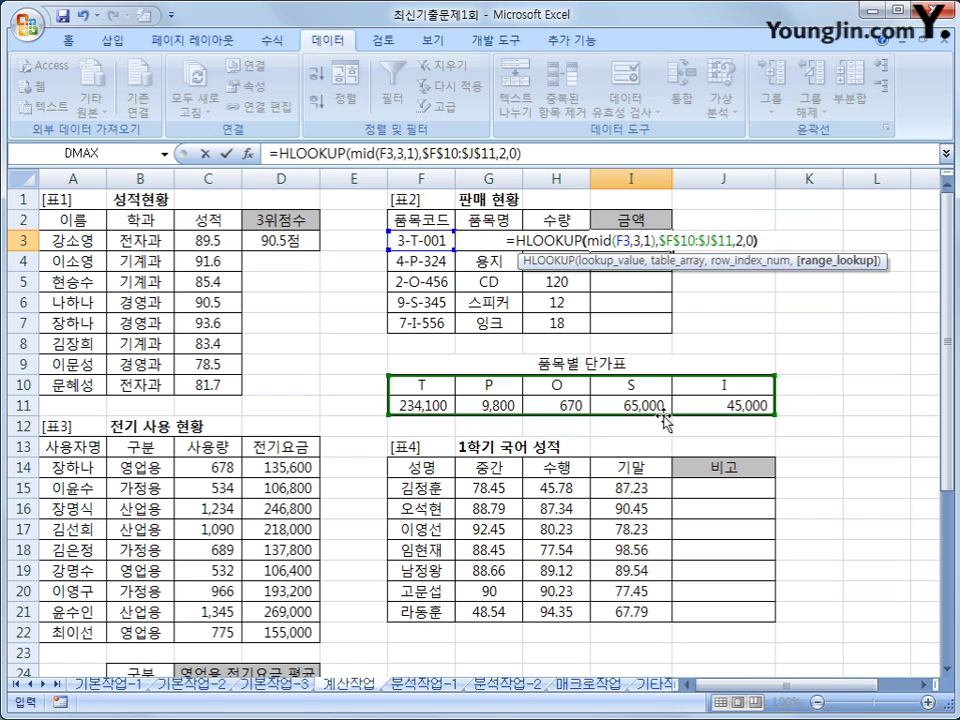
key(Return)
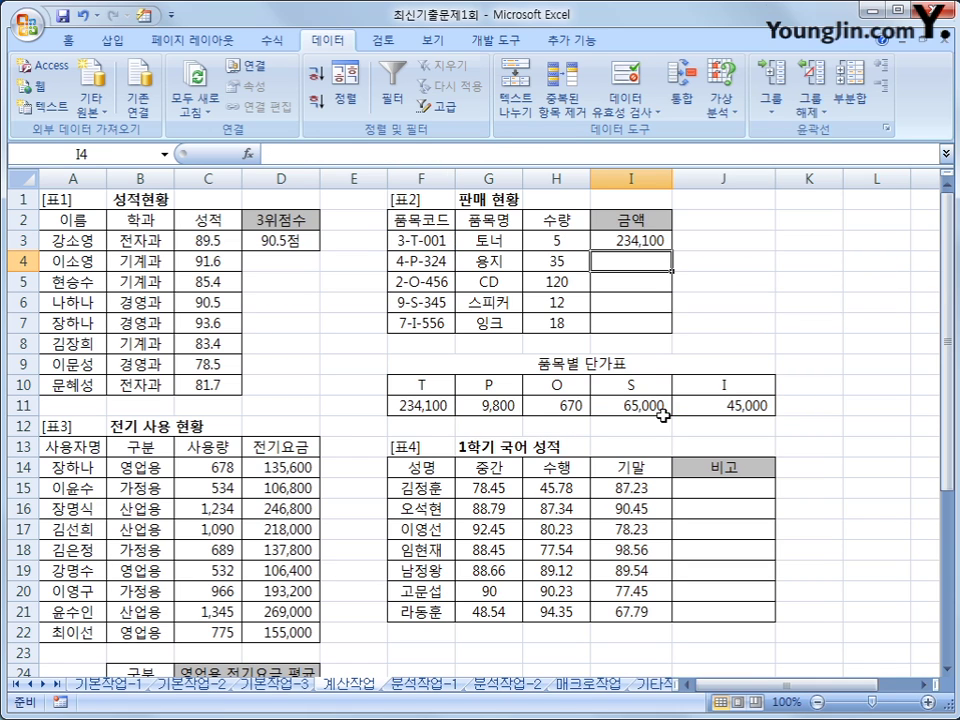
click(648, 240)
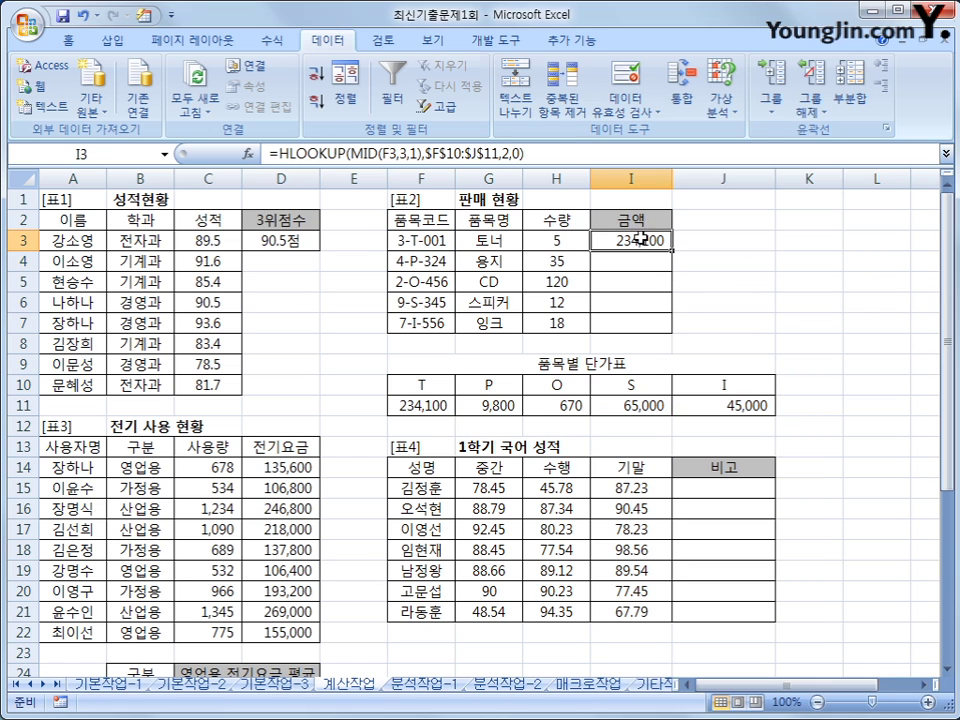
drag(671, 250, 671, 333)
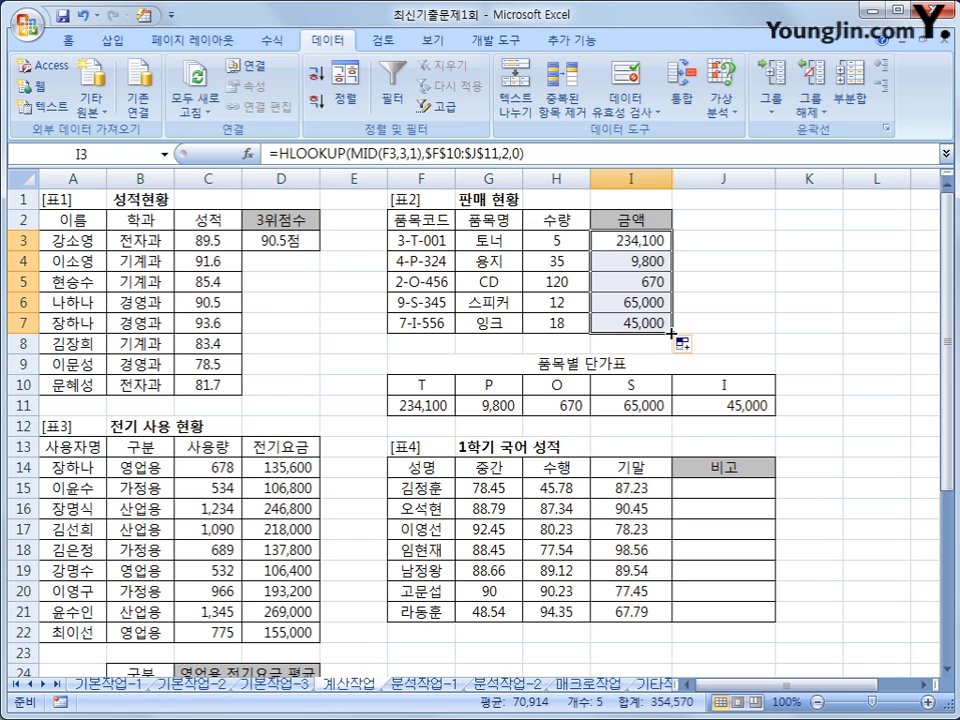
Extend the I3 formula to multiply the HLOOKUP result by the 수량 in H3
click(641, 240)
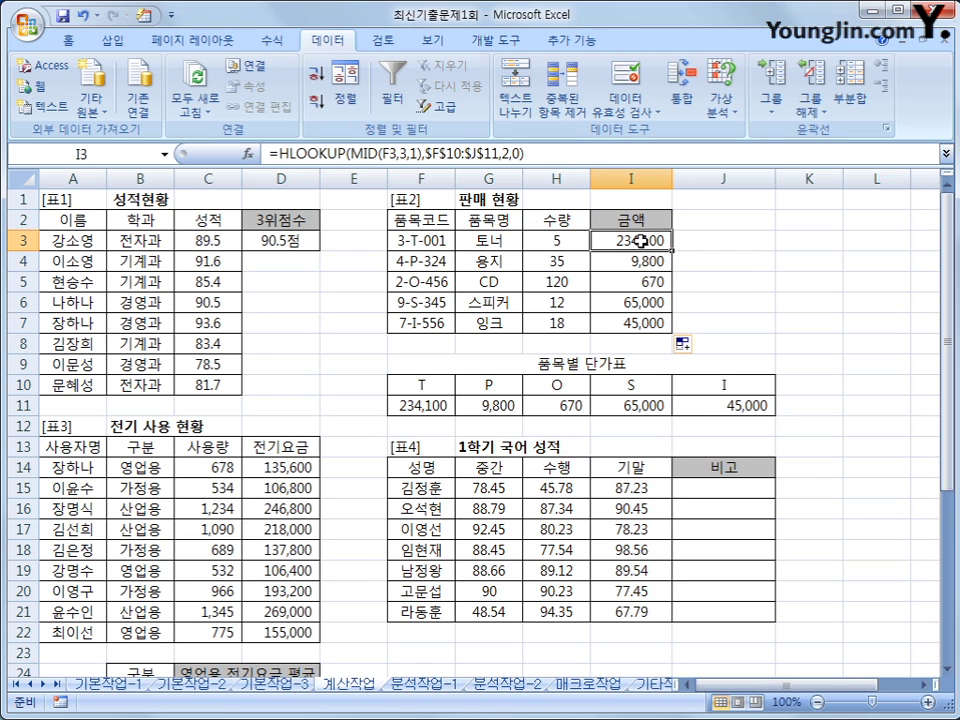
click(541, 153)
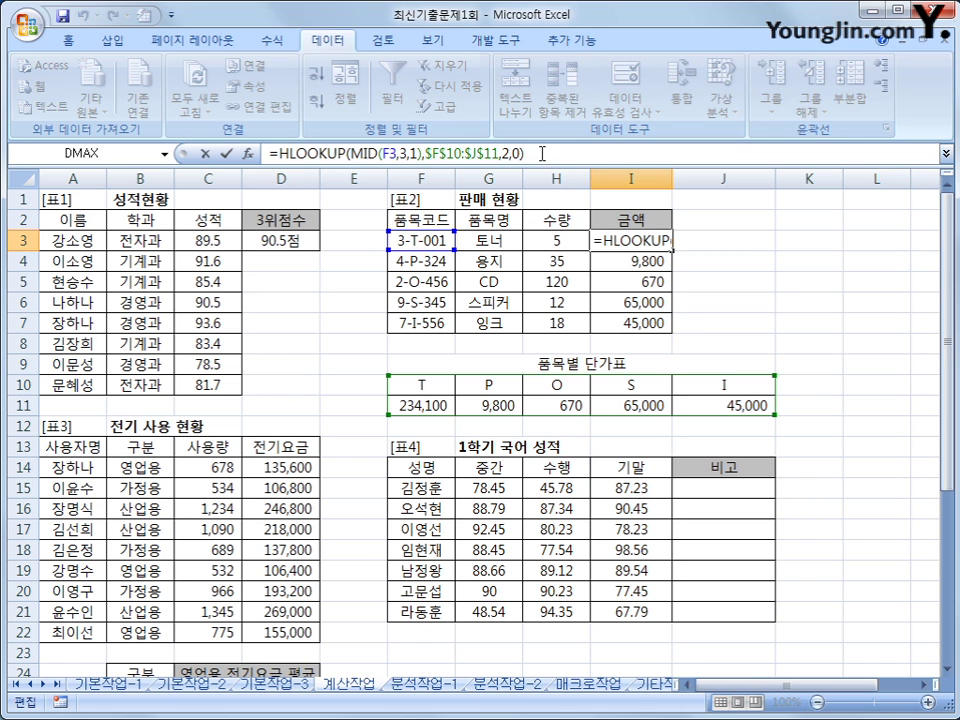
text(*)
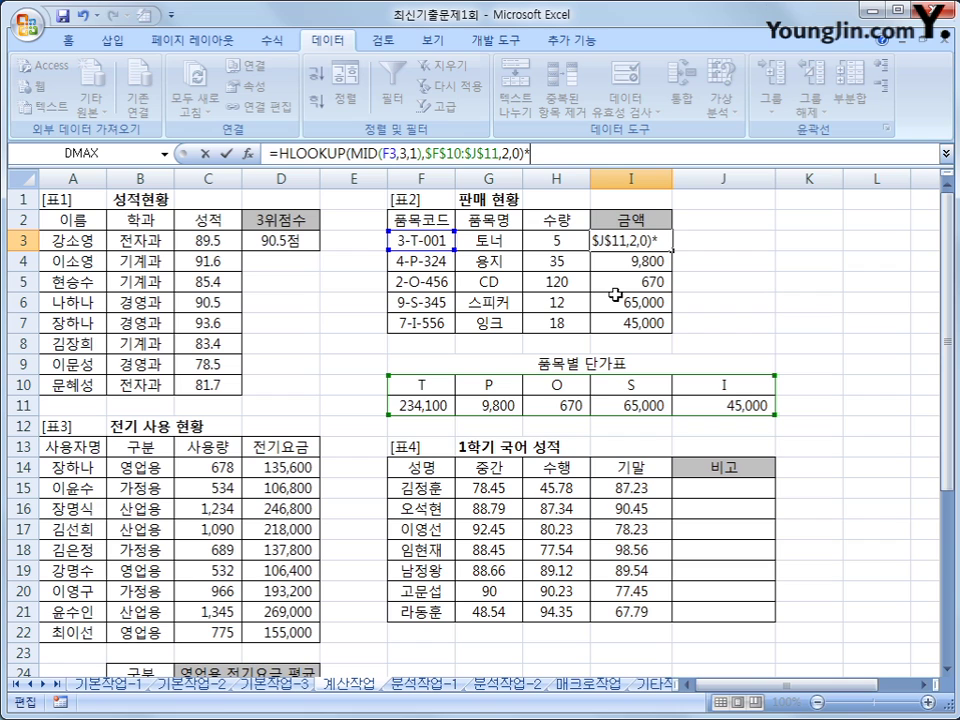
click(561, 241)
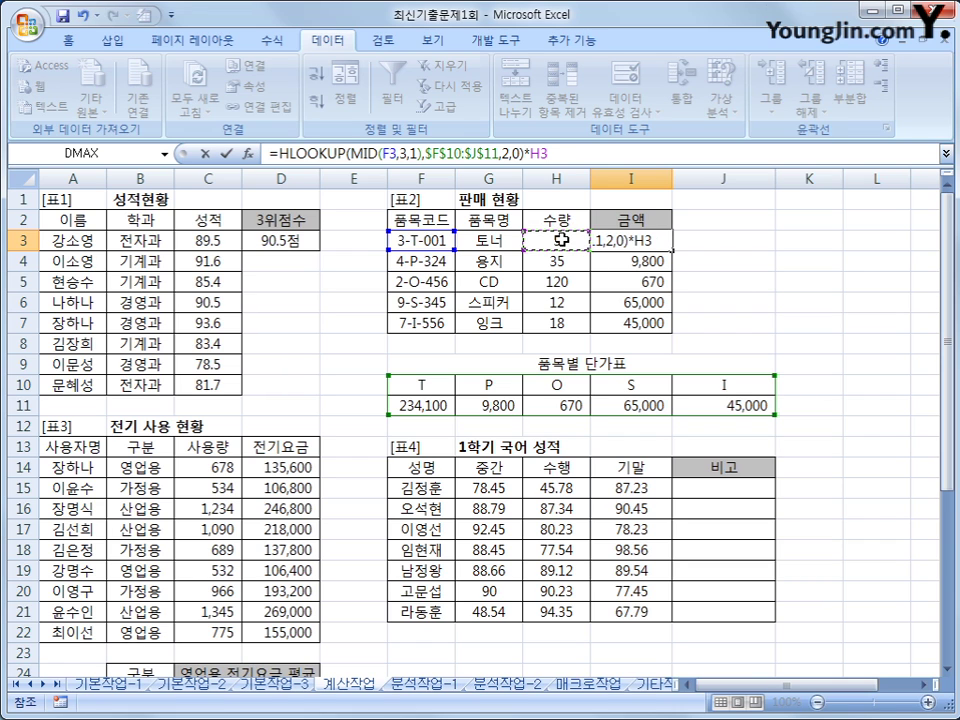
key(Return)
Fill the quantity-multiplied 금액 formula from I3 down through I7
click(645, 240)
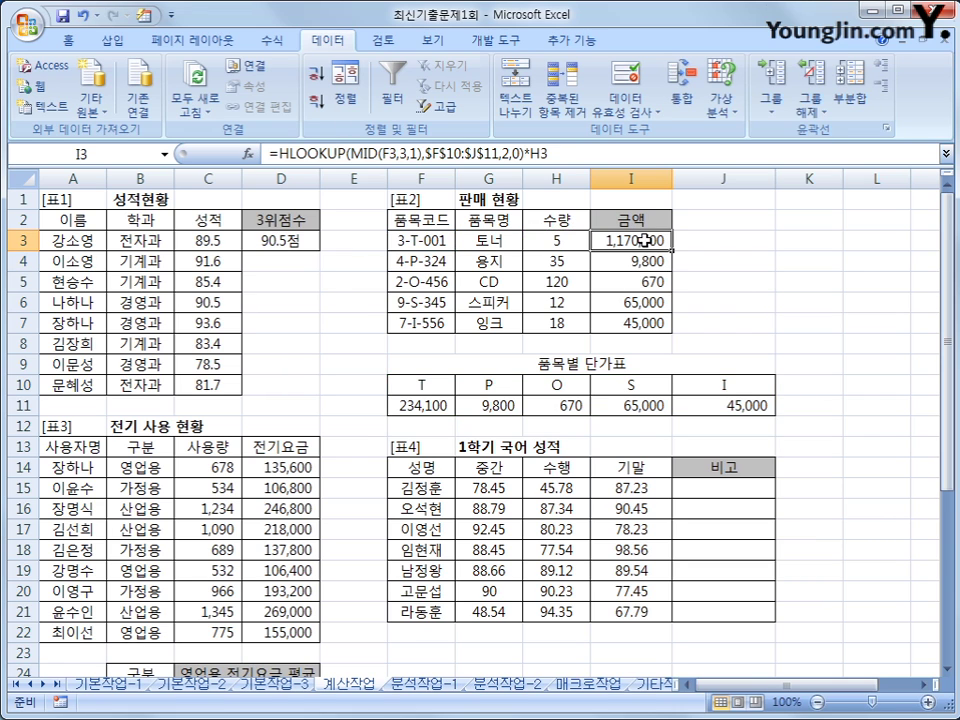
drag(671, 250, 672, 326)
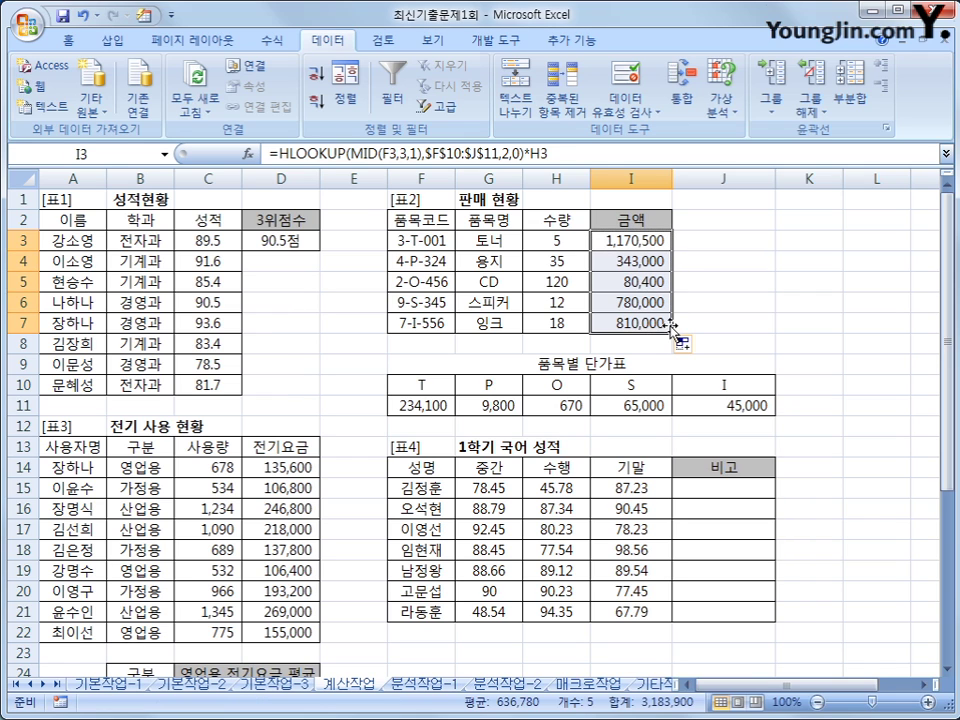
click(652, 322)
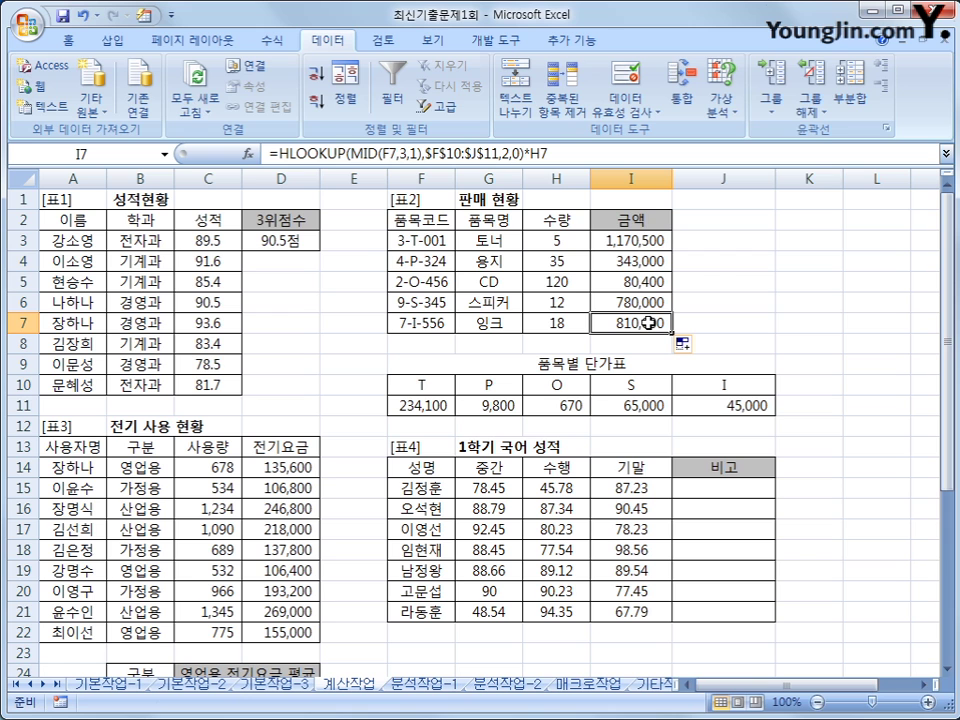
Begin a DAVERAGE formula in the 영업용 전기요금 평균 cell C25 below 표3
scroll(306, 386, down, 3)
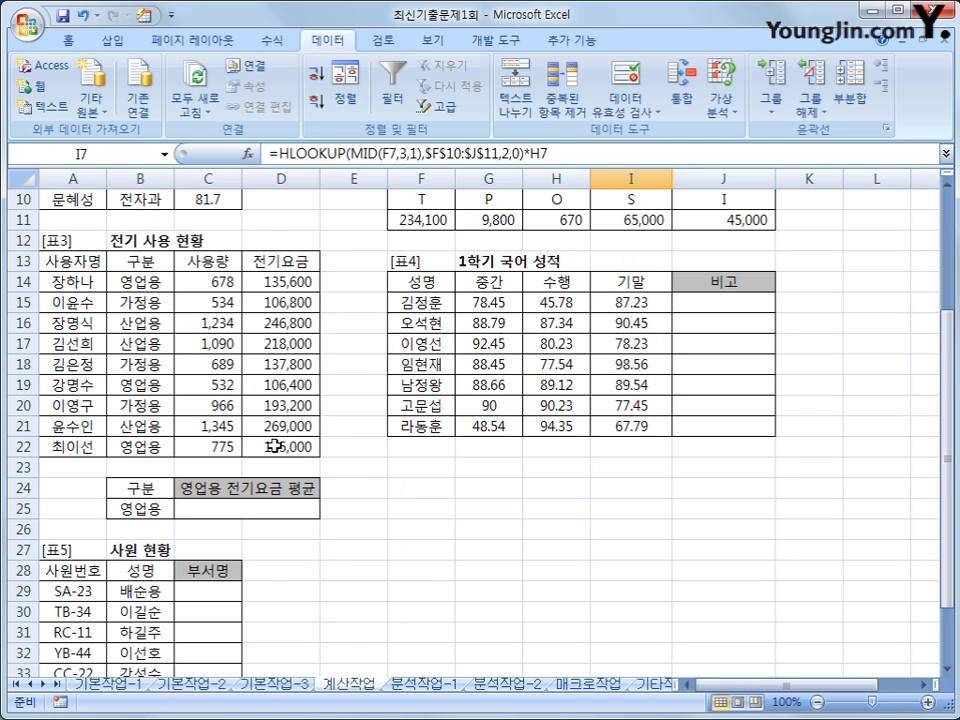
click(301, 505)
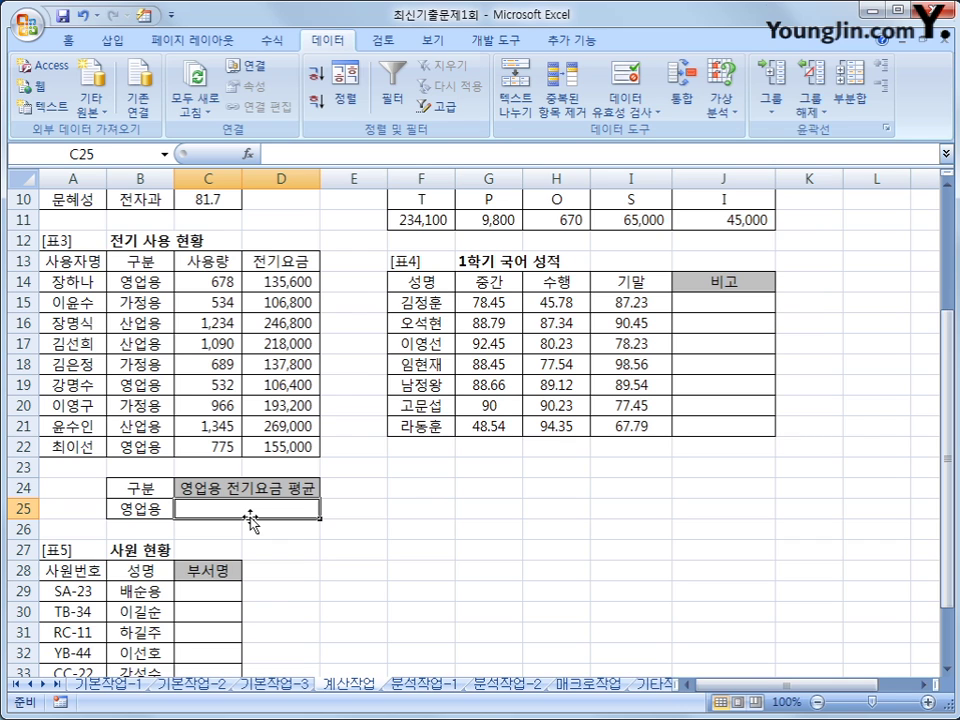
text(=d)
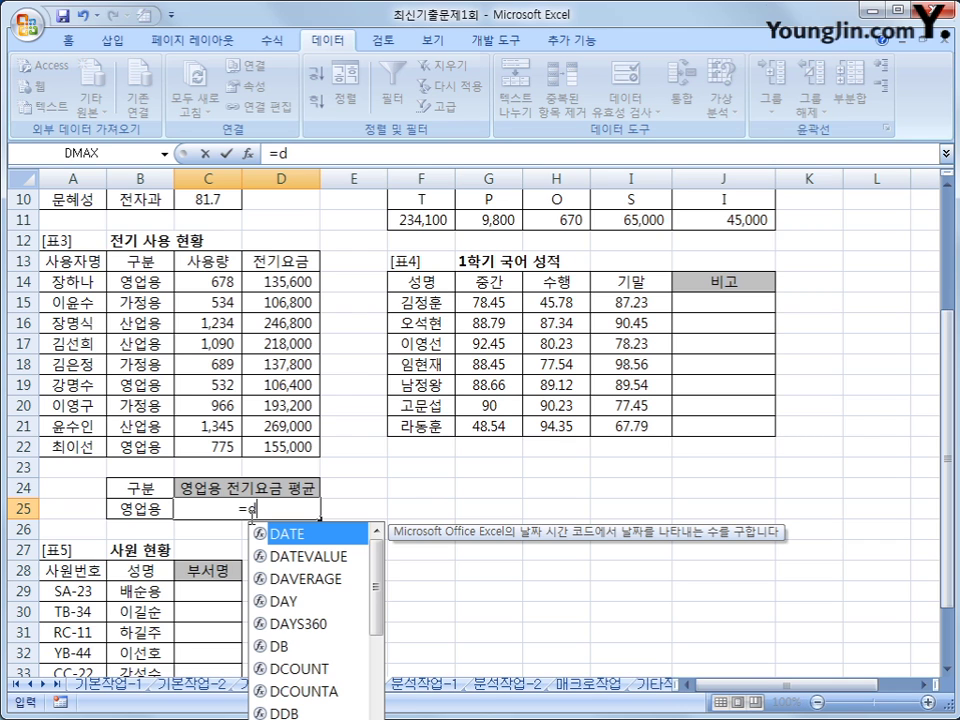
text(al)
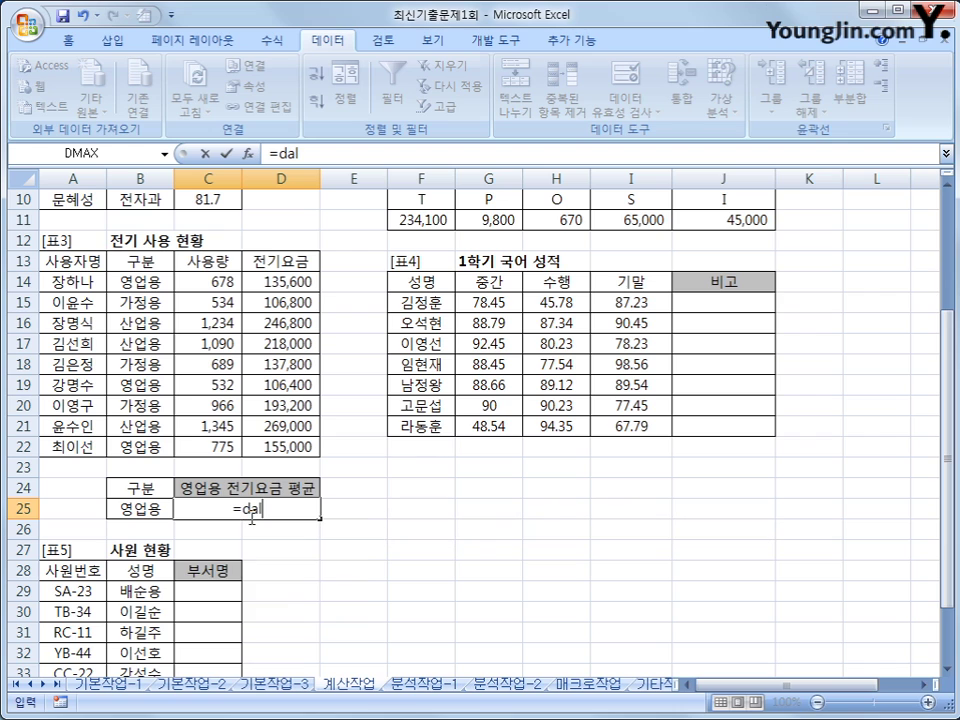
key(BackSpace)
text(v)
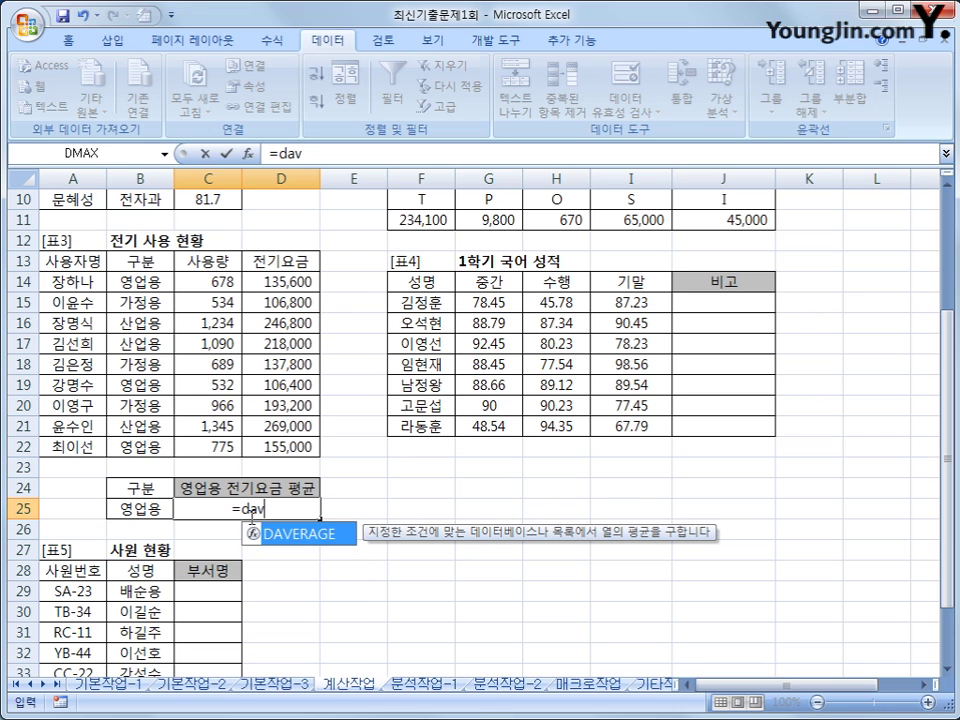
double_click(323, 537)
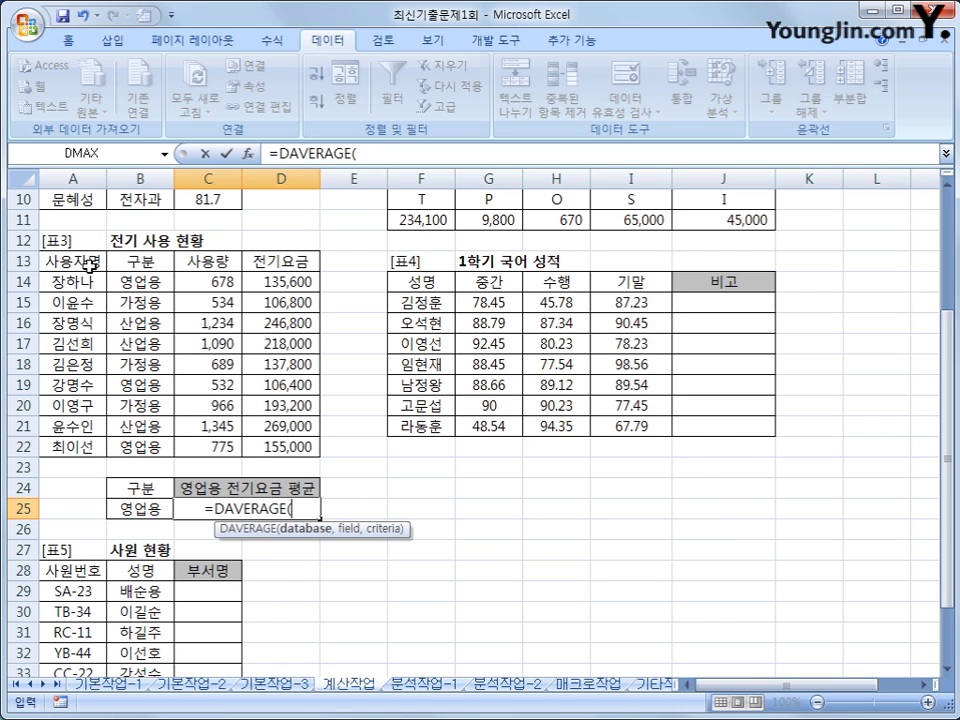
Complete the C25 DAVERAGE with database A13:D22, the 전기요금 header D13 as field and criteria B24:B25
drag(90, 262, 299, 458)
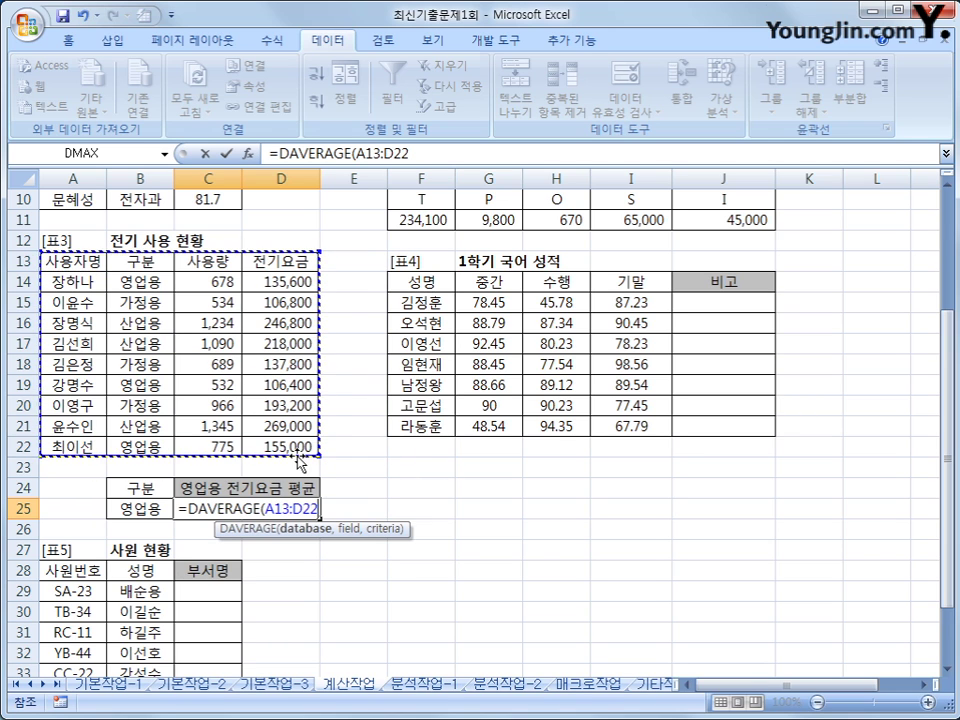
text(,)
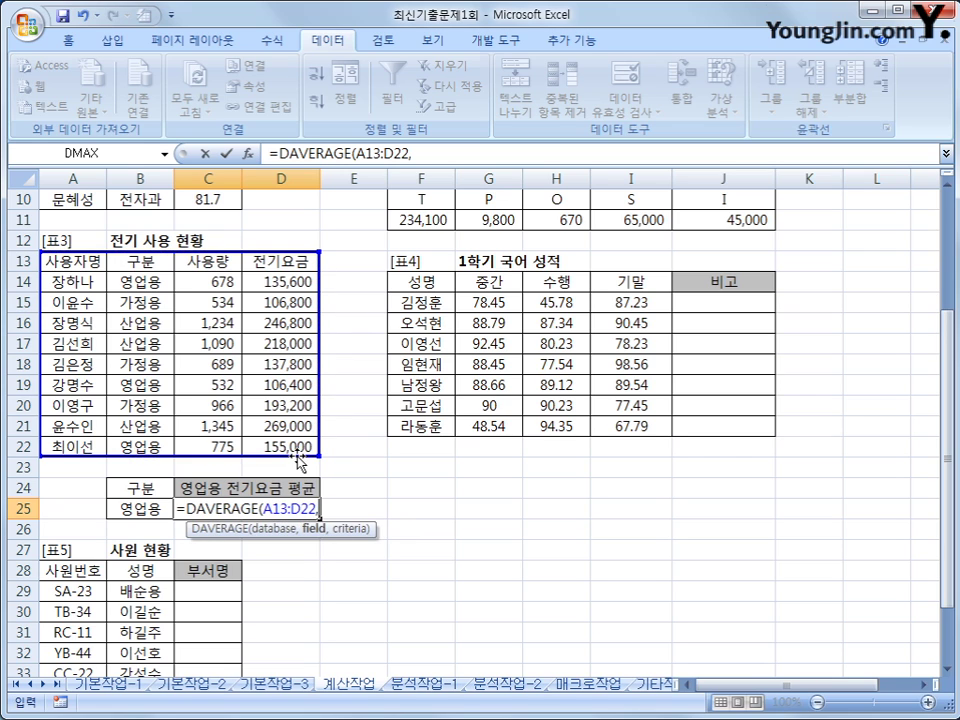
click(266, 262)
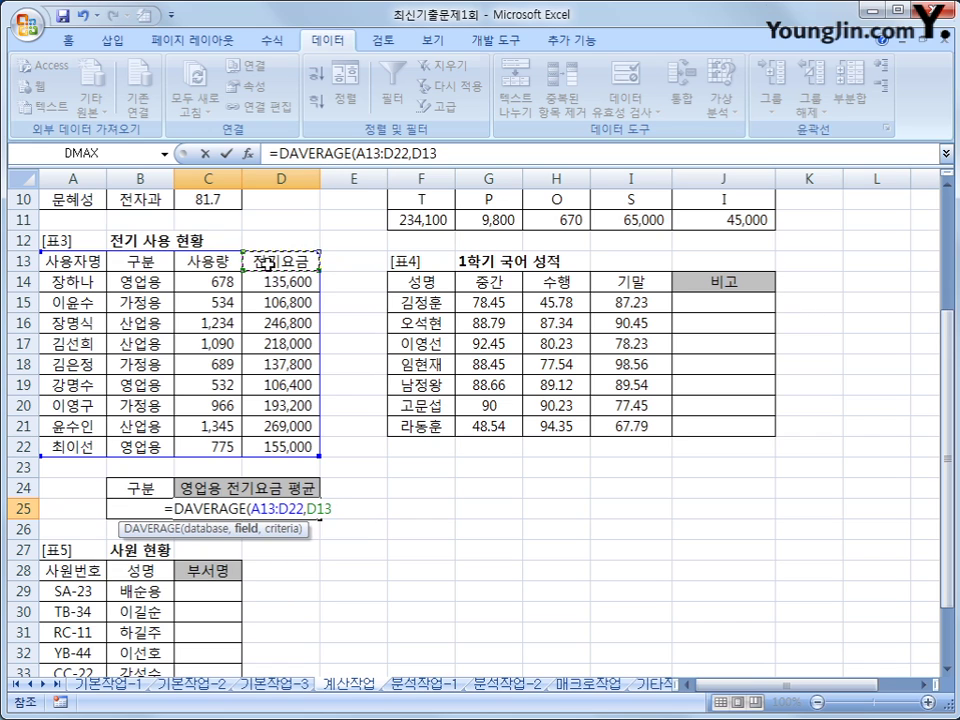
text(,)
drag(162, 487, 150, 510)
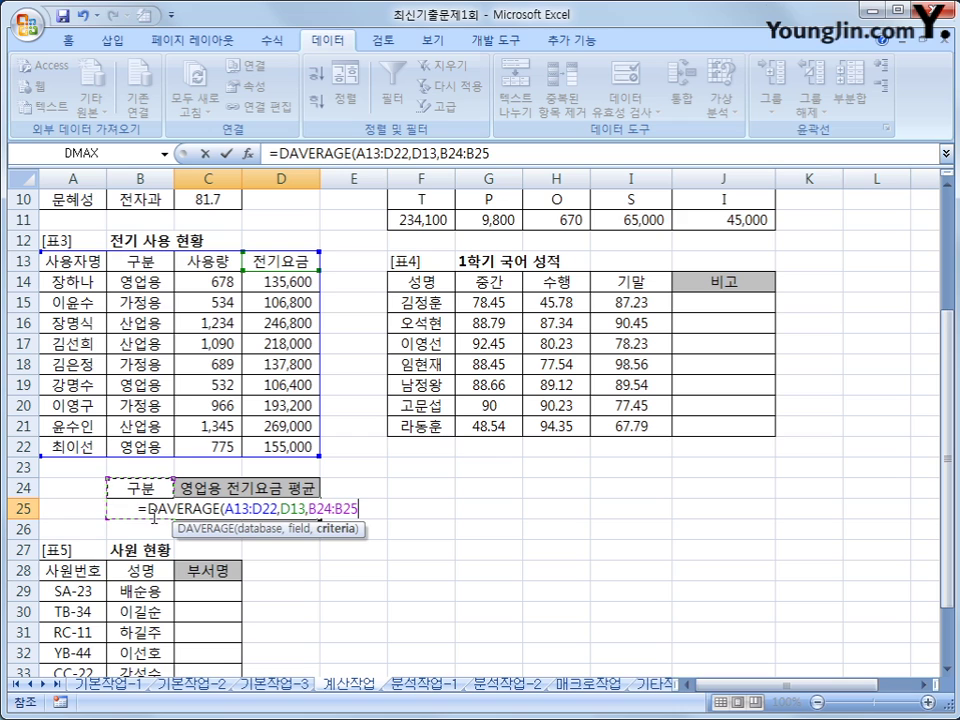
text())
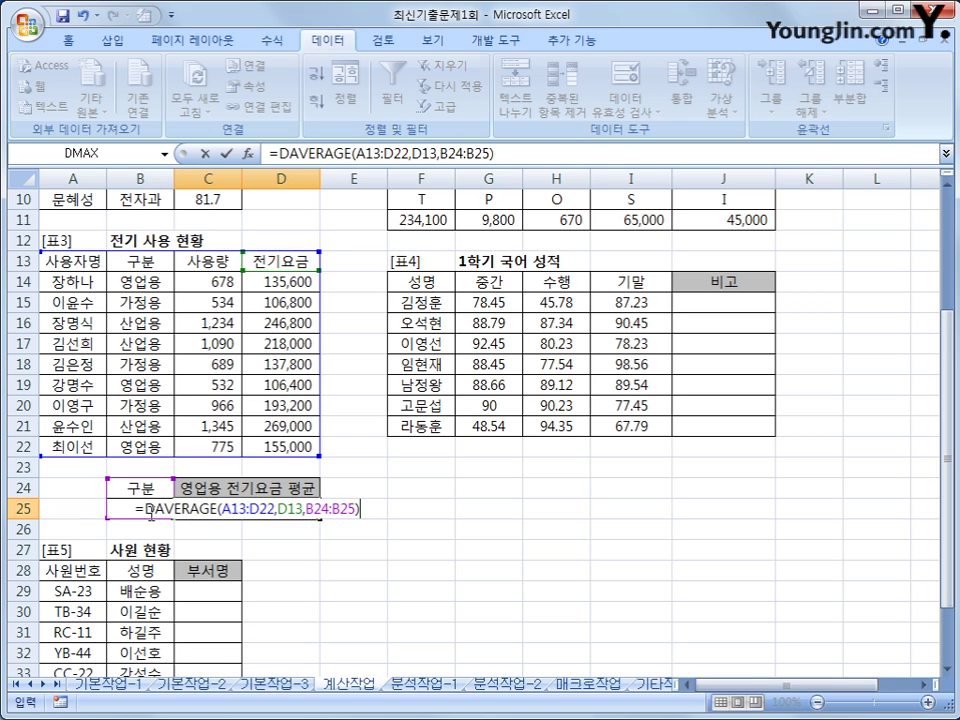
key(Return)
Wrap the C25 DAVERAGE formula in ROUNDUP with -3 as the number of digits
click(265, 506)
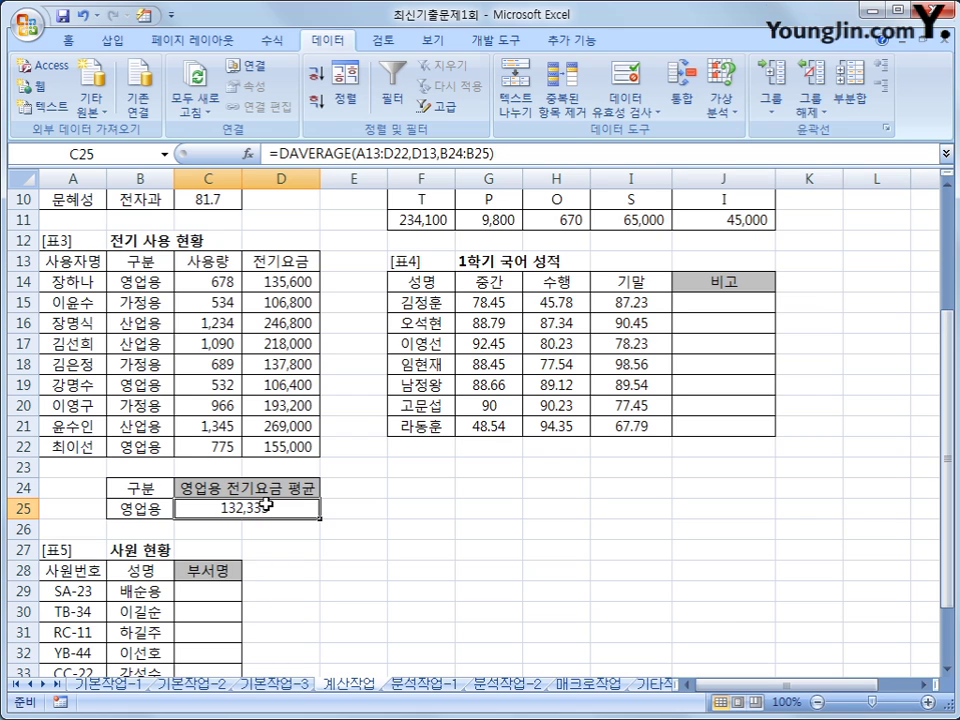
click(273, 153)
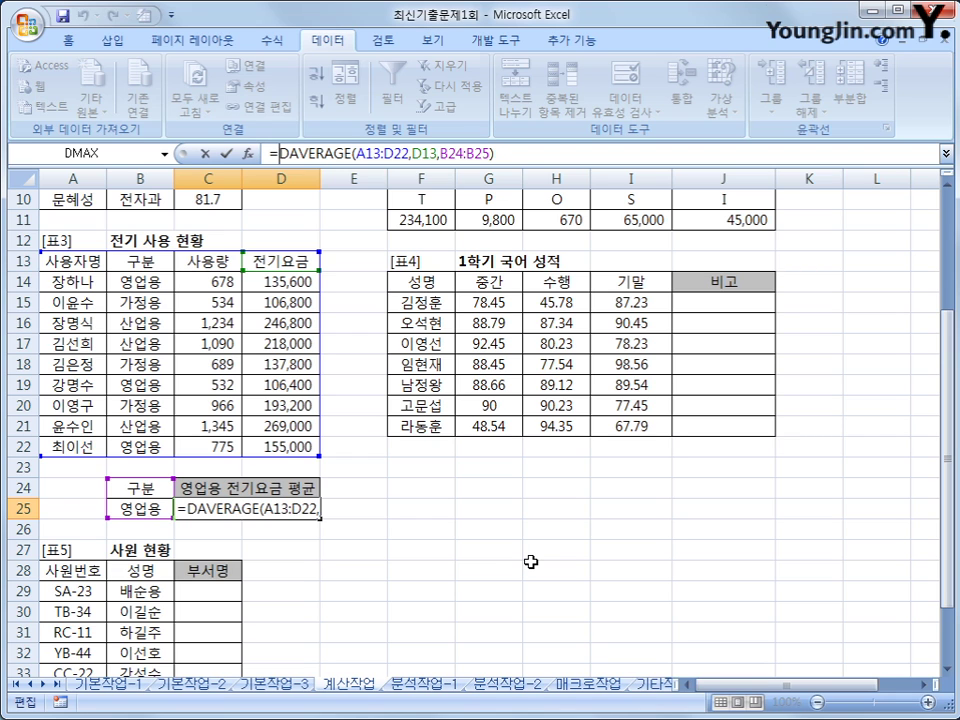
text(roun)
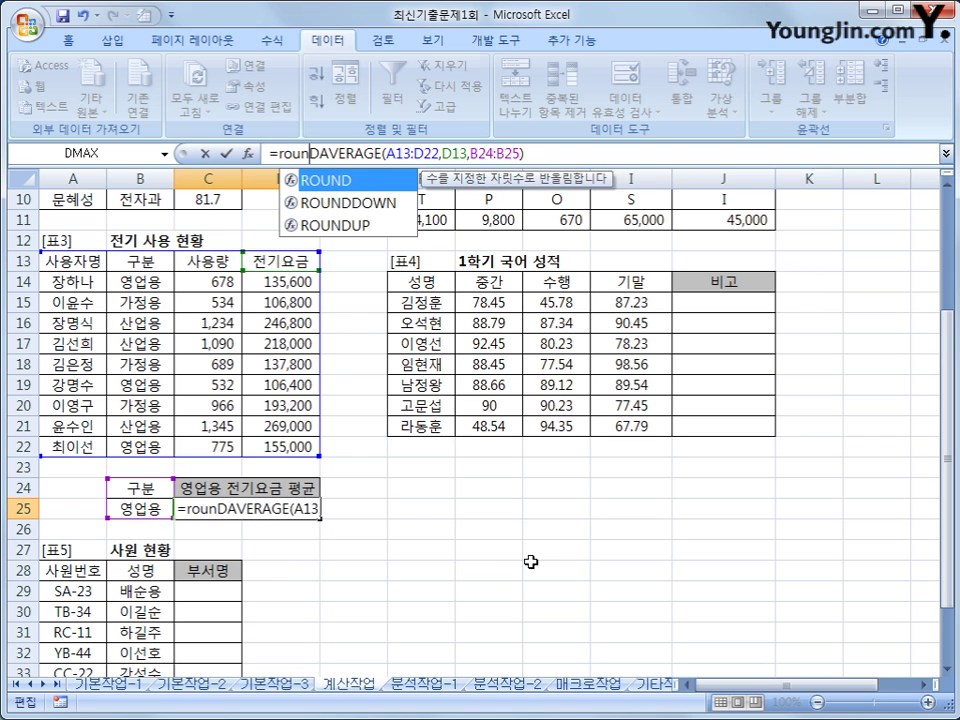
text(dup)
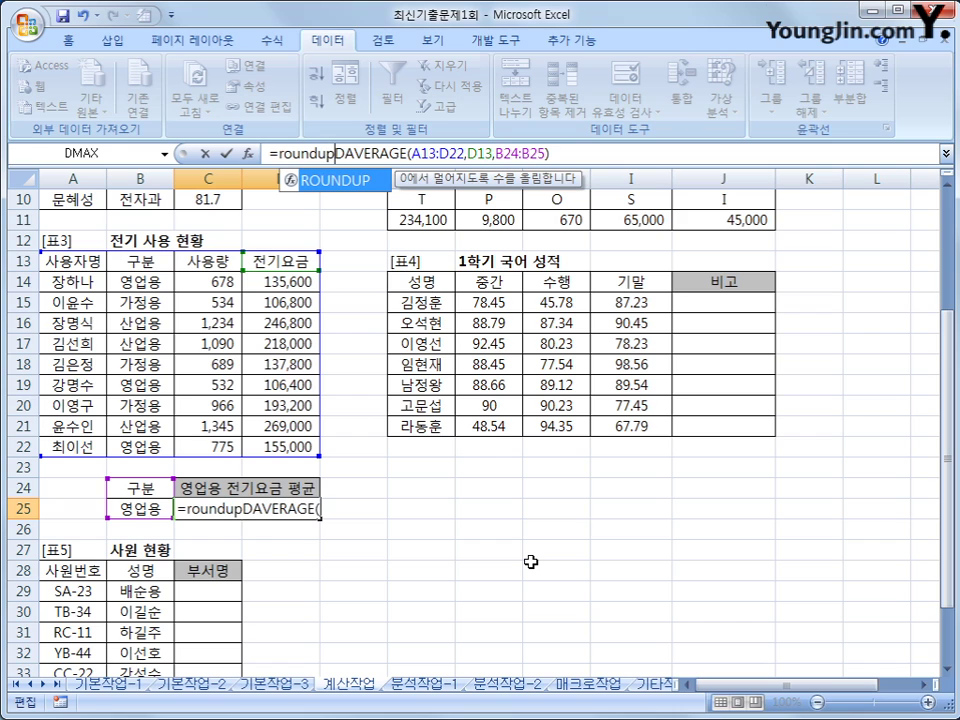
key(Tab)
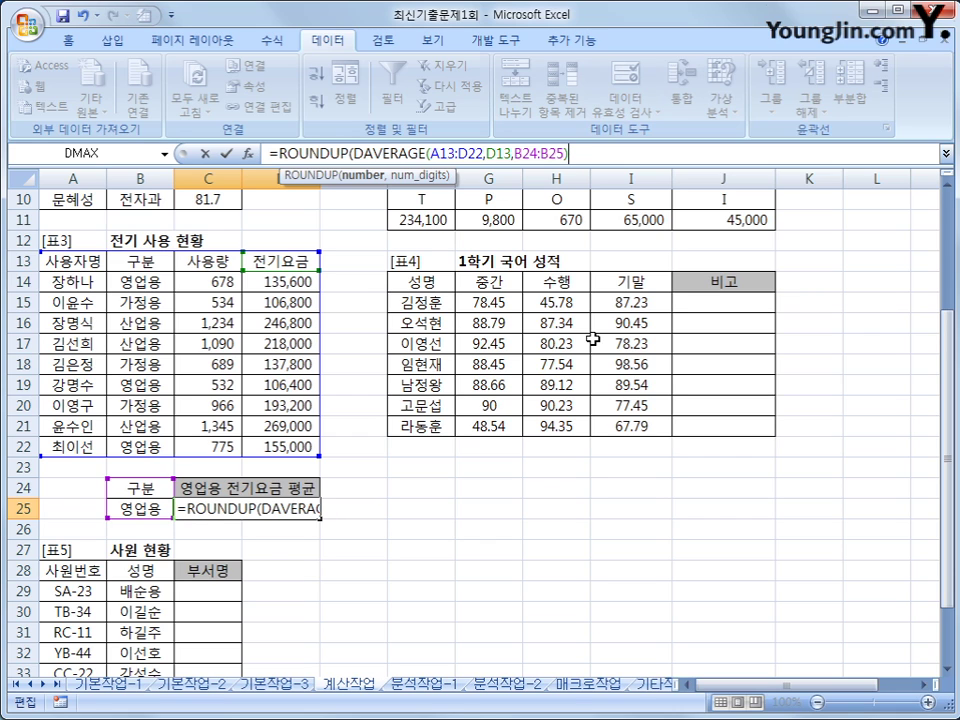
text(,)
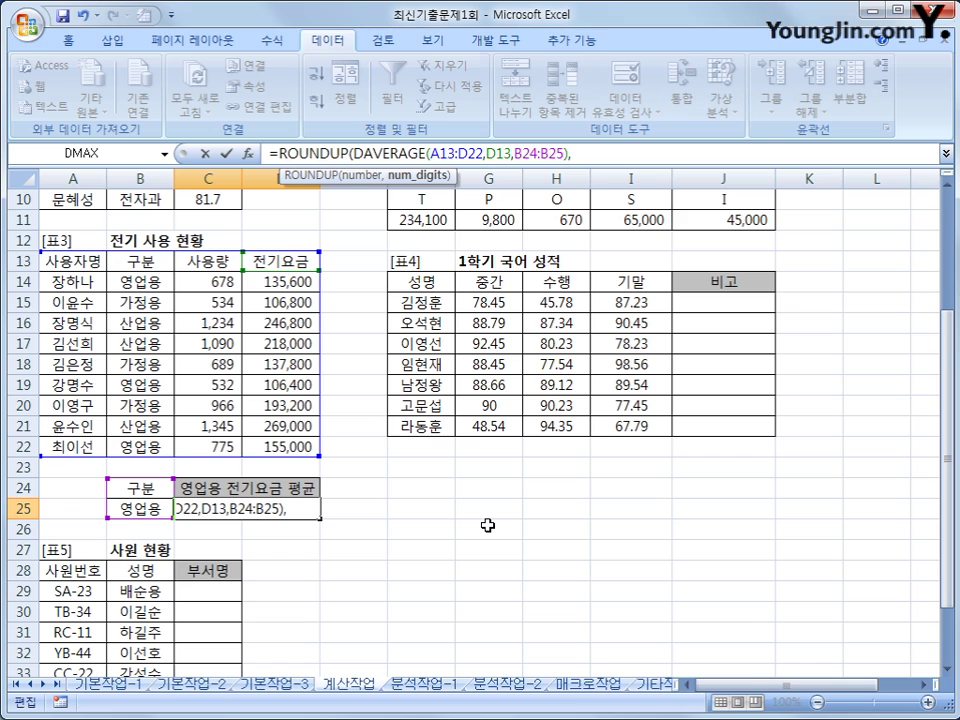
text(-3))
key(Return)
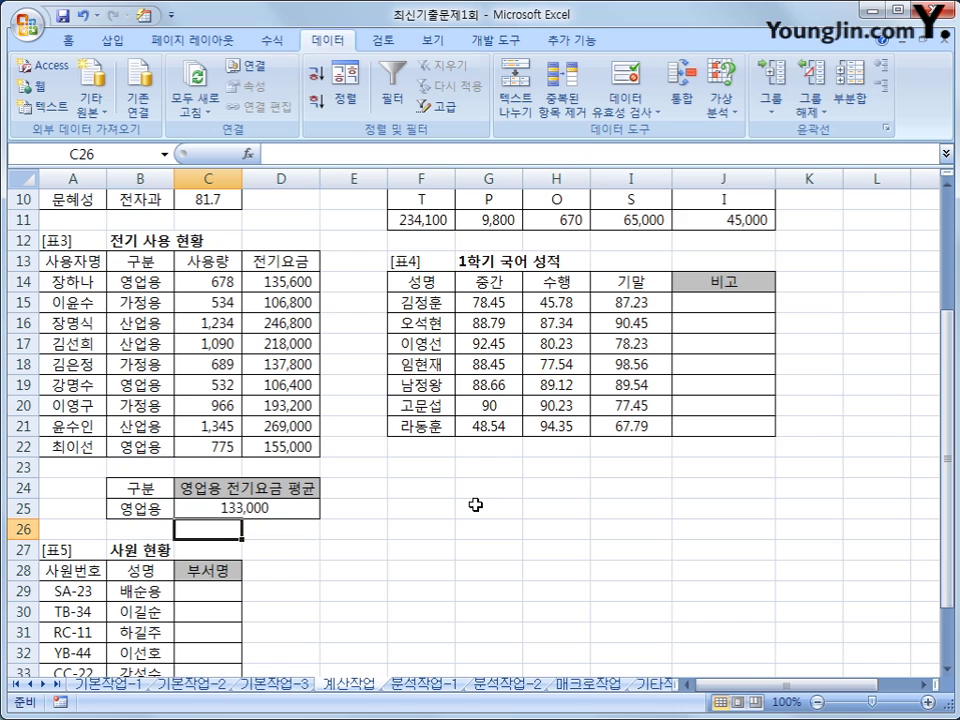
click(298, 507)
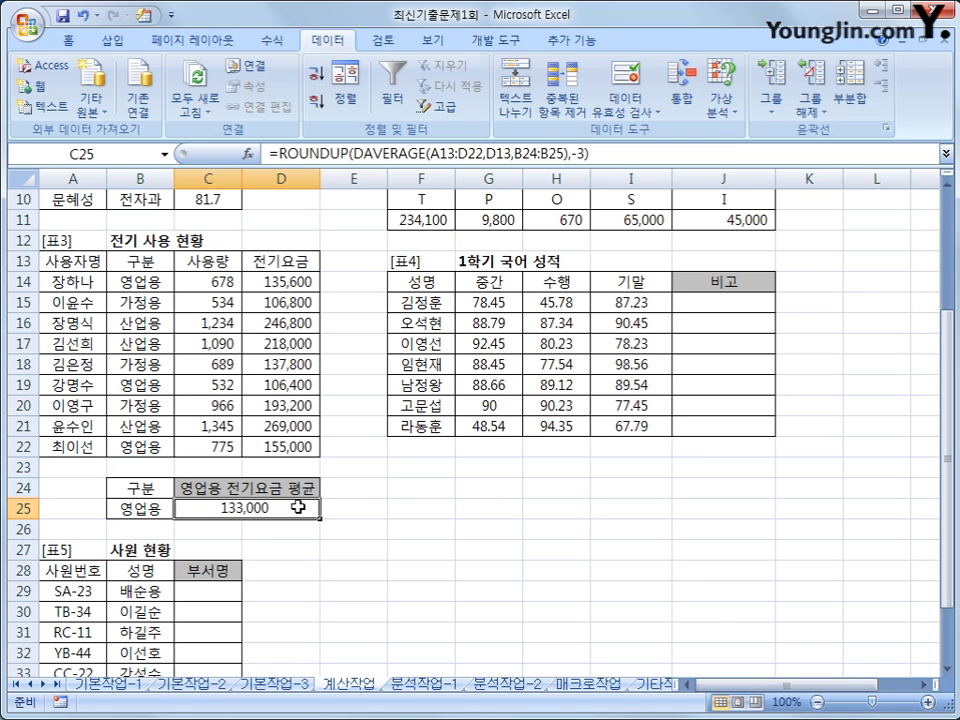
Start an IF formula in the 비고 cell J15 of 표4, testing the STDEV of G15:I15
click(711, 303)
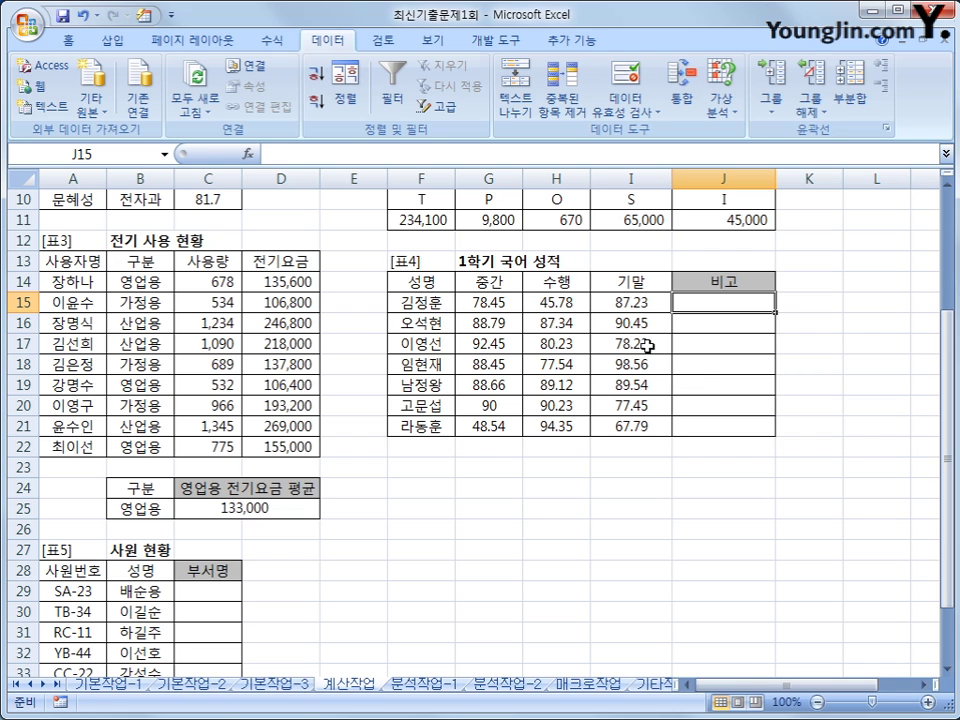
text(=)
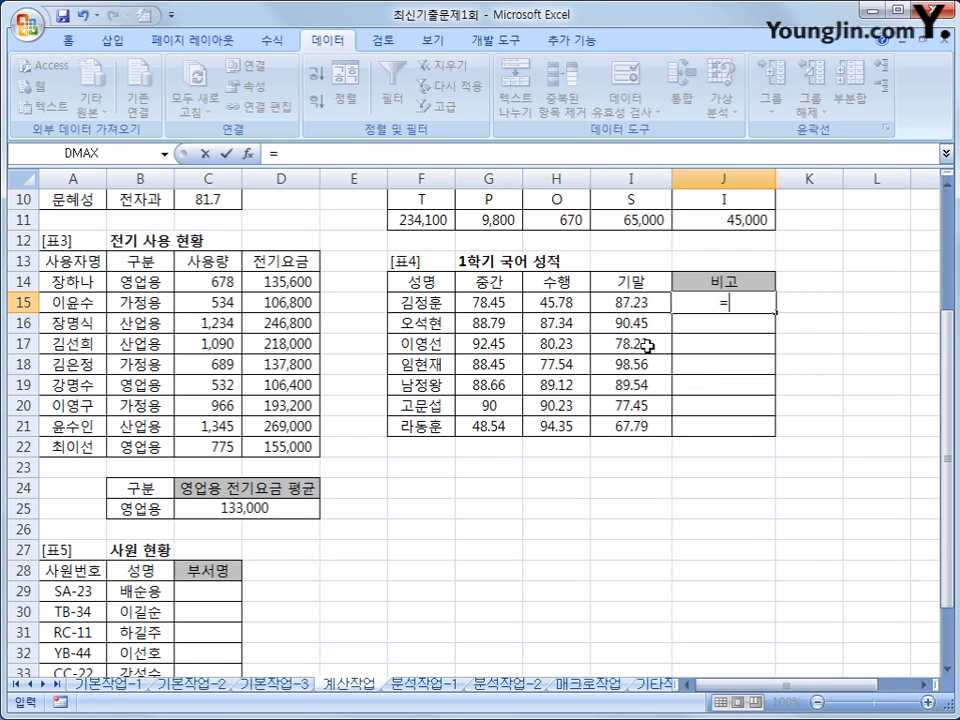
text(if()
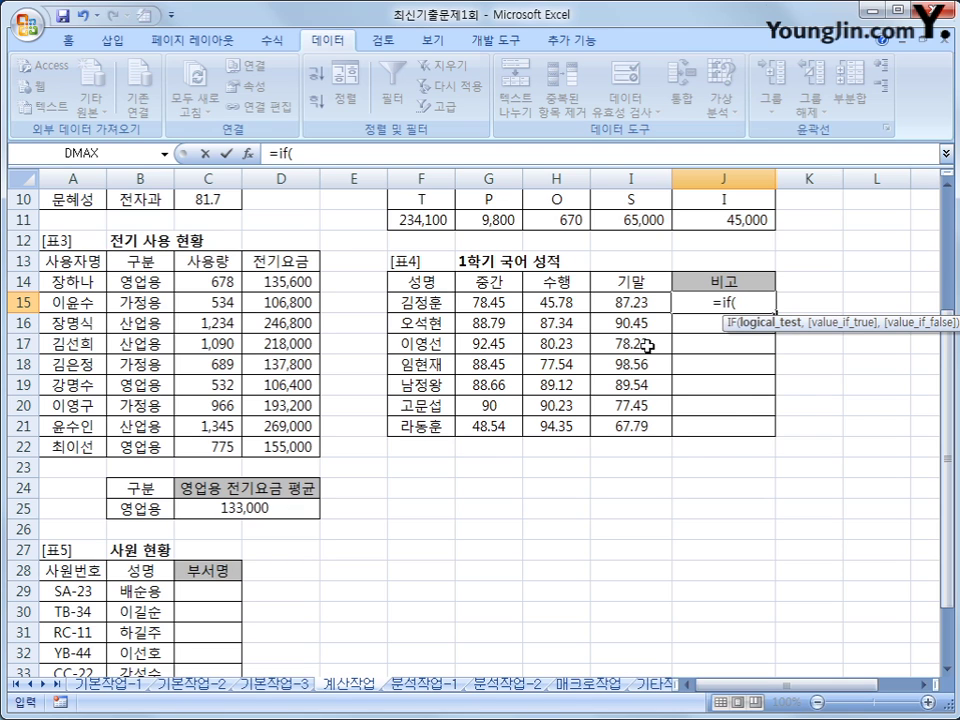
text(stde)
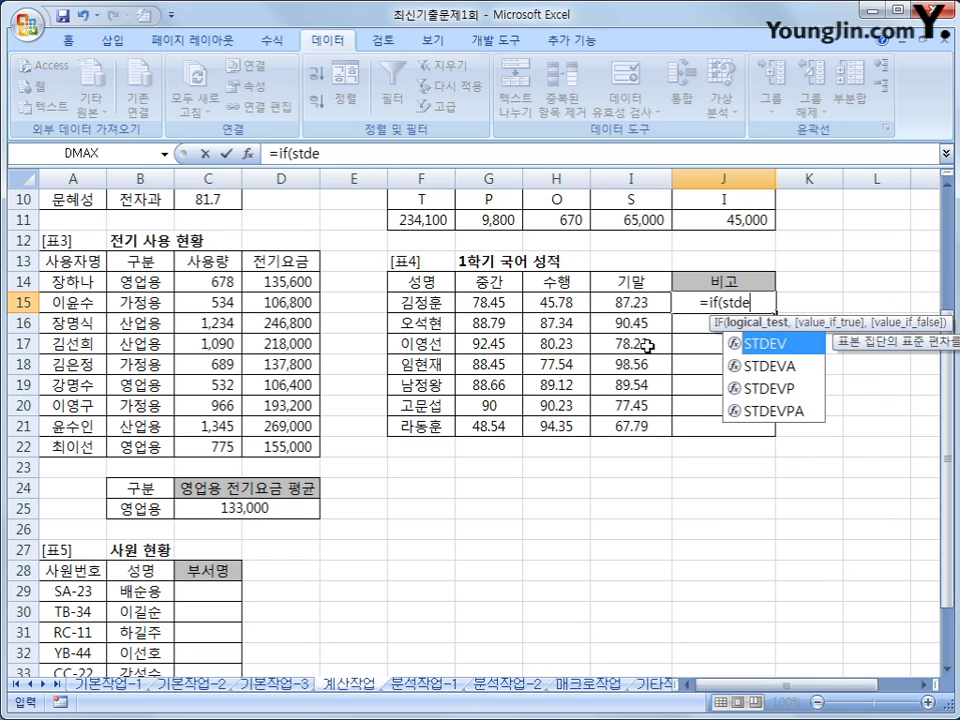
text(v()
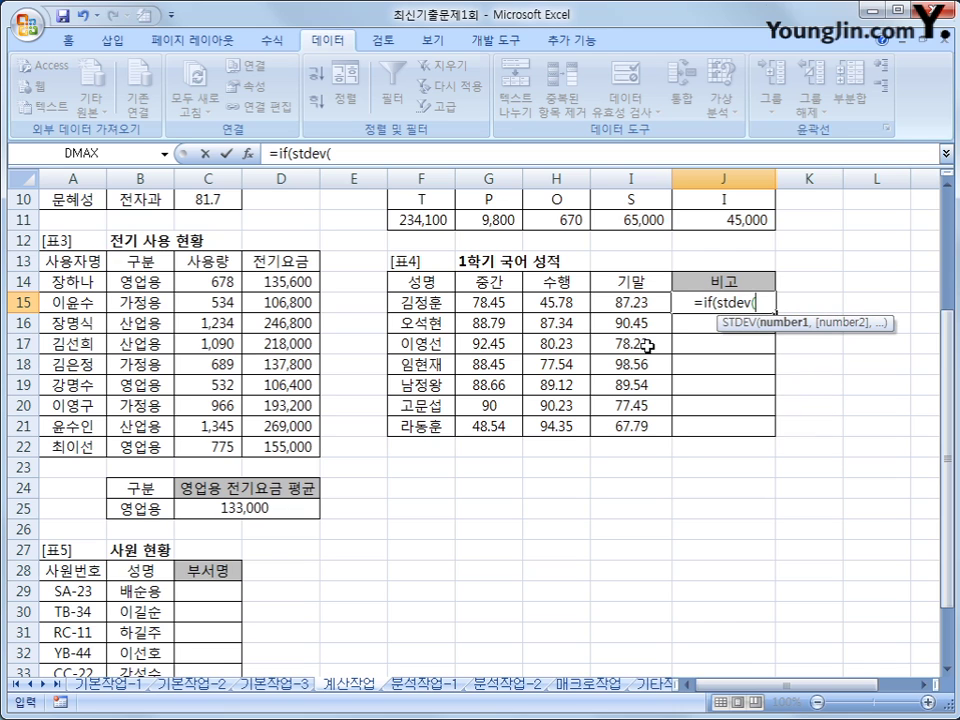
drag(508, 307, 634, 311)
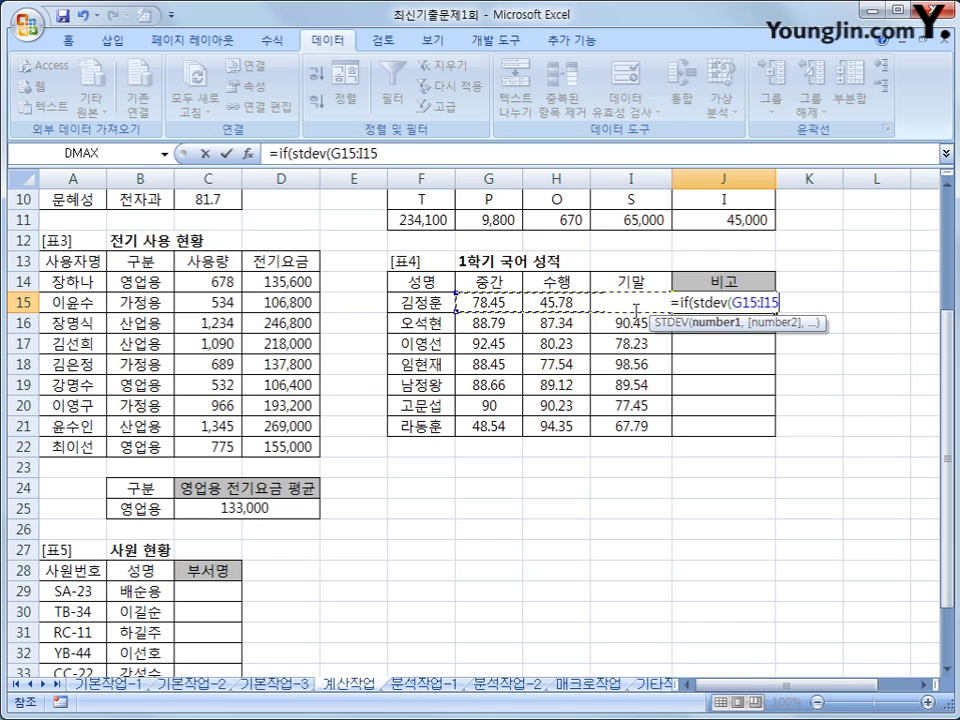
text())
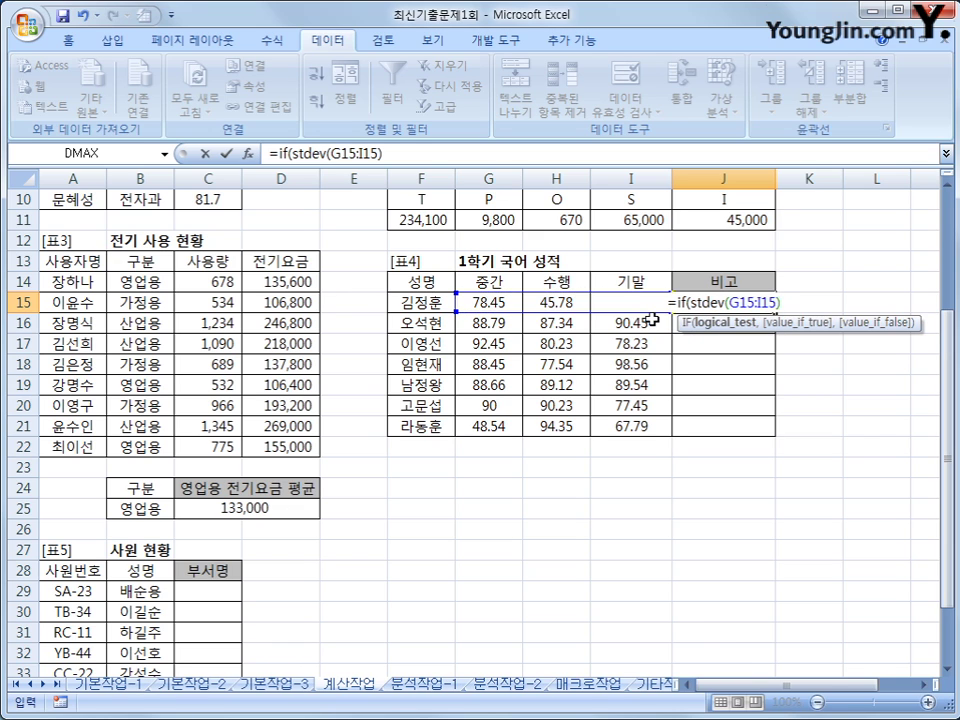
Compare it using >= with the STDEV of the absolute range $G$15:$I$21 to complete the IF condition
text(>=)
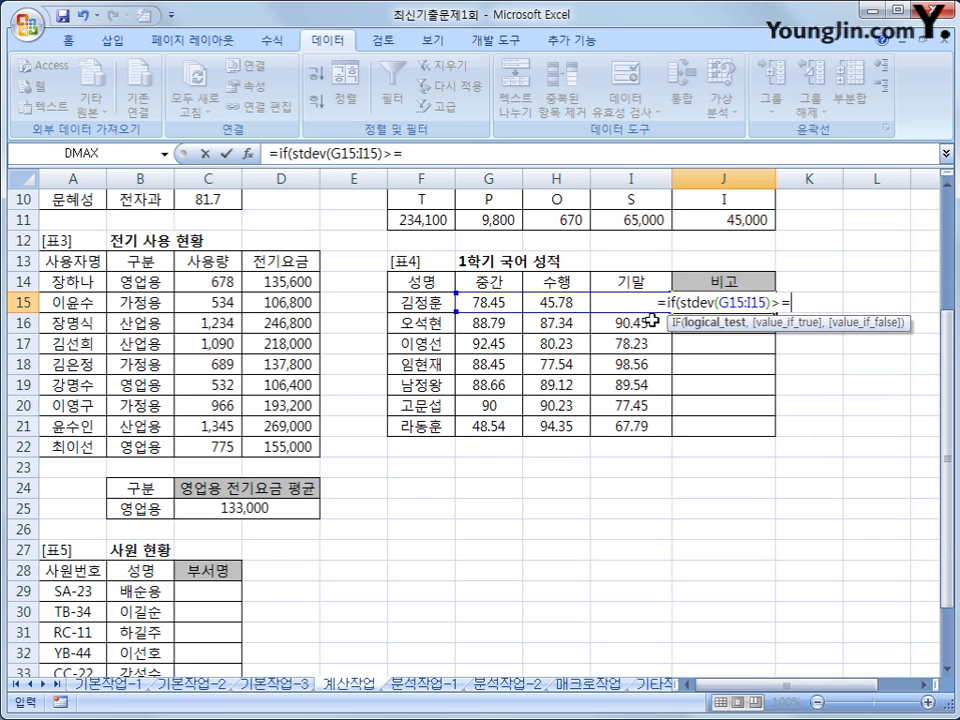
text(st)
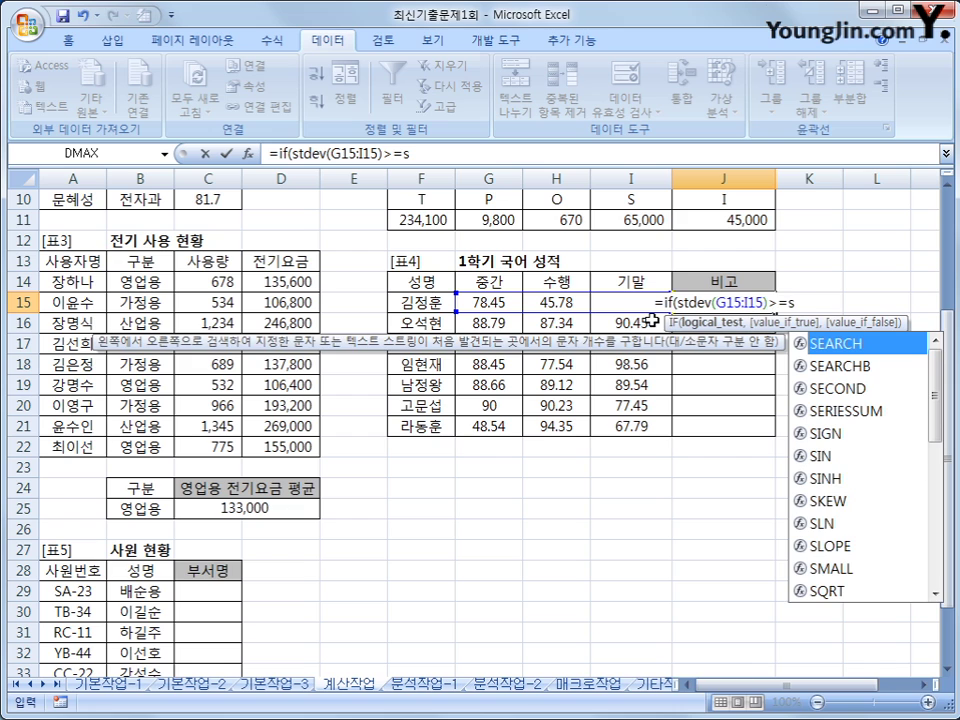
text(dev()
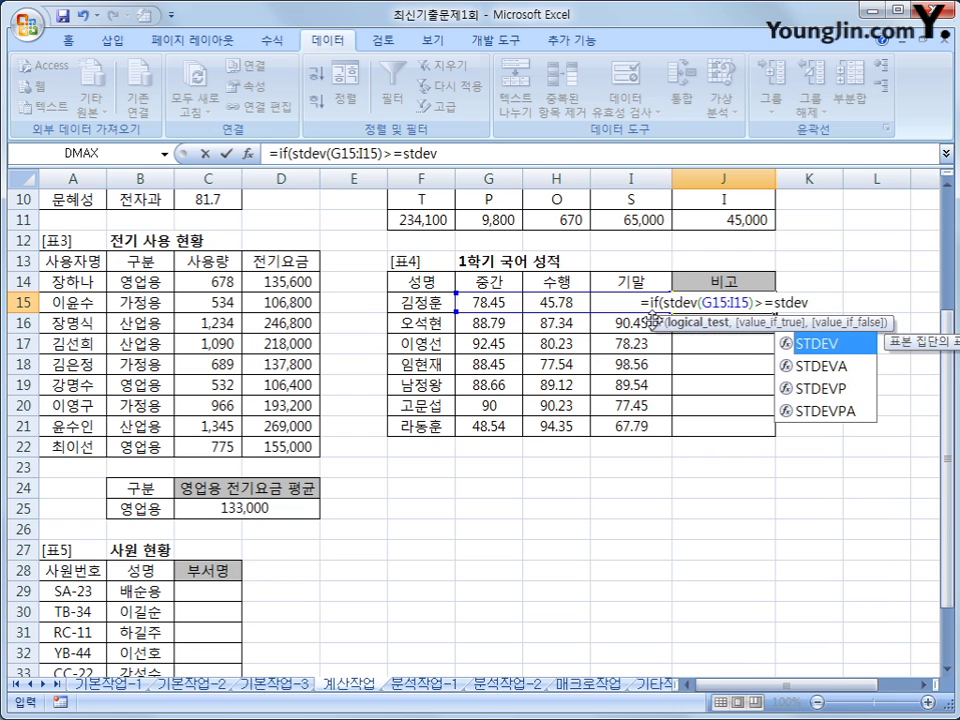
click(506, 300)
drag(506, 300, 606, 428)
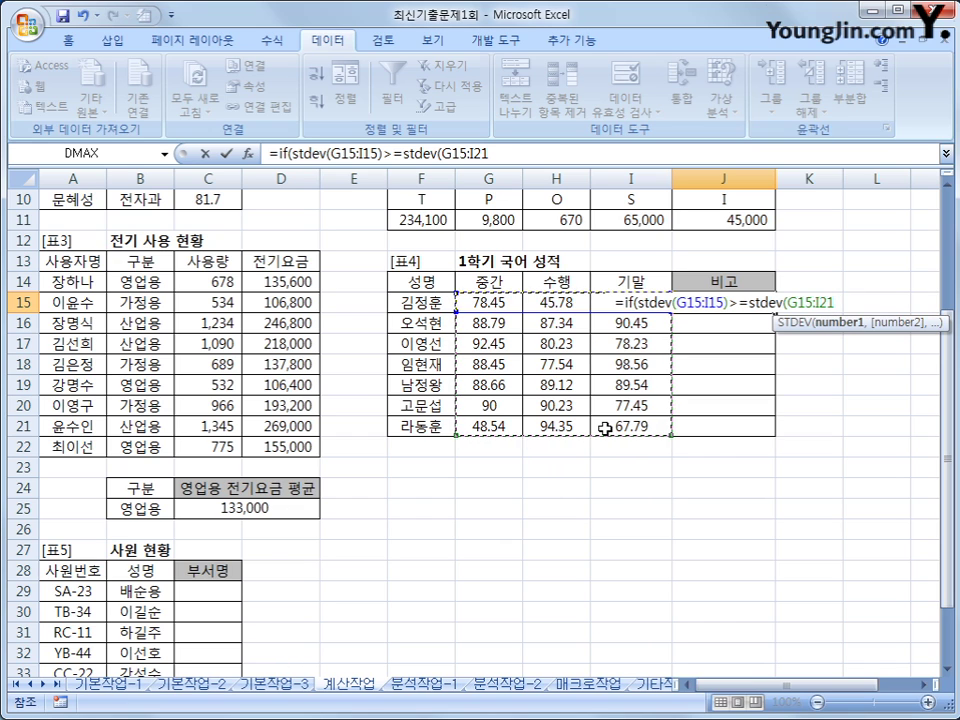
key(F4)
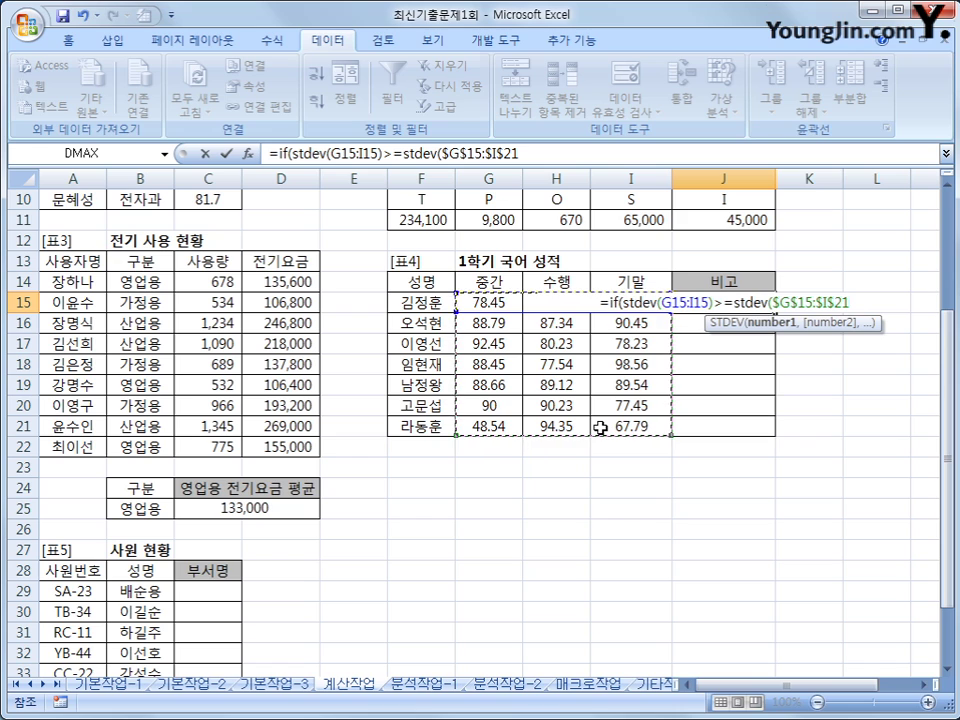
text())
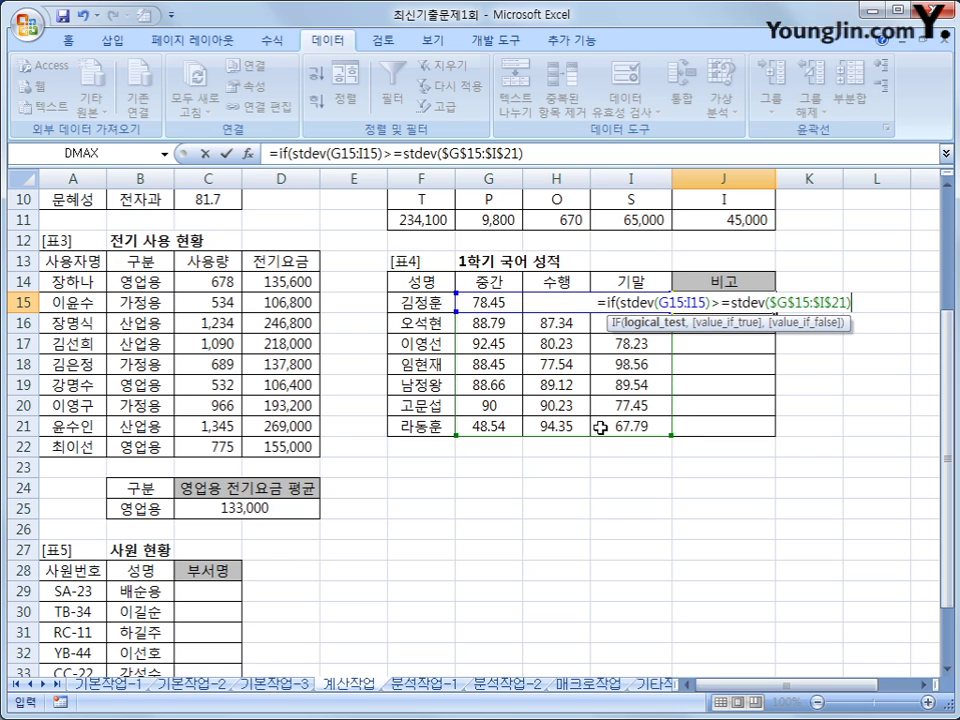
text(,)
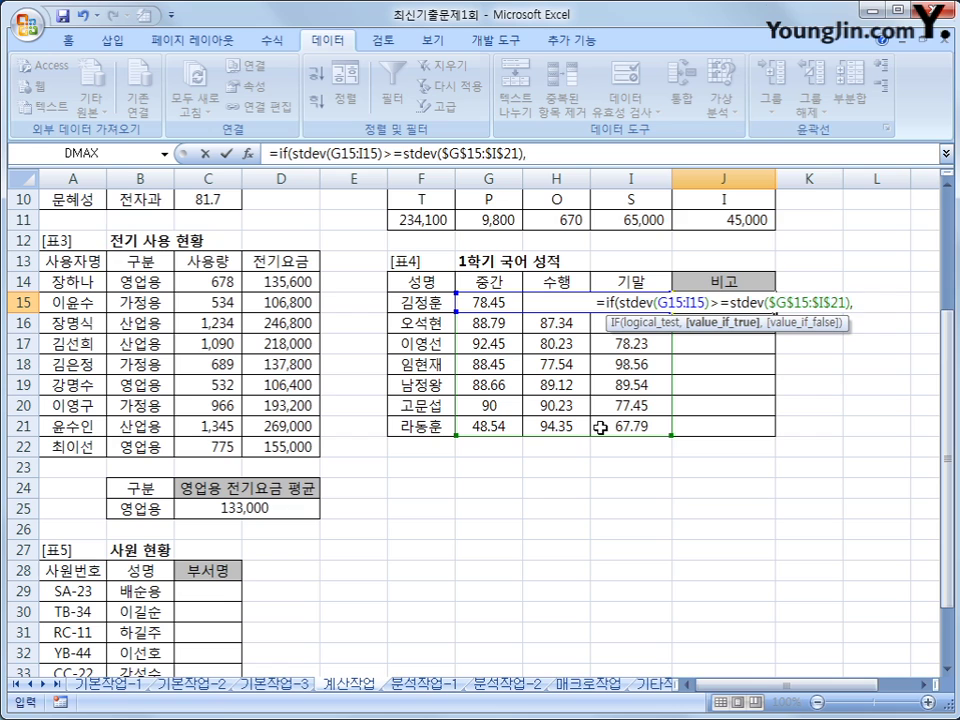
Change the comparison operator between the two STDEV functions in J15 to >
drag(719, 302, 730, 302)
key(Delete)
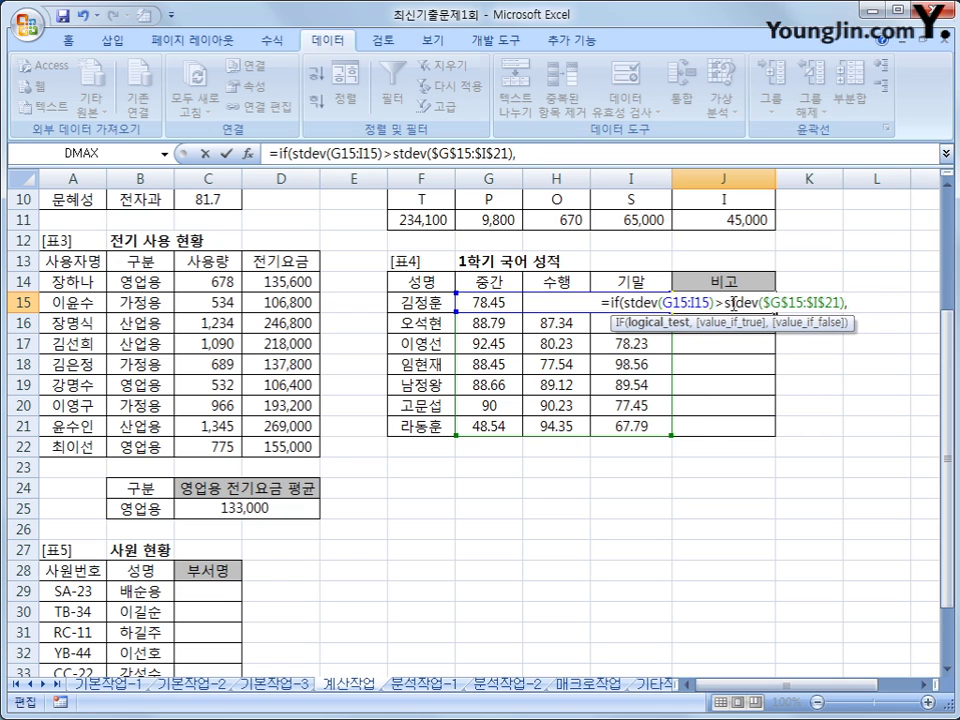
click(859, 302)
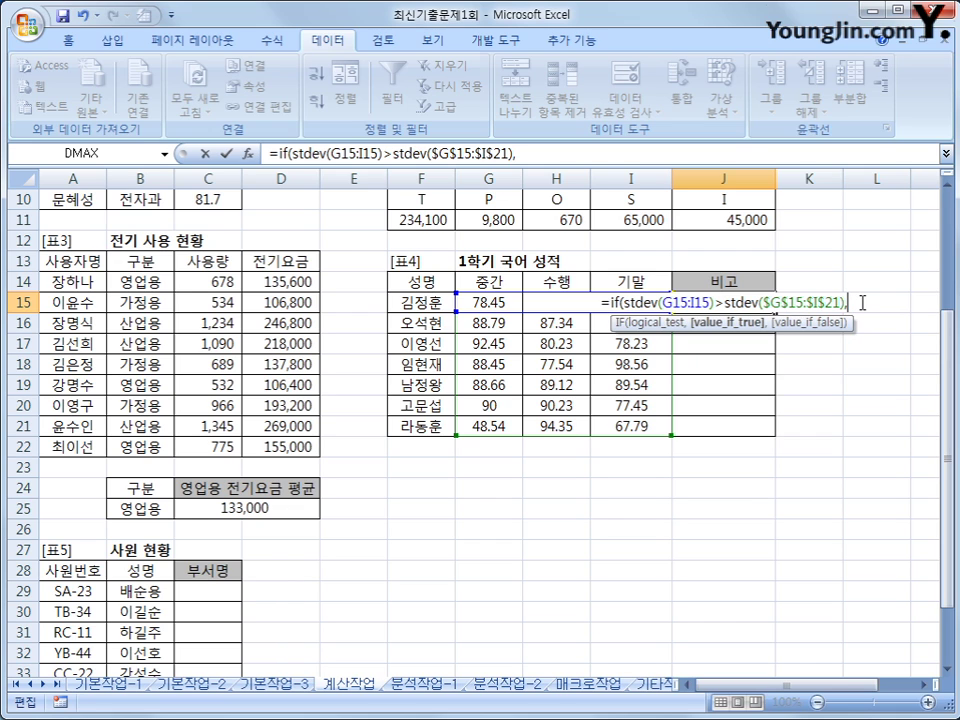
Finish the J15 IF formula with "평균점수 이상" as the true result and an empty string as the false result
text("vu)
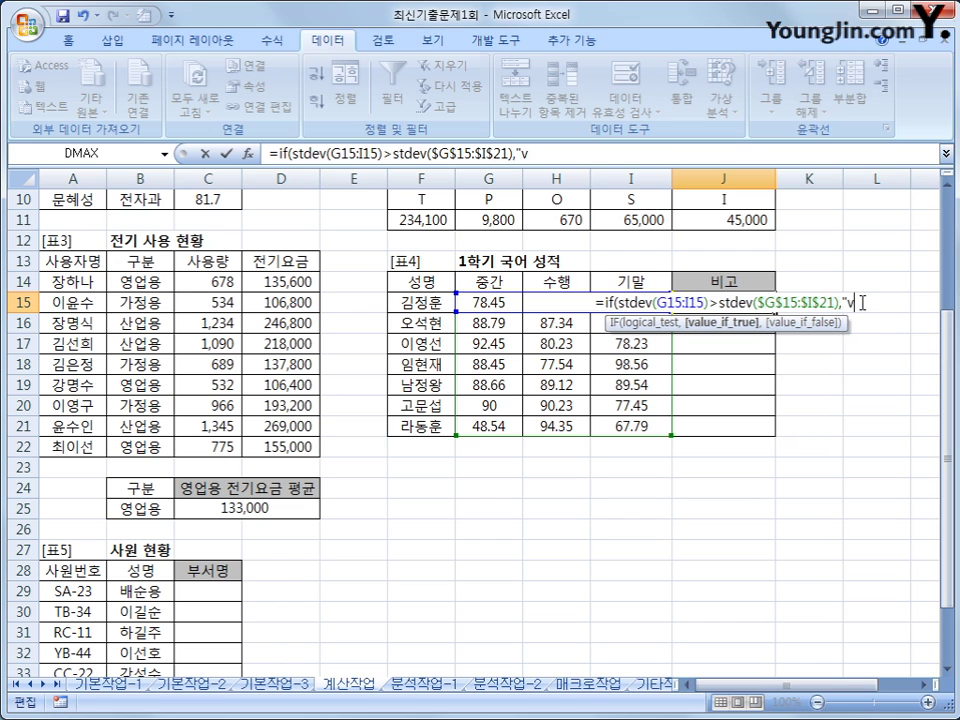
key(BackSpace)
key(BackSpace)
text(평)
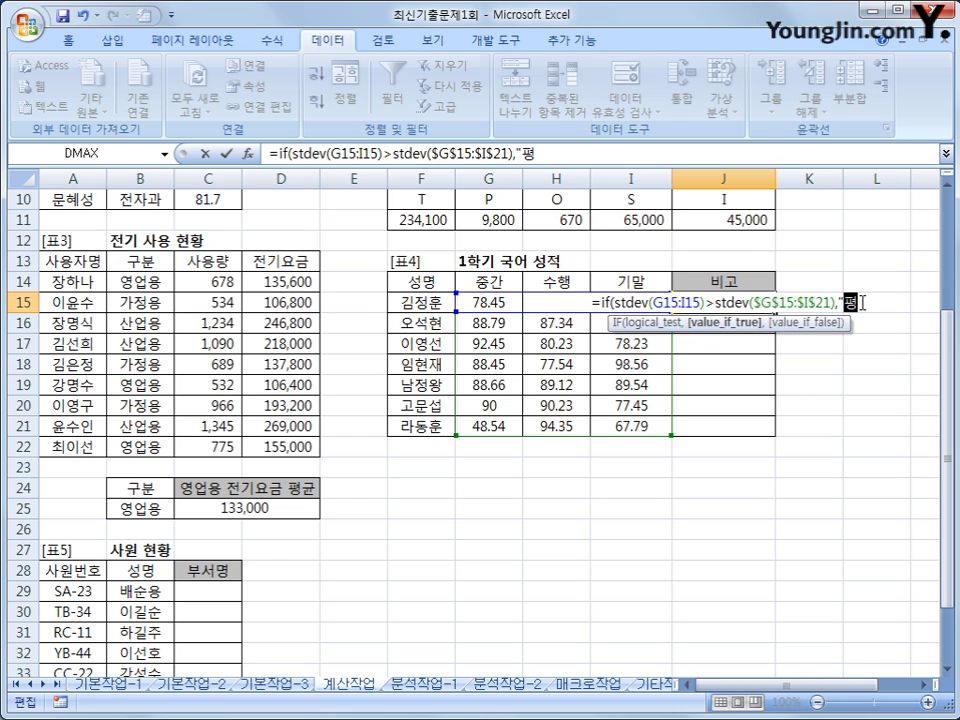
text(균점수 이상",)
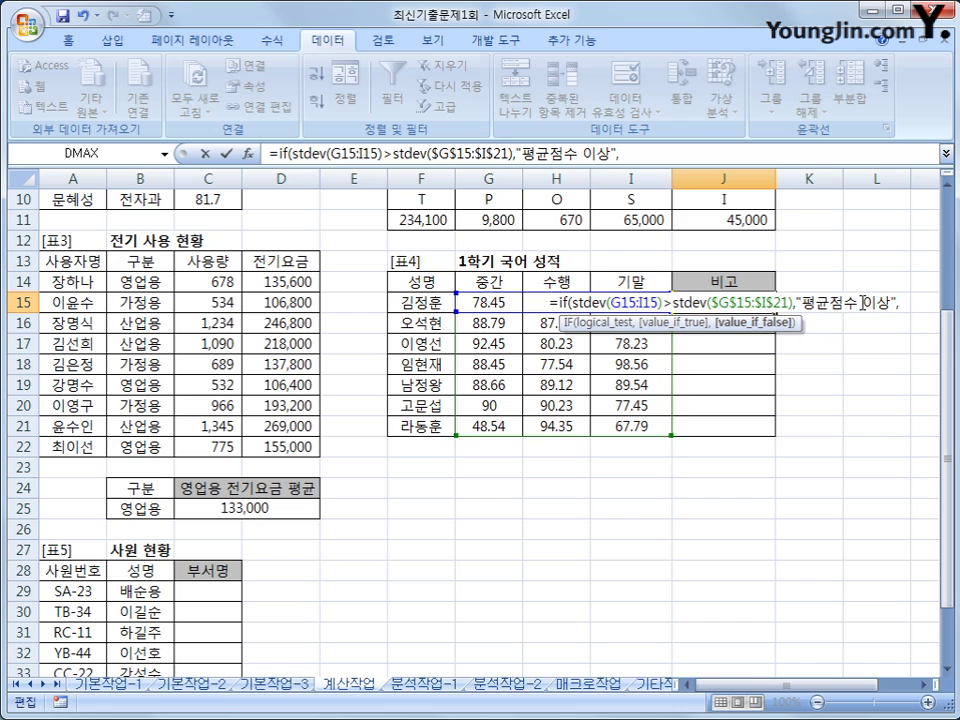
text("")
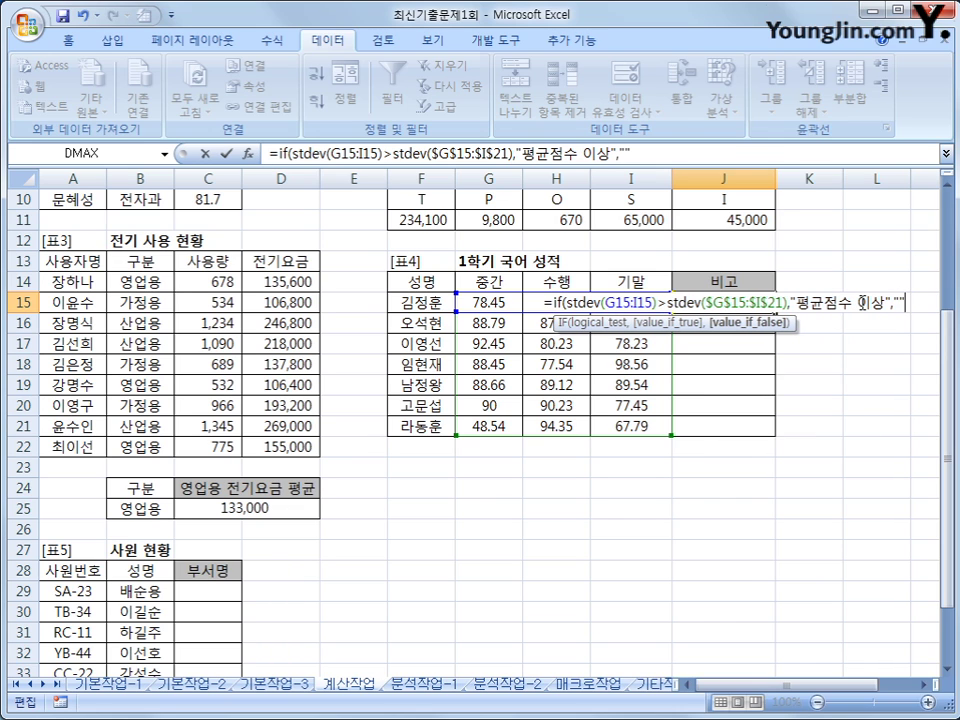
text())
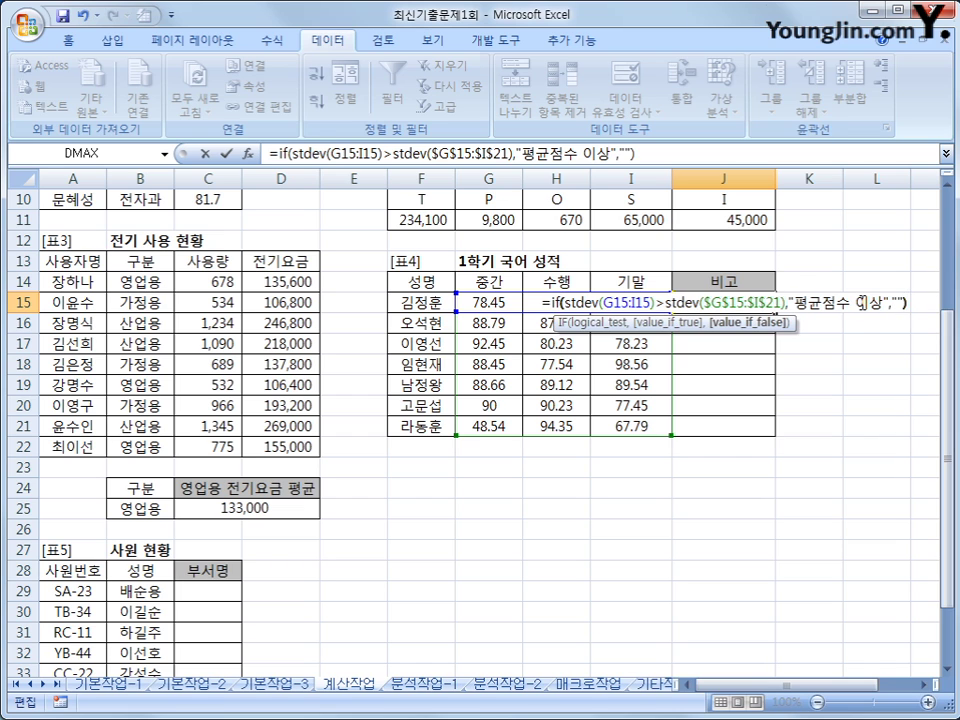
key(Return)
Fill the 비고 formula from J15 down through J21 and check the formula in the filled cells
click(754, 301)
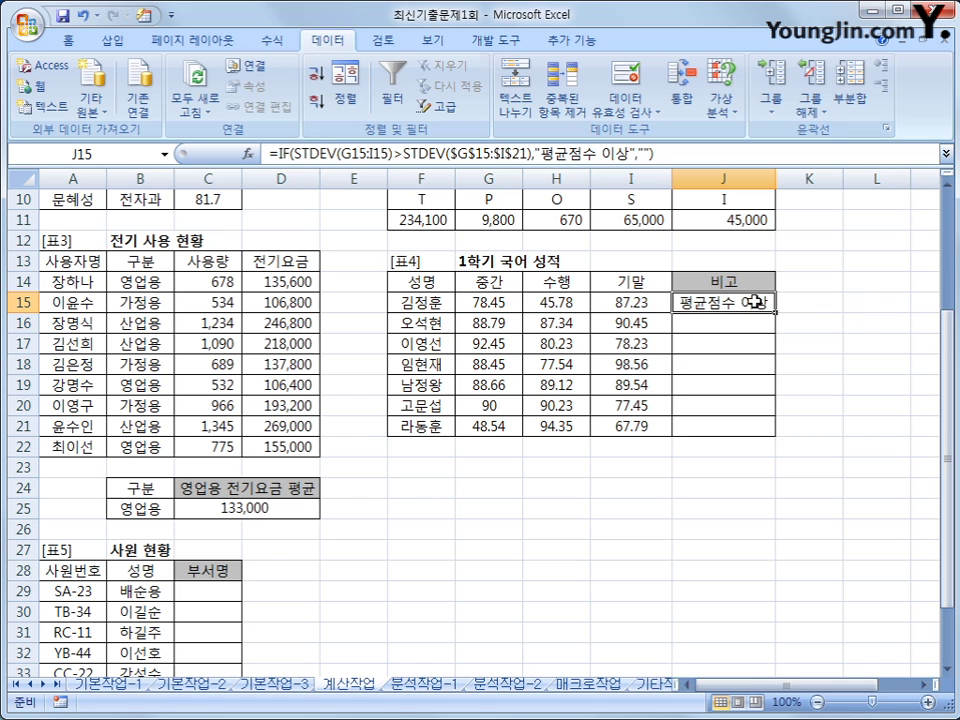
drag(775, 313, 754, 441)
click(751, 425)
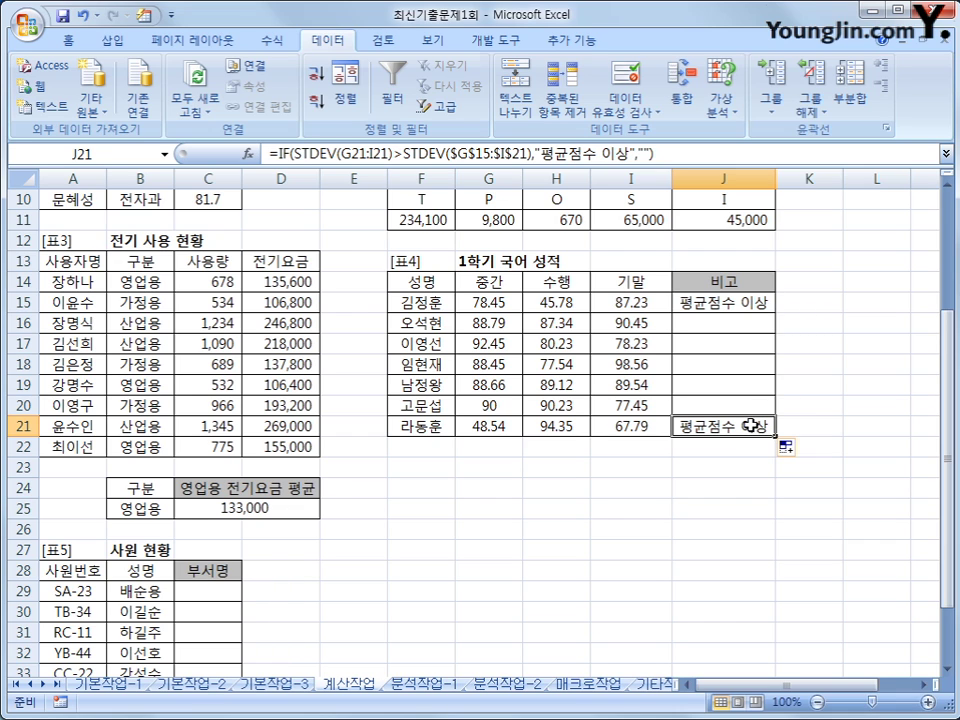
click(733, 311)
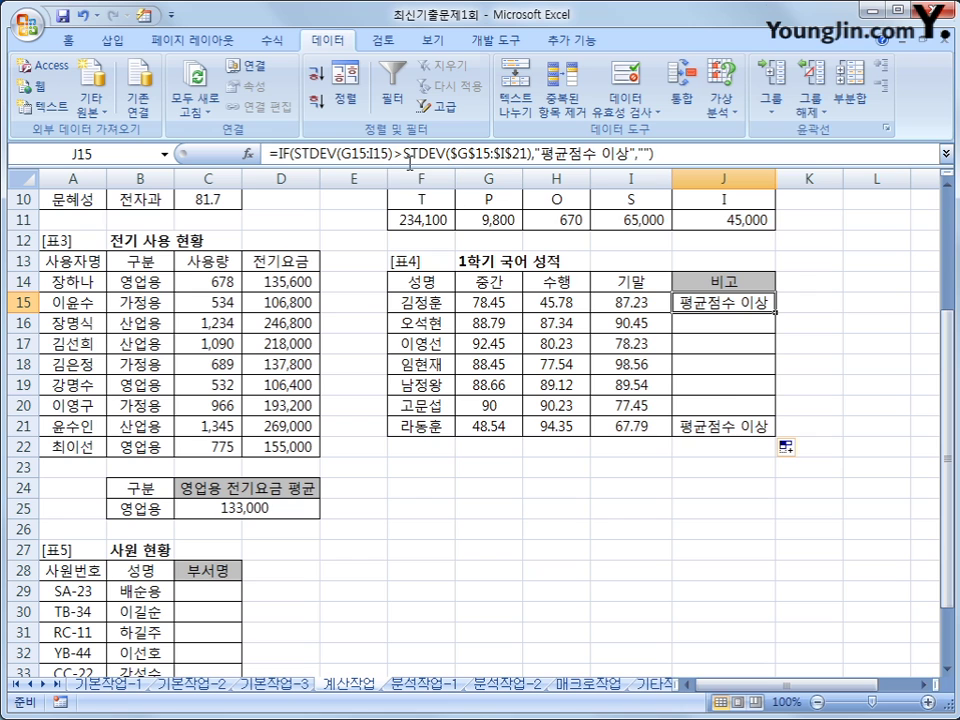
Begin a CHOOSE formula in C29 of 표5's 부서명 column with a nested MID function as its index
click(205, 592)
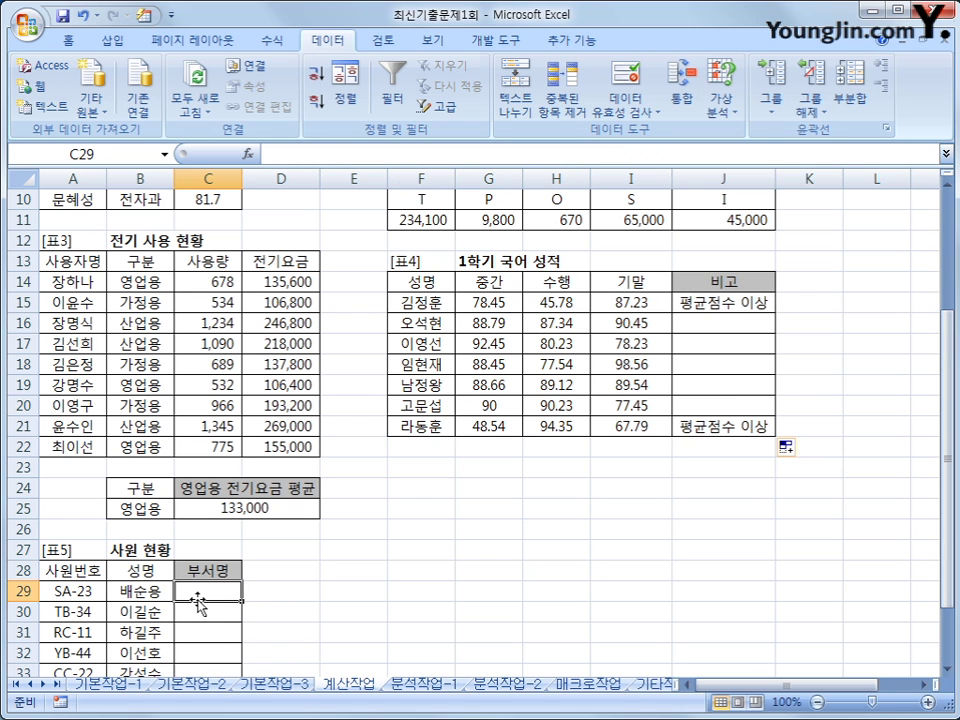
scroll(210, 640, down, 5)
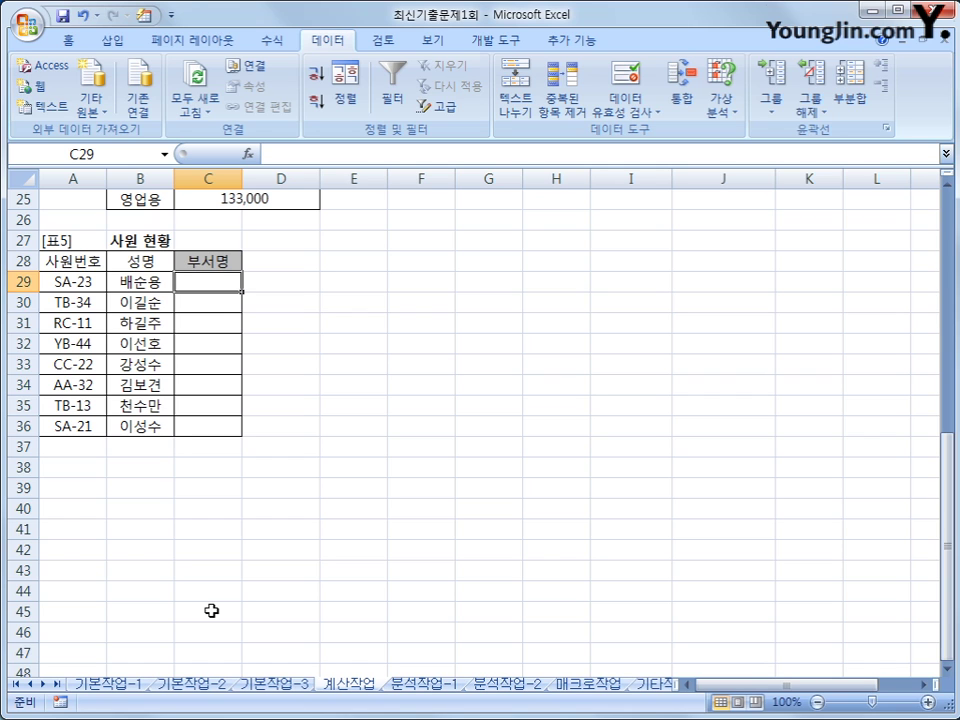
text(=)
text(ㅈ)
key(BackSpace)
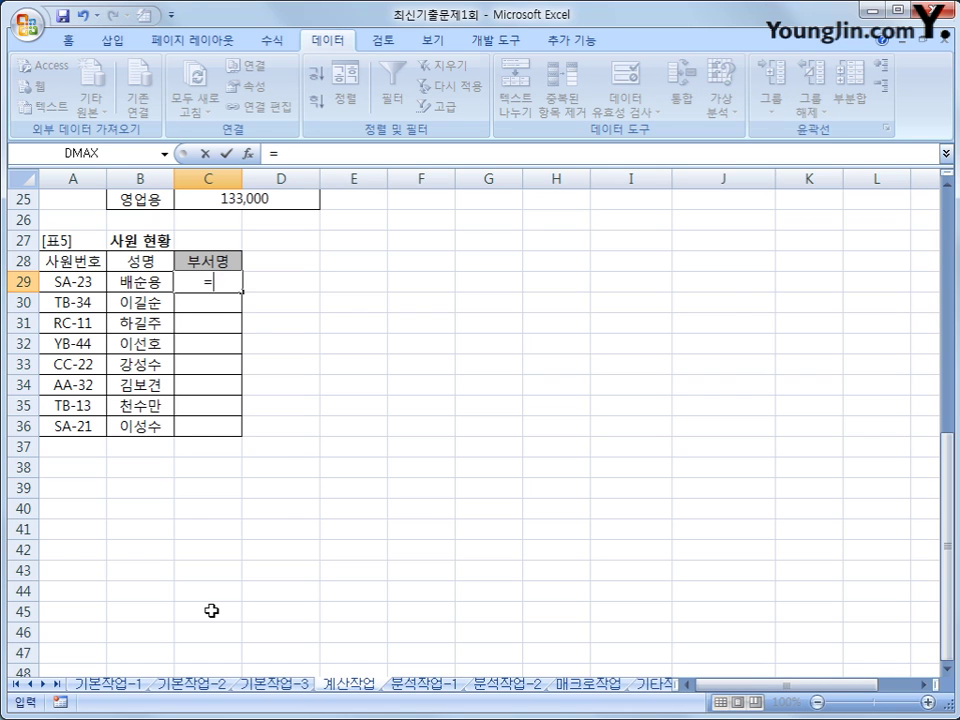
text(choose()
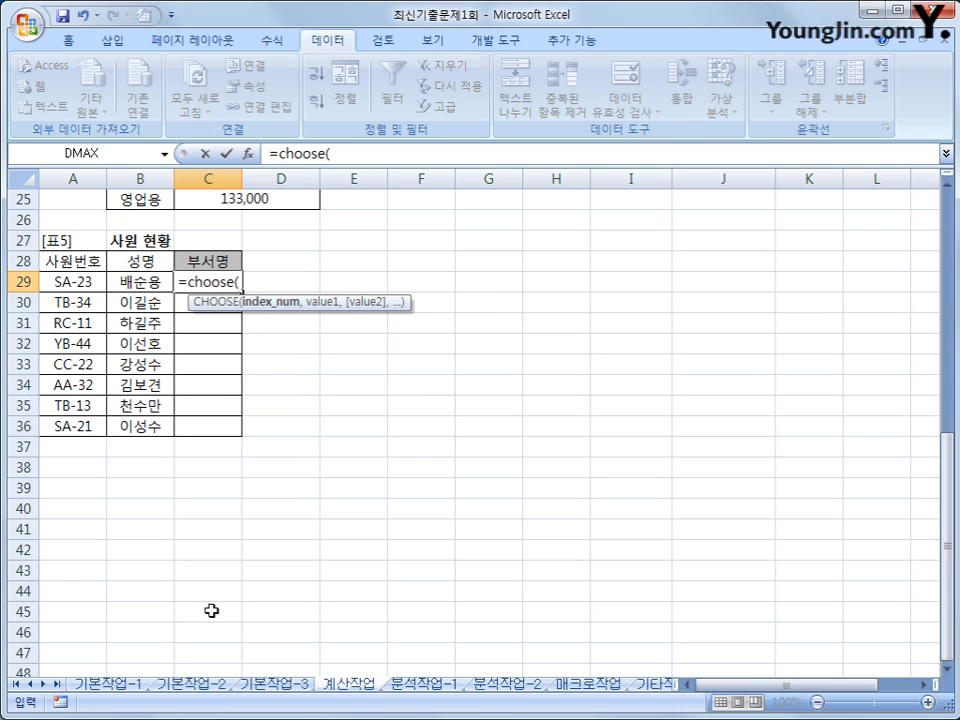
text(mid()
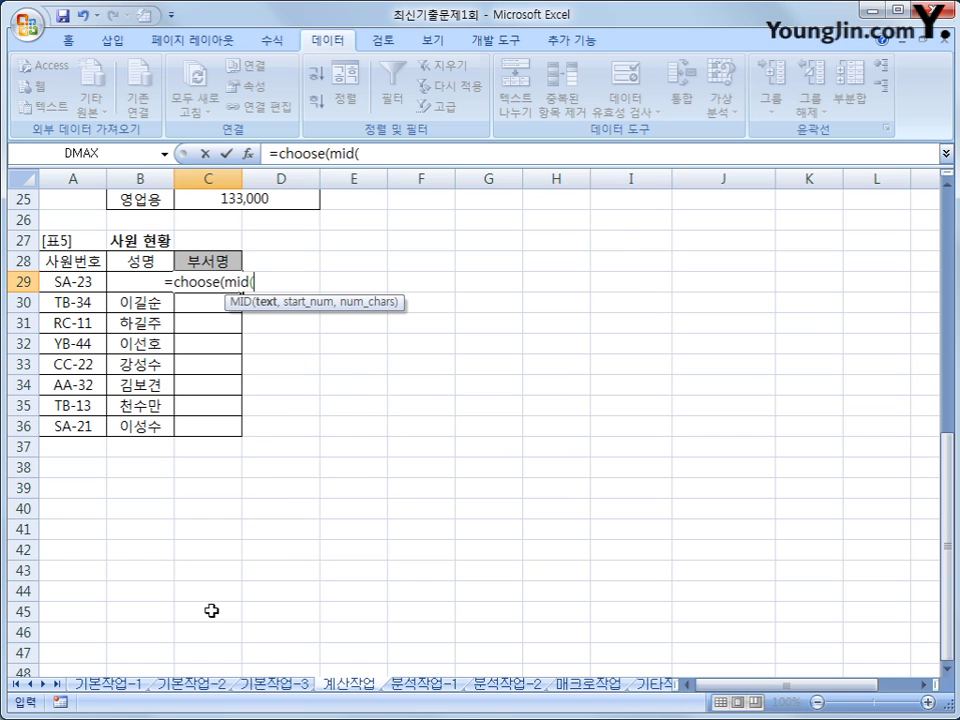
Complete the nested MID with the 사원번호 in A29 as text, start position 4 and 1 character
key(Left)
key(Left)
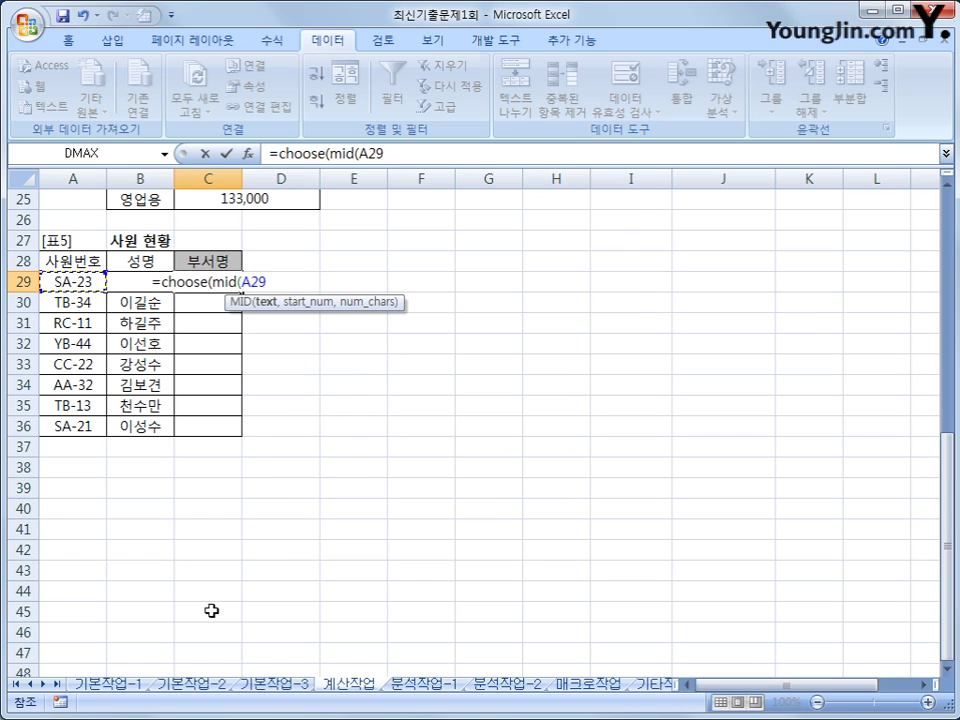
key(F8)
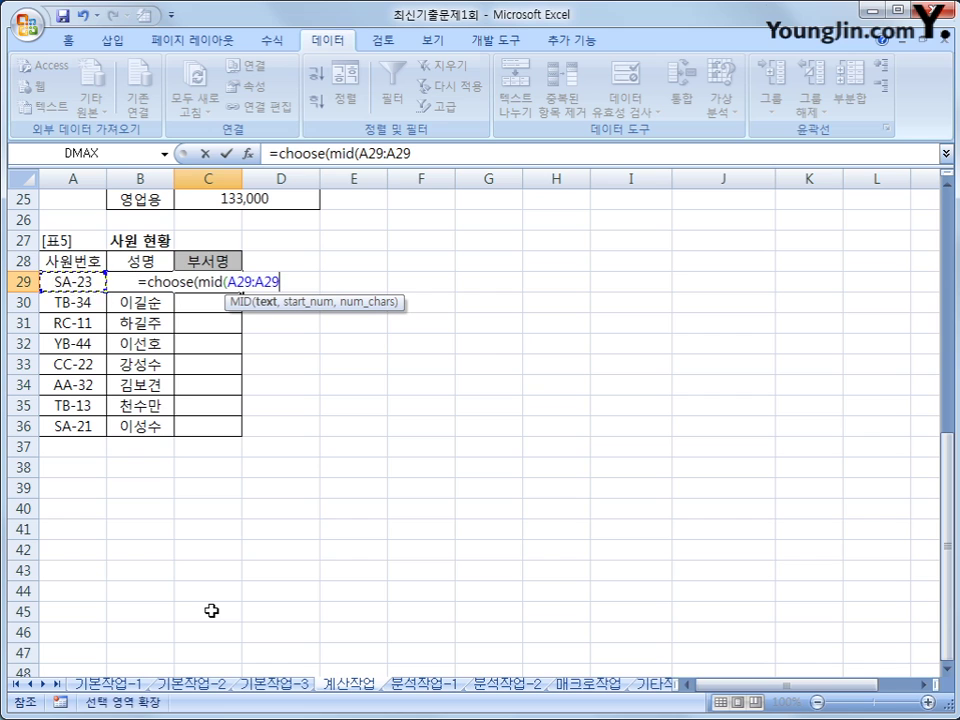
key(BackSpace)
key(BackSpace)
key(BackSpace)
key(BackSpace)
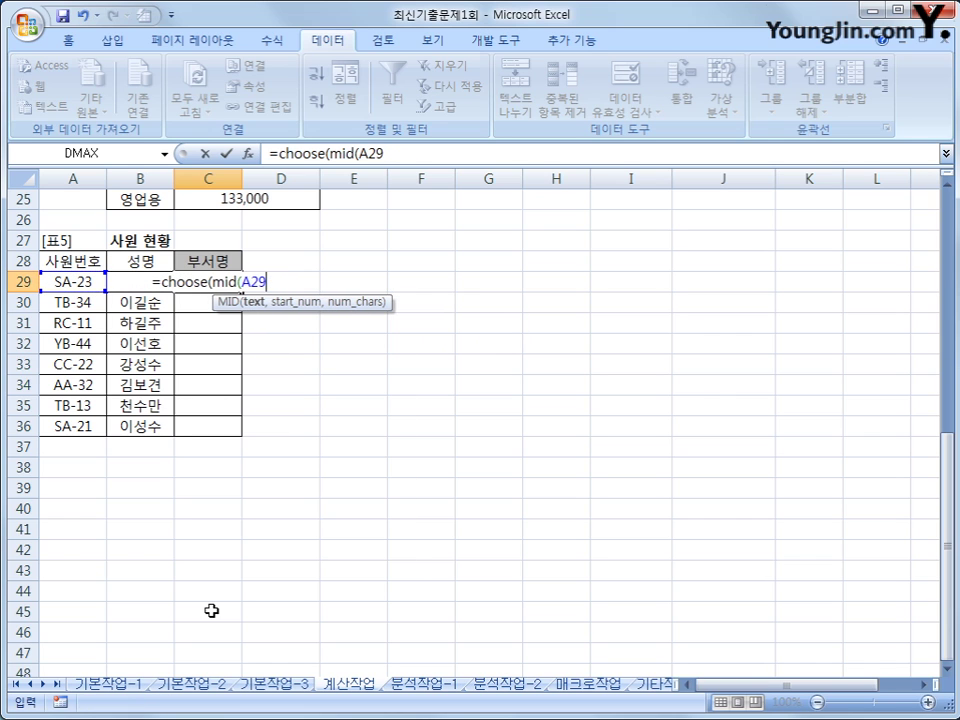
text(,4,)
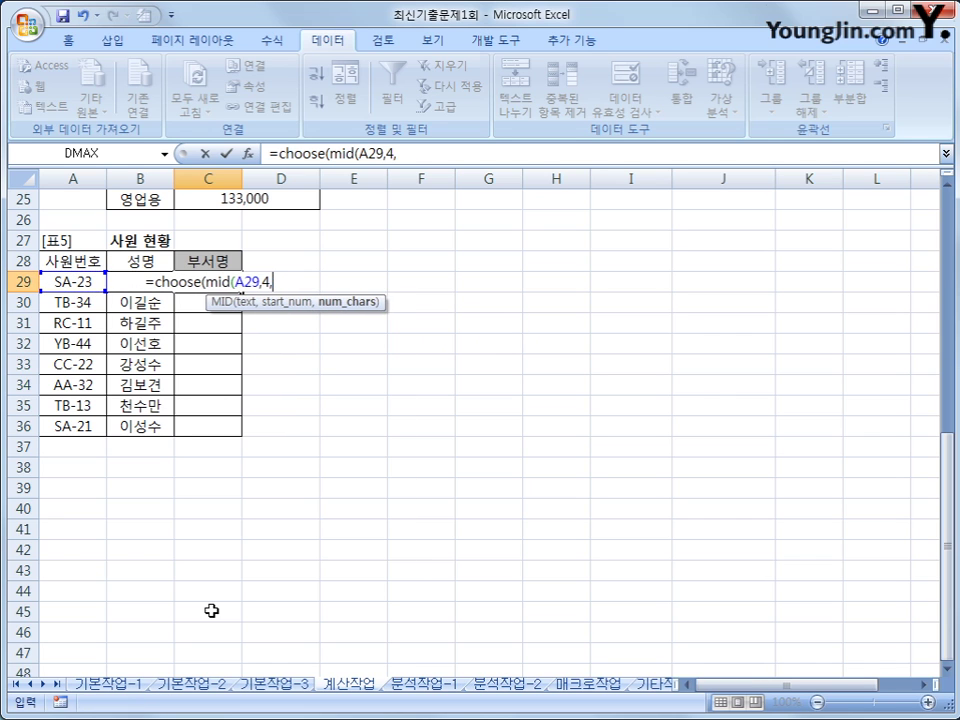
text(1))
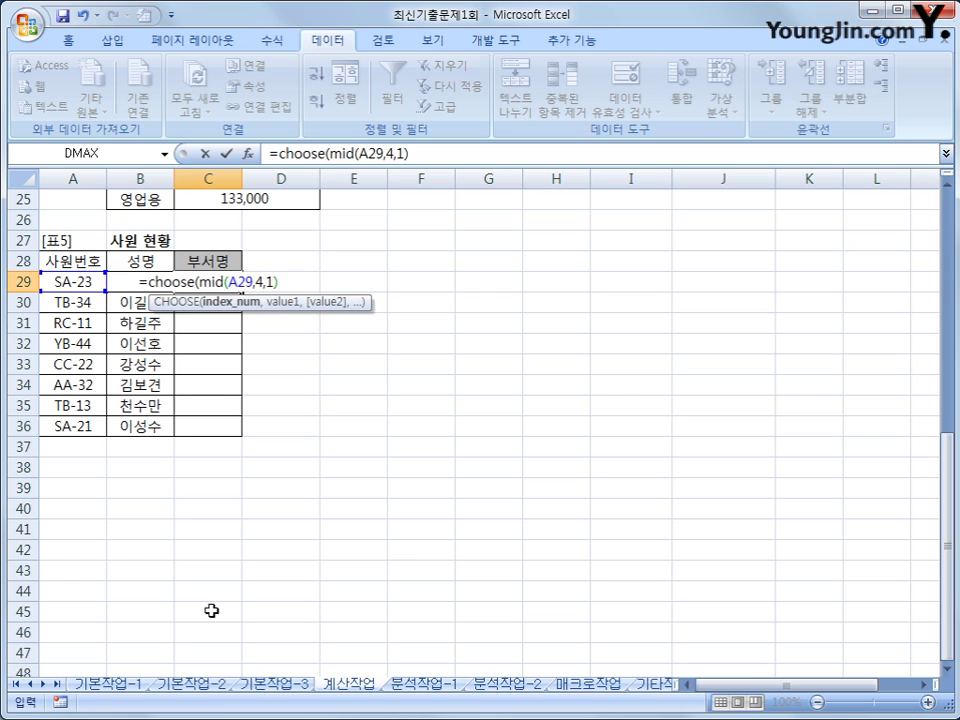
Finish the C29 CHOOSE formula with the values "총무부", "관리부", "영업부" and "생산부"
text(,"ch)
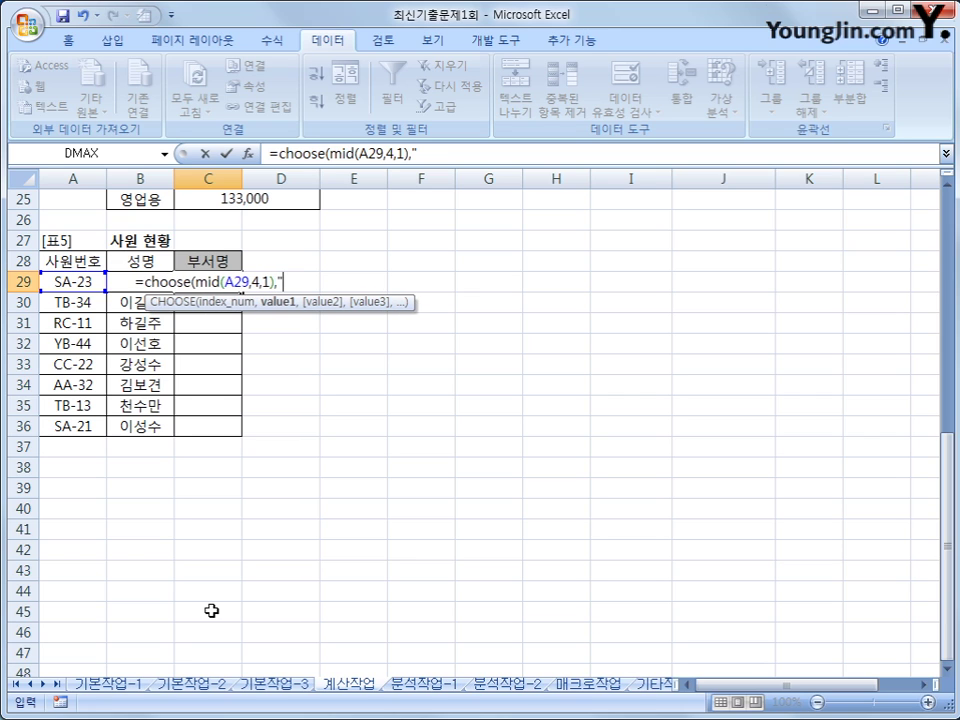
key(BackSpace)
key(BackSpace)
text(총무부",)
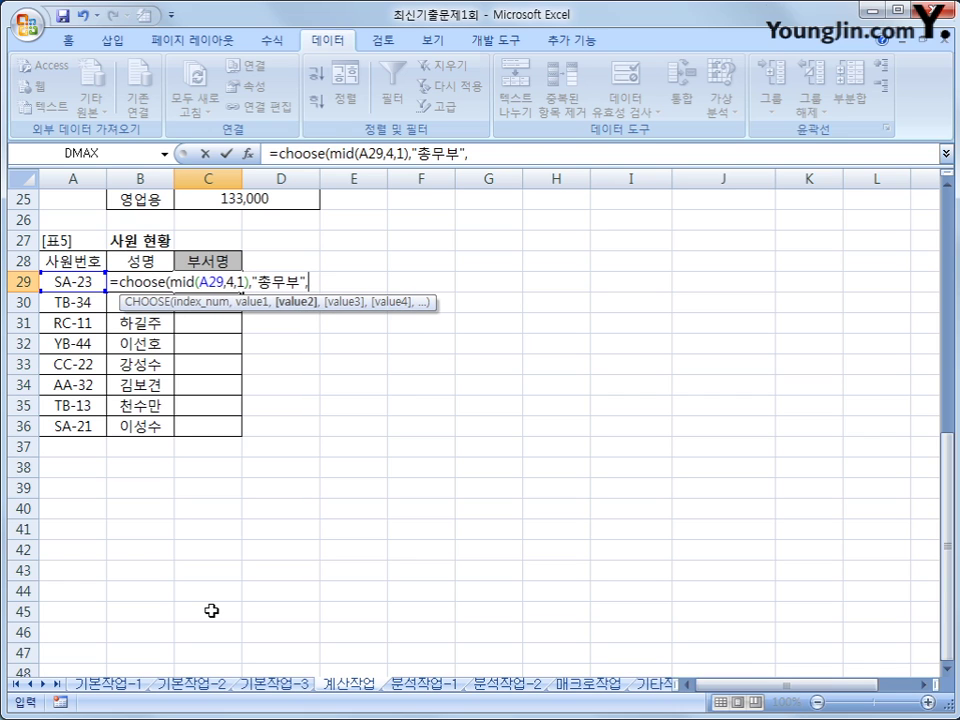
text("관리부",)
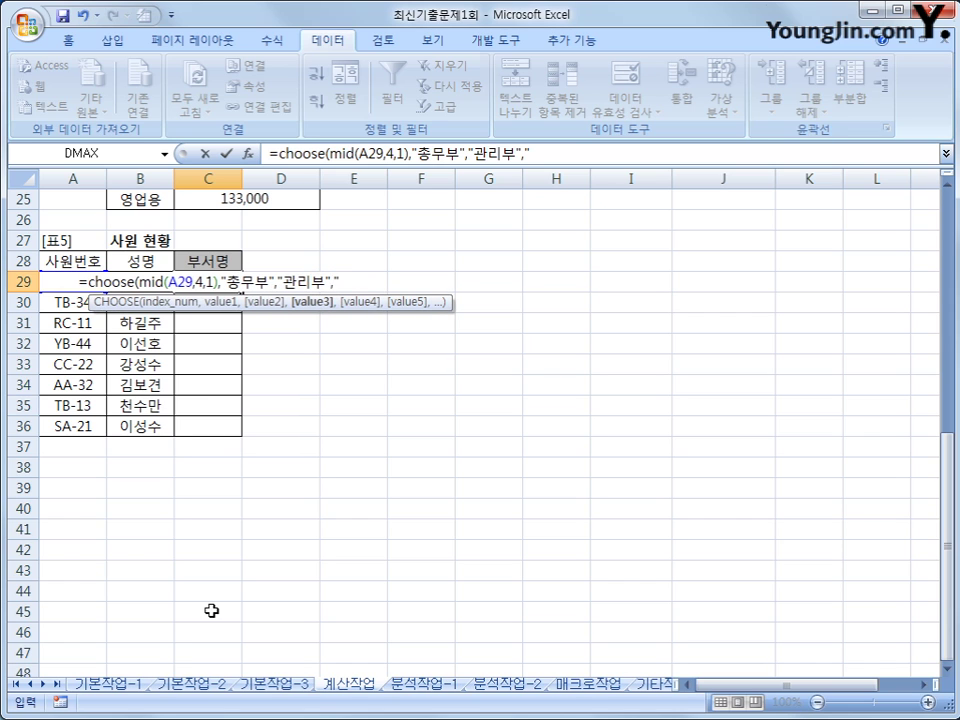
text("영ㅇ)
text(업부")
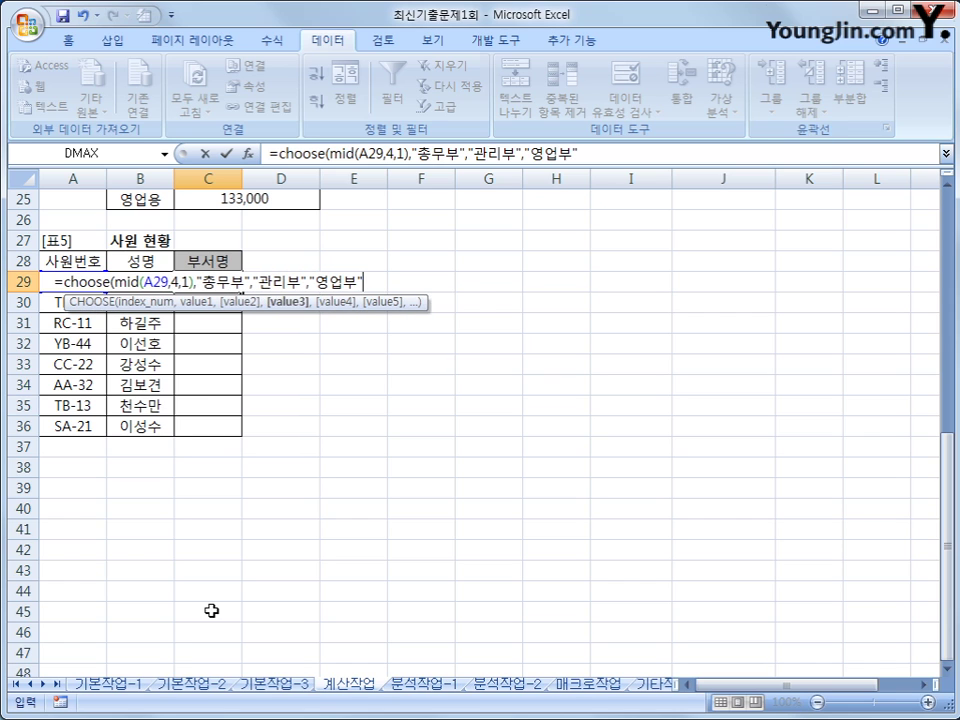
text(,"생산부")
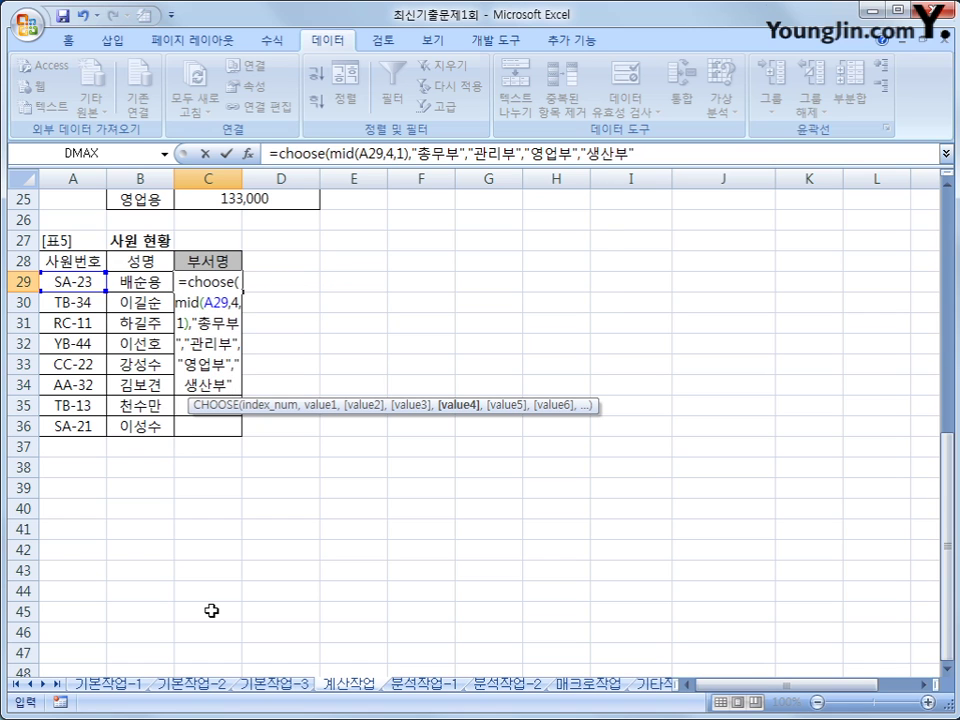
key(Return)
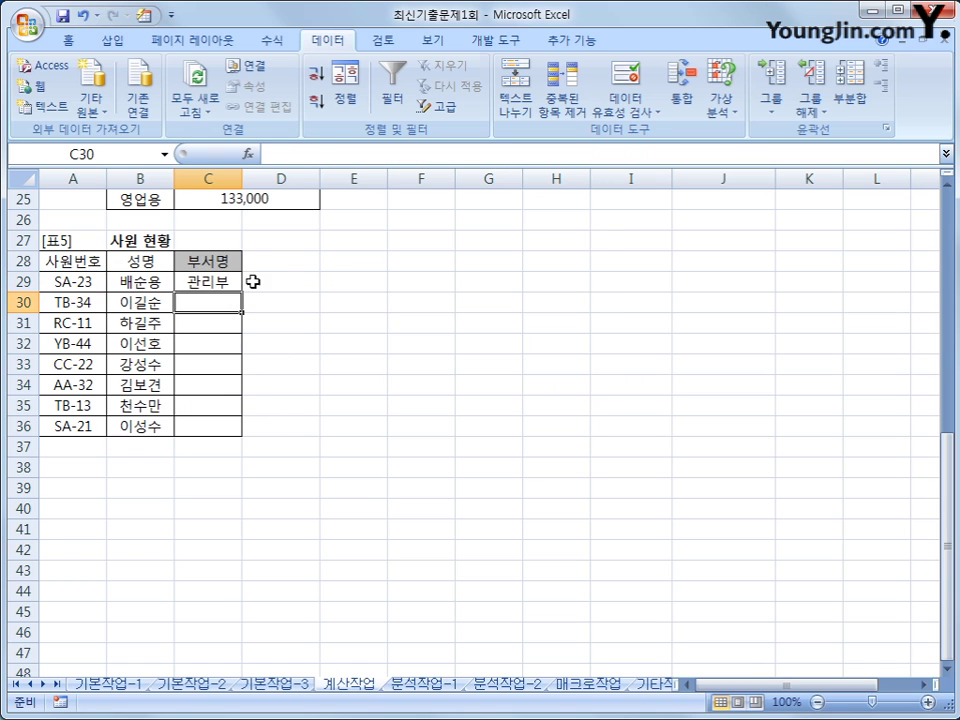
Fill the 부서명 formula from C29 down through C36 and check the formula in the last cell
click(208, 281)
drag(244, 296, 215, 430)
click(213, 430)
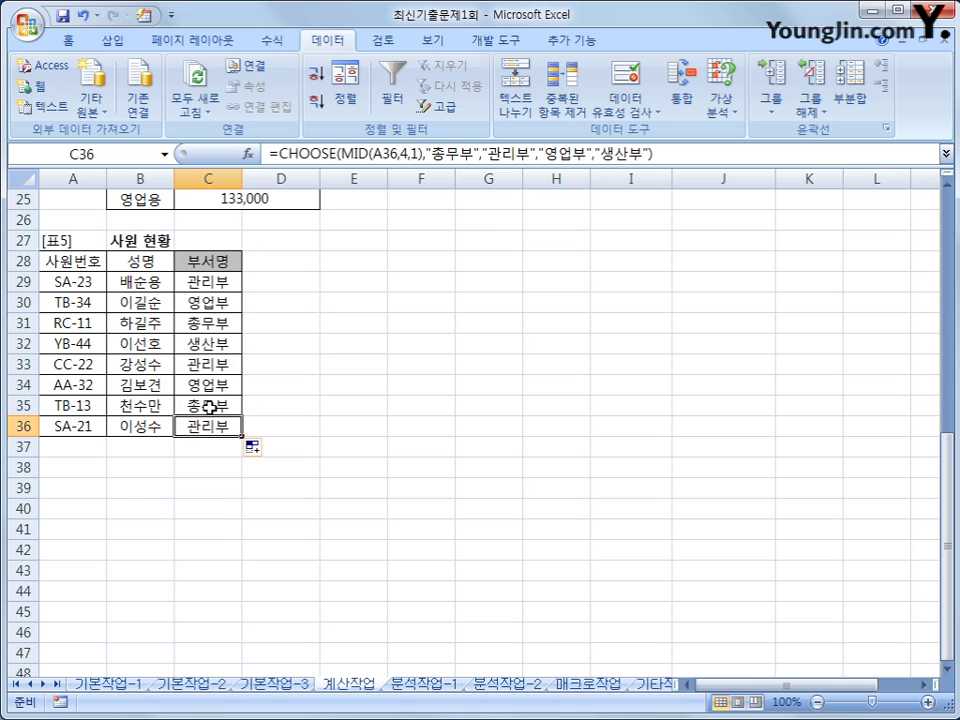
scroll(209, 407, up, 8)
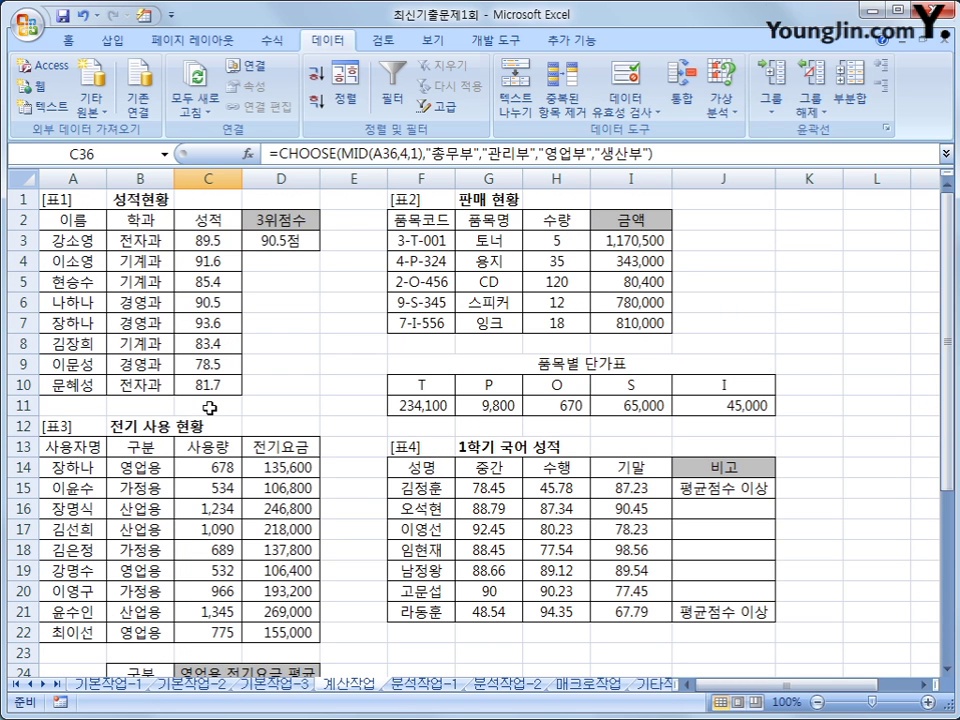